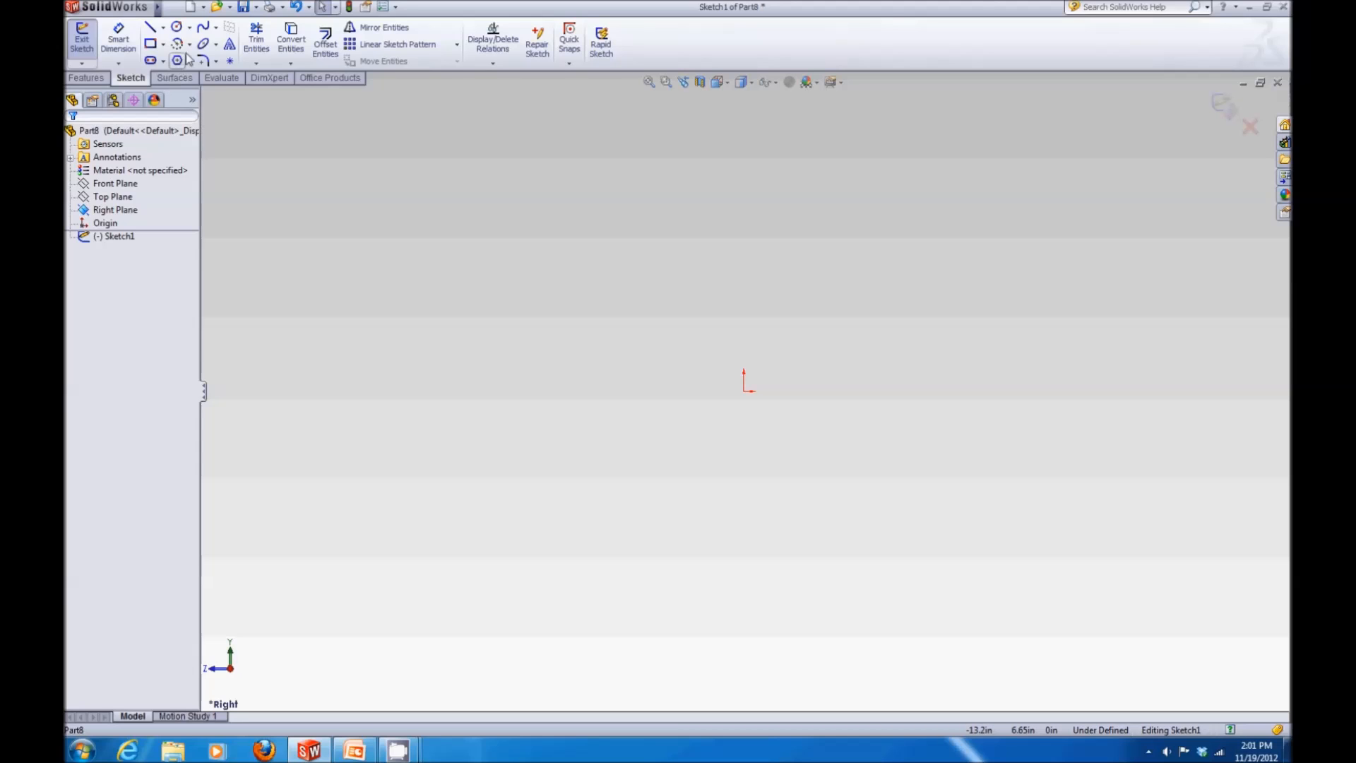
Sketch a horizontal centerline about 11.5 in long running from the origin
left_click(163, 27)
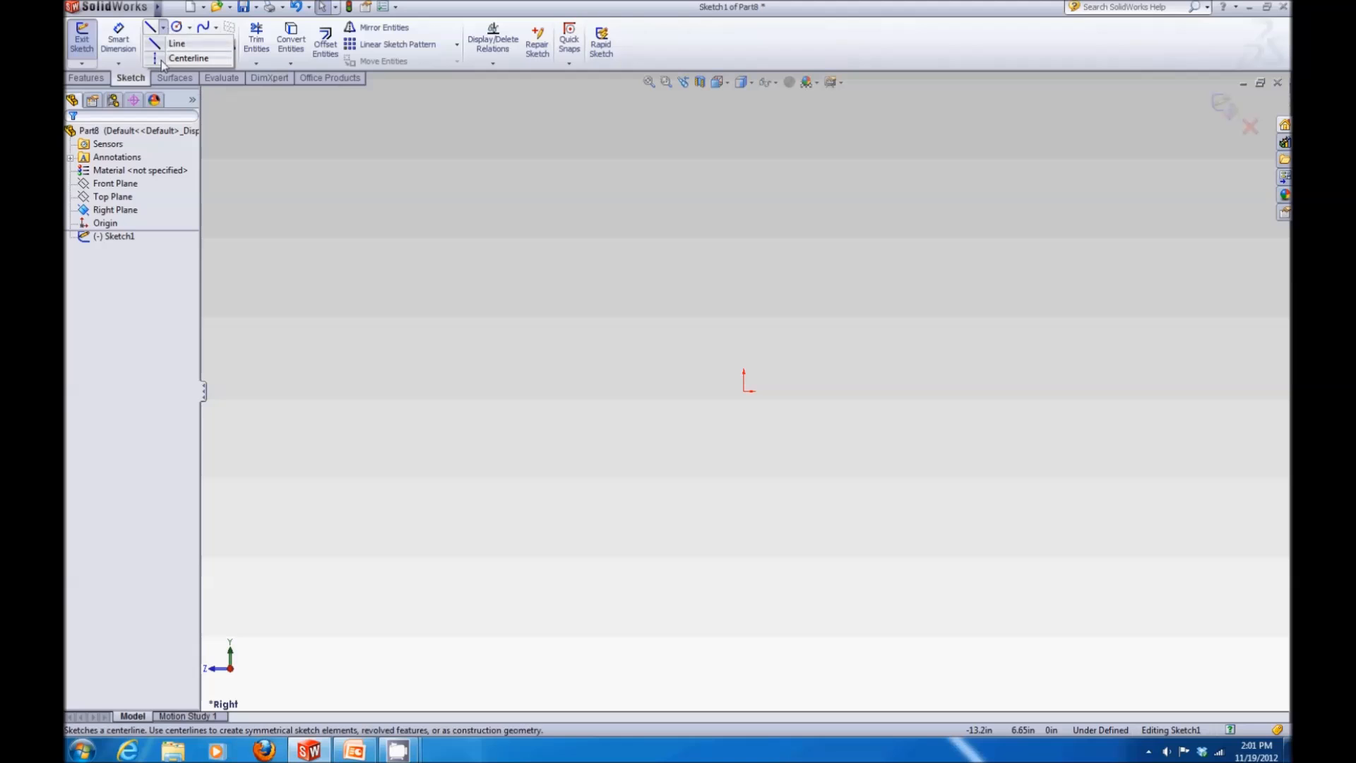
left_click(180, 49)
left_click(748, 392)
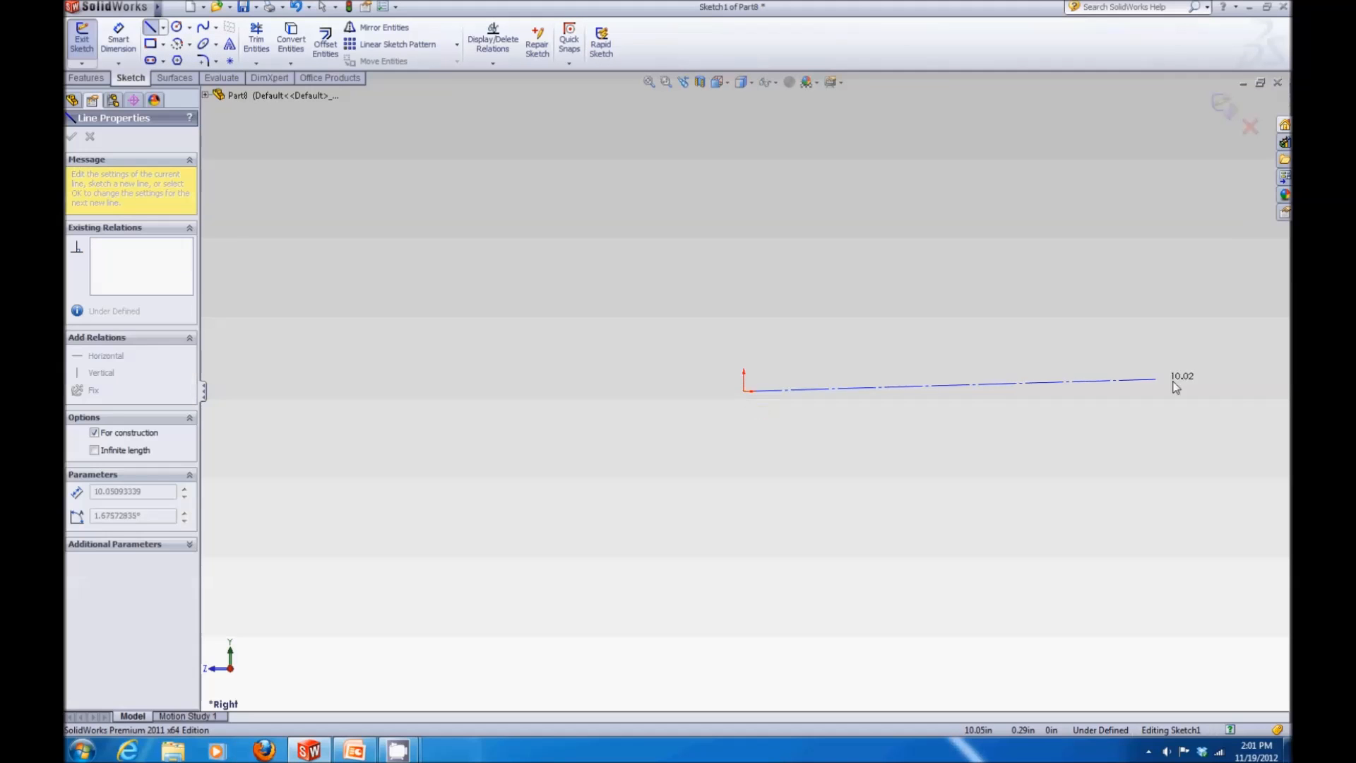
left_click(1218, 391)
key("Escape")
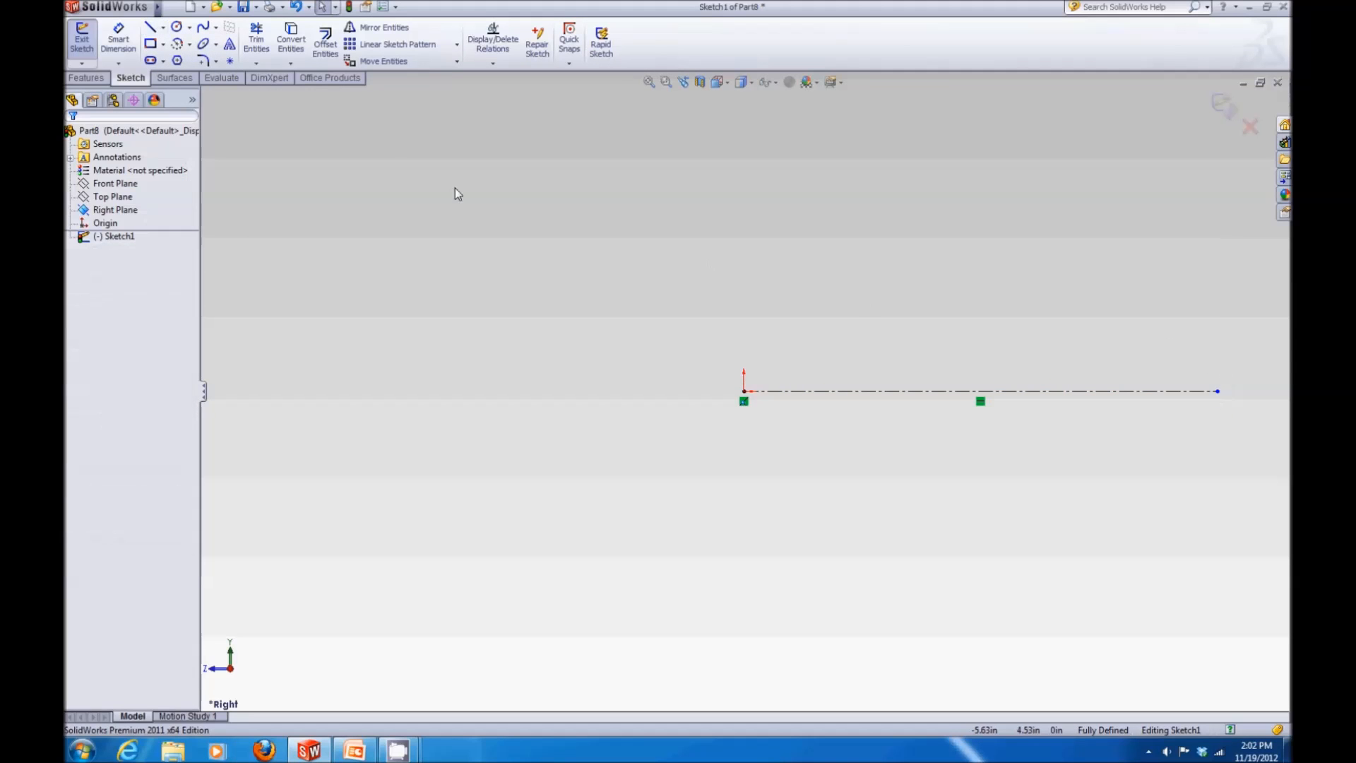
Sketch a vertical centerline about 4.2 in long passing through the origin, extending above and below the horizontal centerline
left_click(162, 27)
left_click(173, 58)
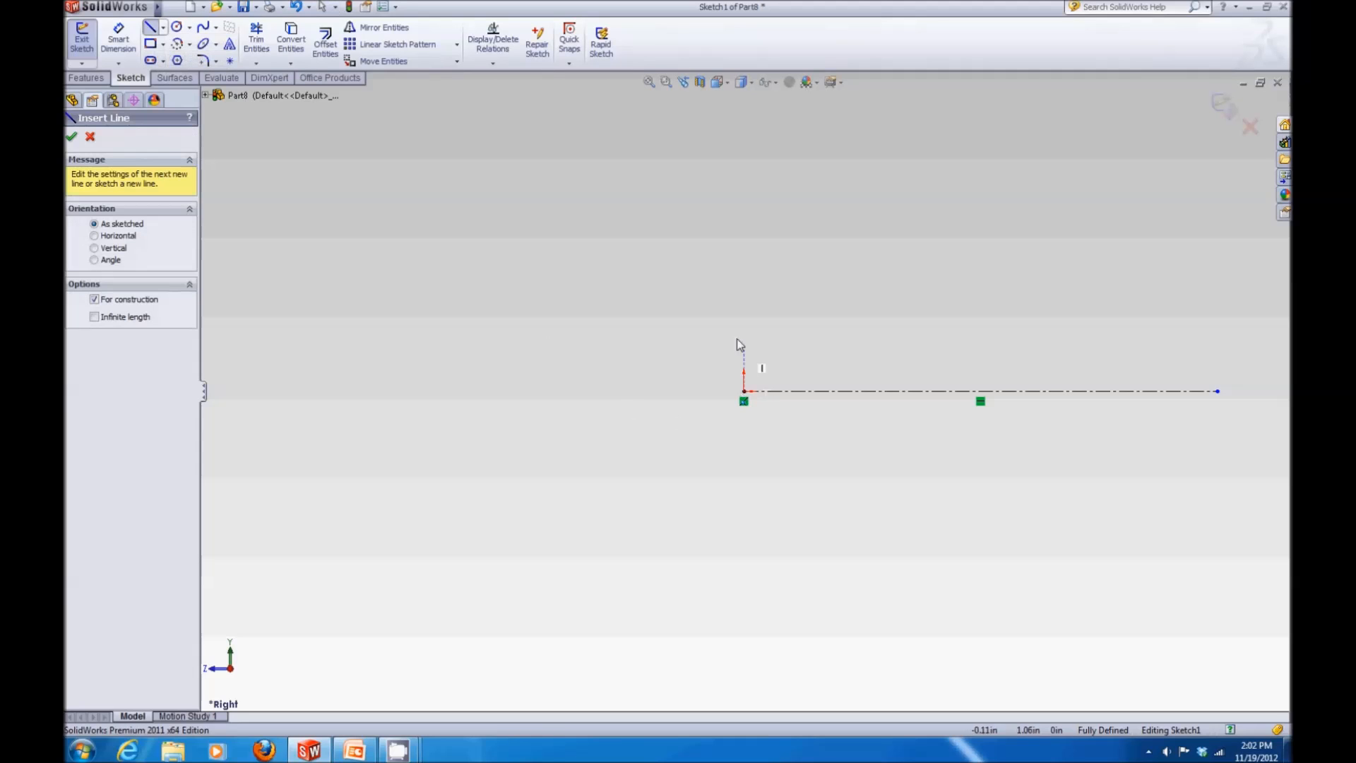
left_click(745, 311)
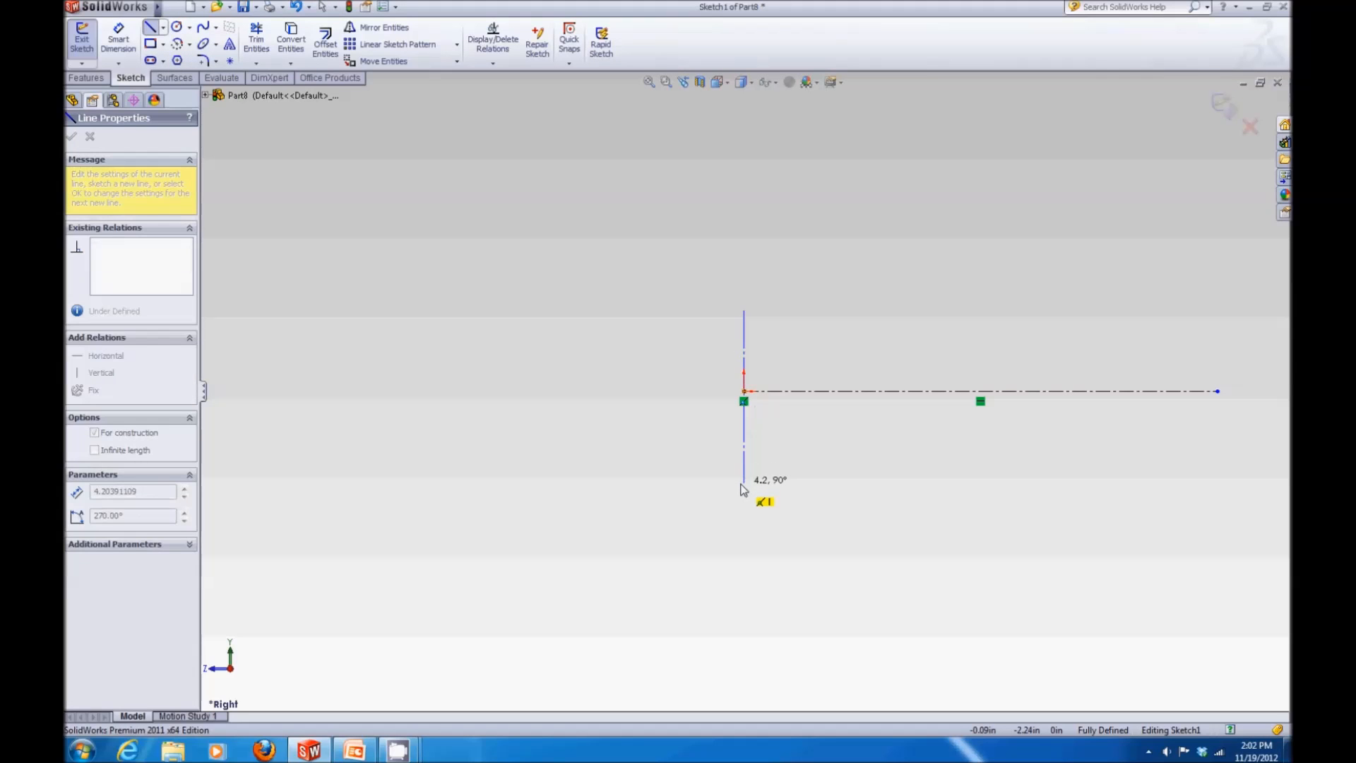
left_click(744, 483)
key("Escape")
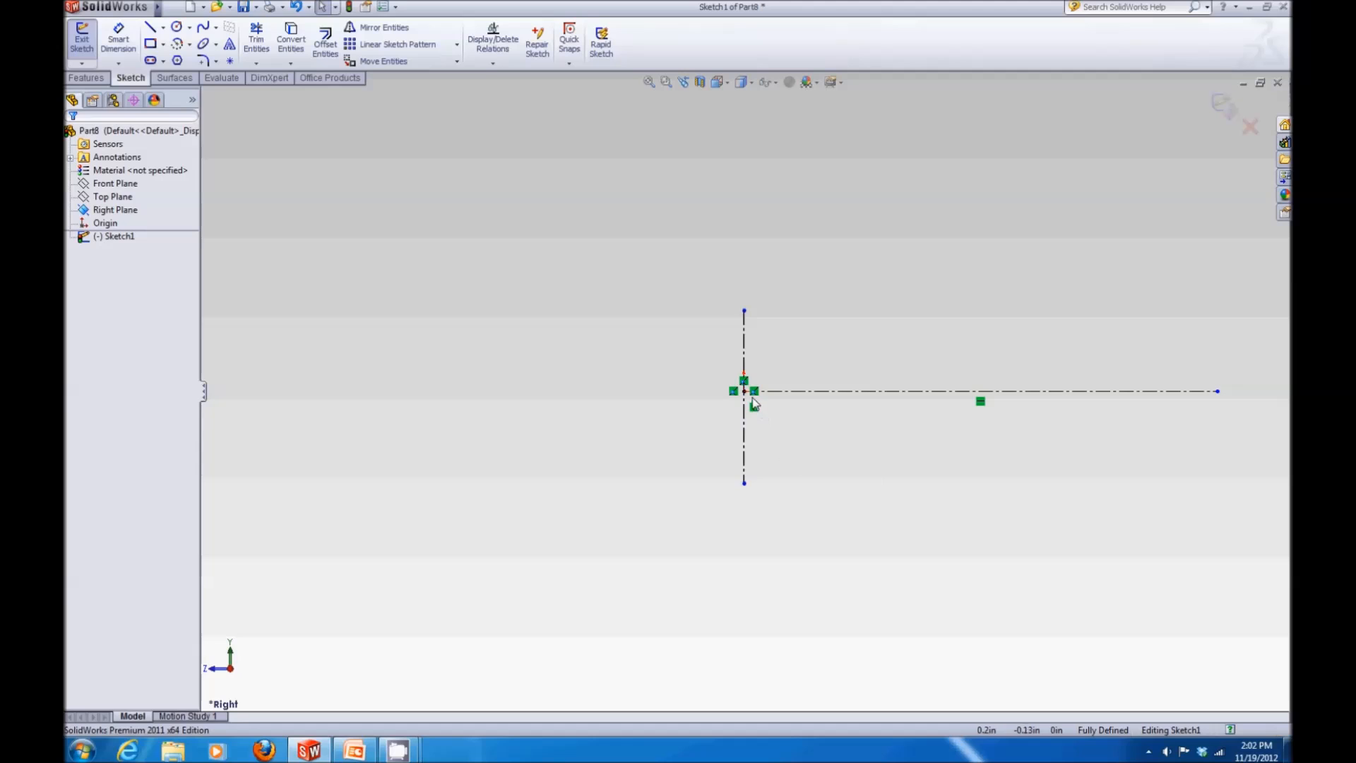
Make the vertical centerline's two endpoints symmetric about the horizontal centerline
left_click(745, 311)
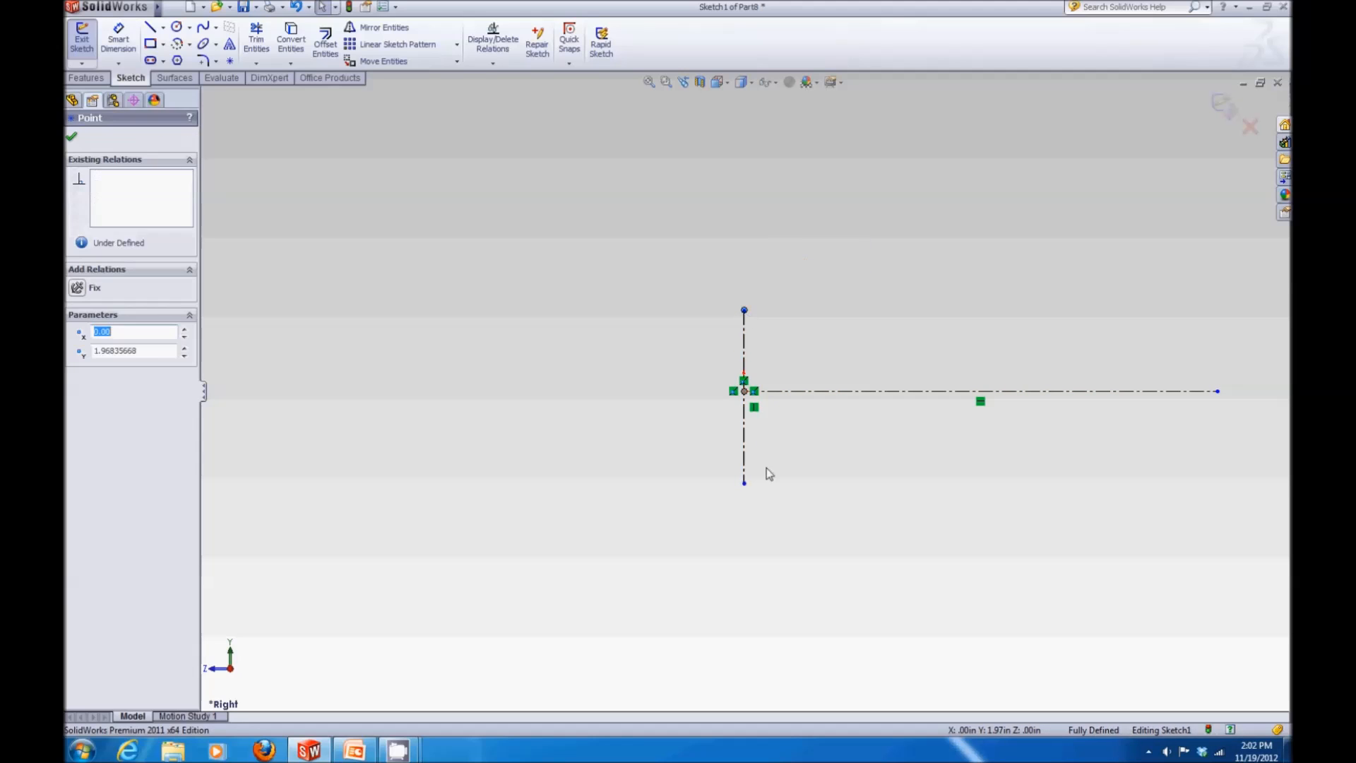
left_click(745, 483, "ctrl")
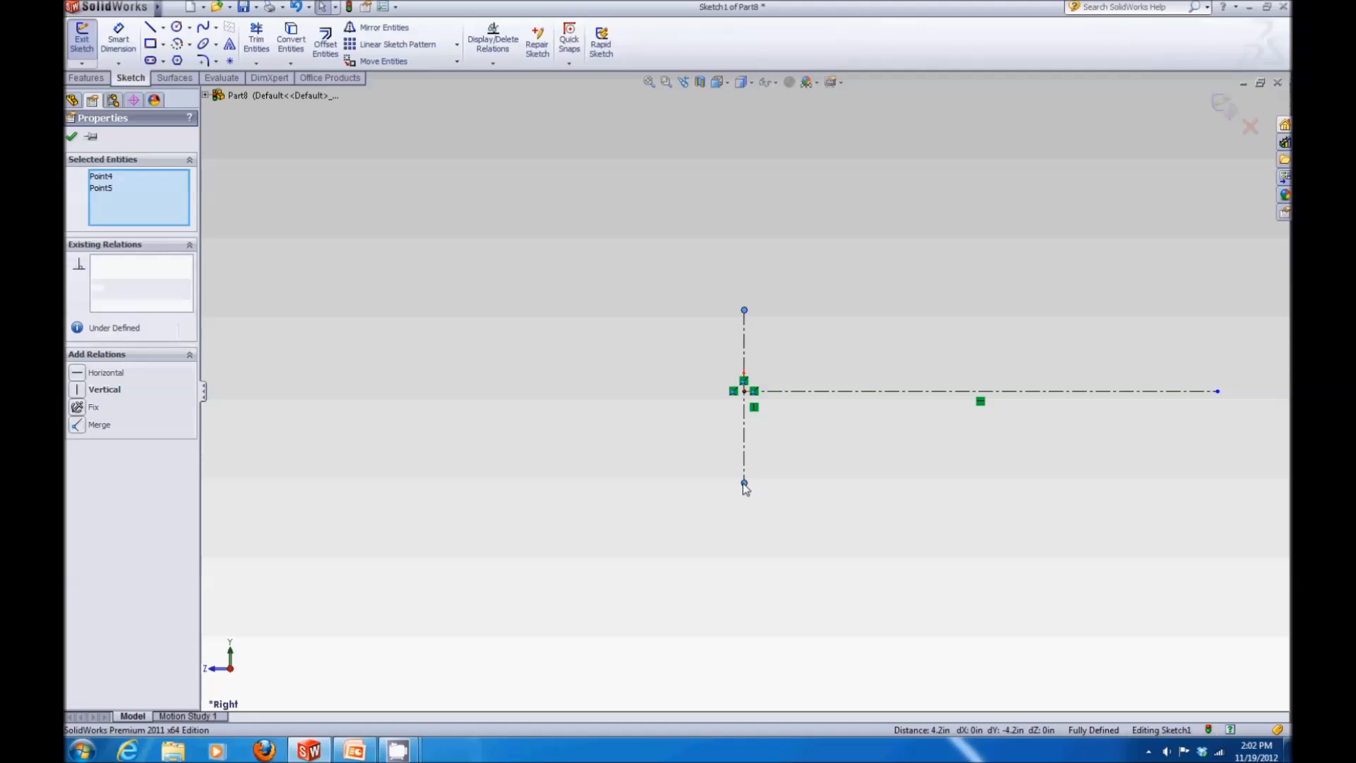
left_click(798, 395, "ctrl")
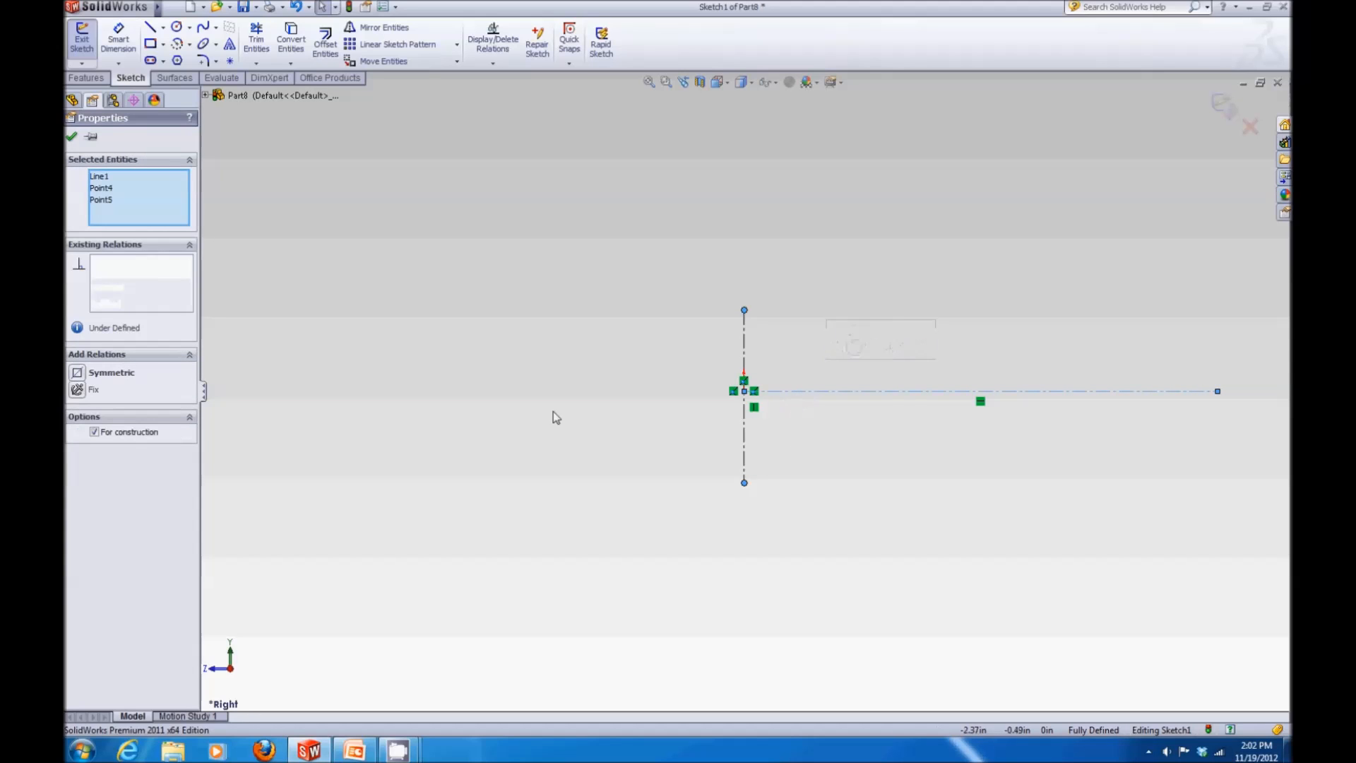
left_click(77, 373)
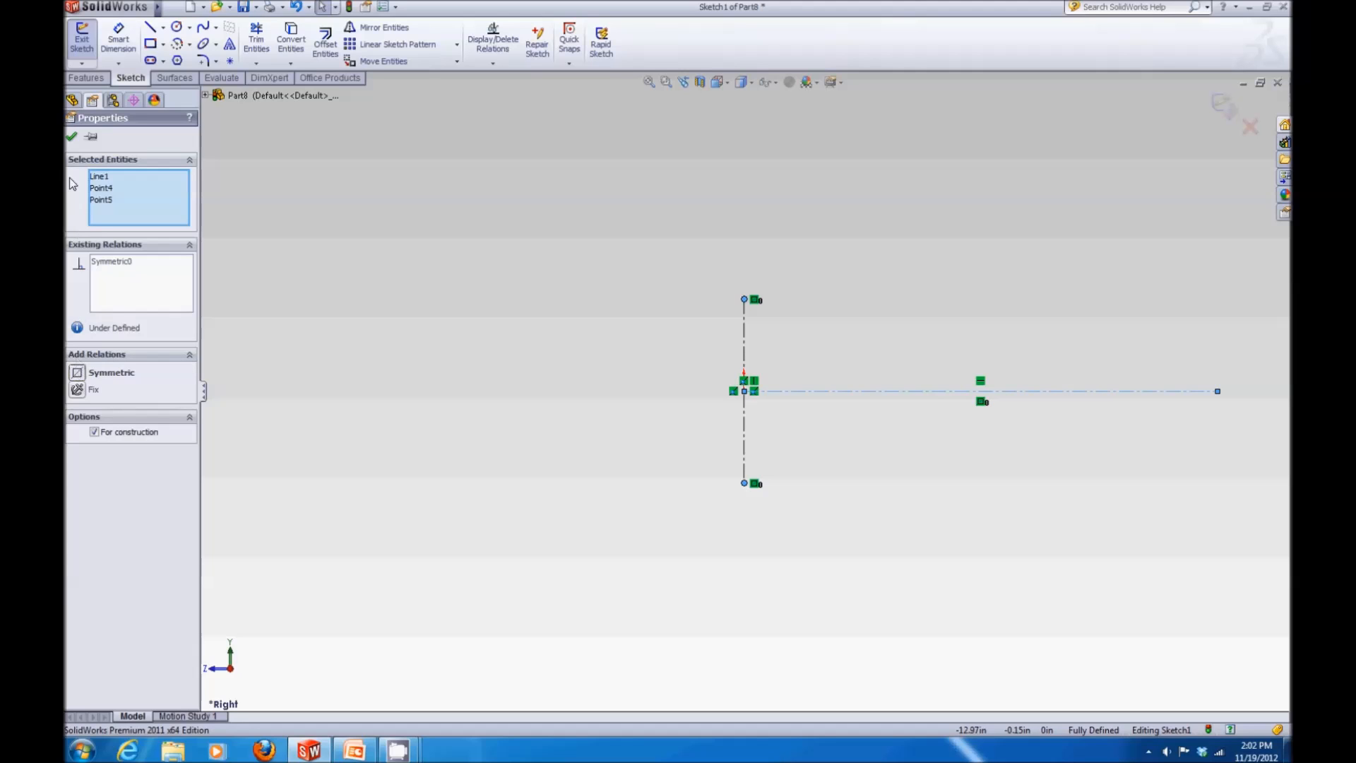
left_click(71, 136)
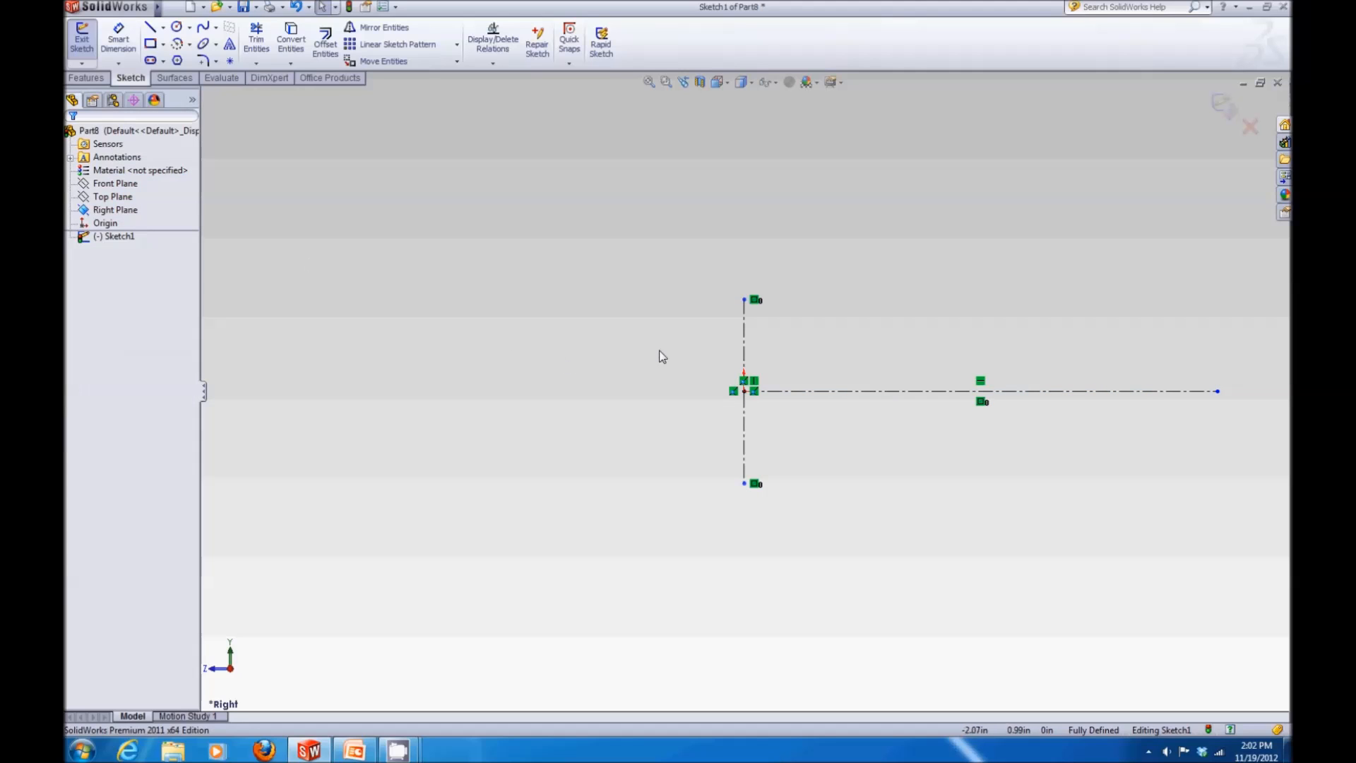
Dimension the horizontal centerline's length below it as 480 in
left_click(118, 39)
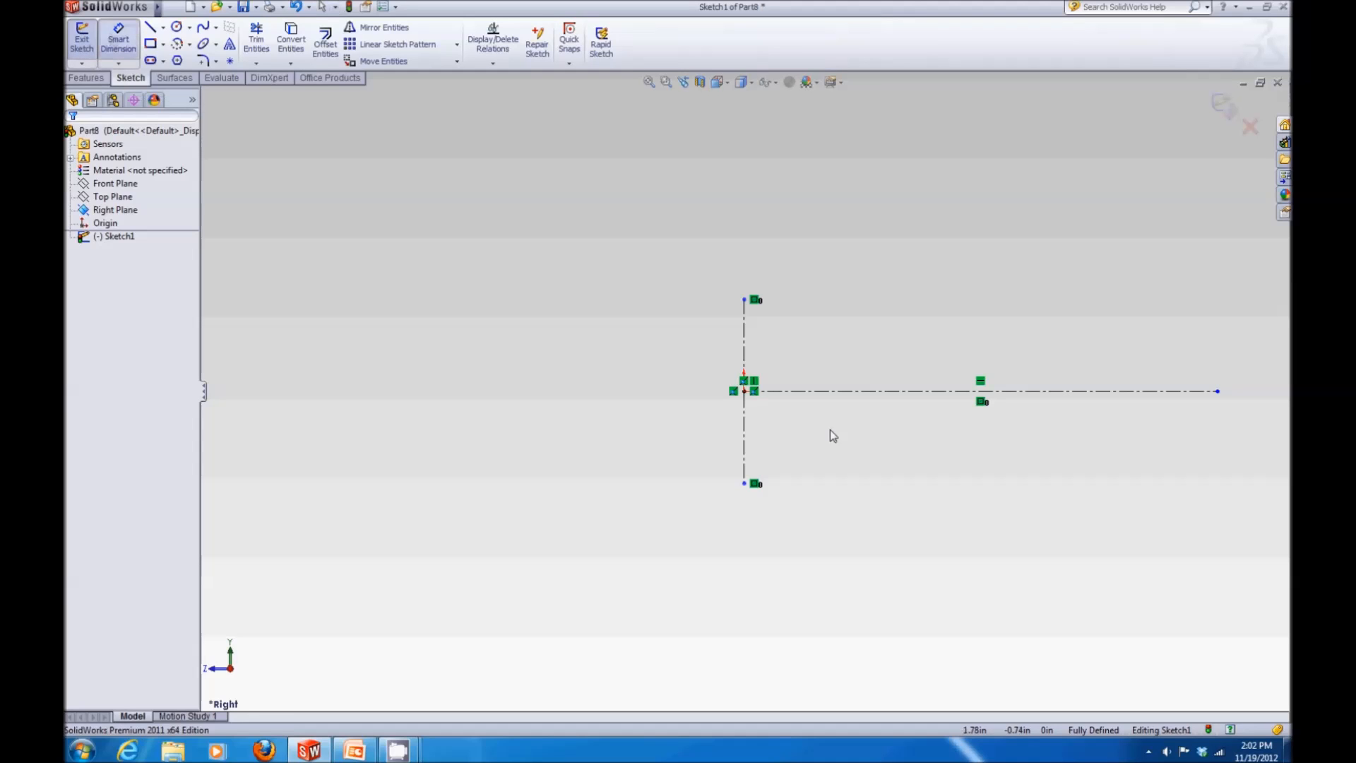
left_click(916, 392)
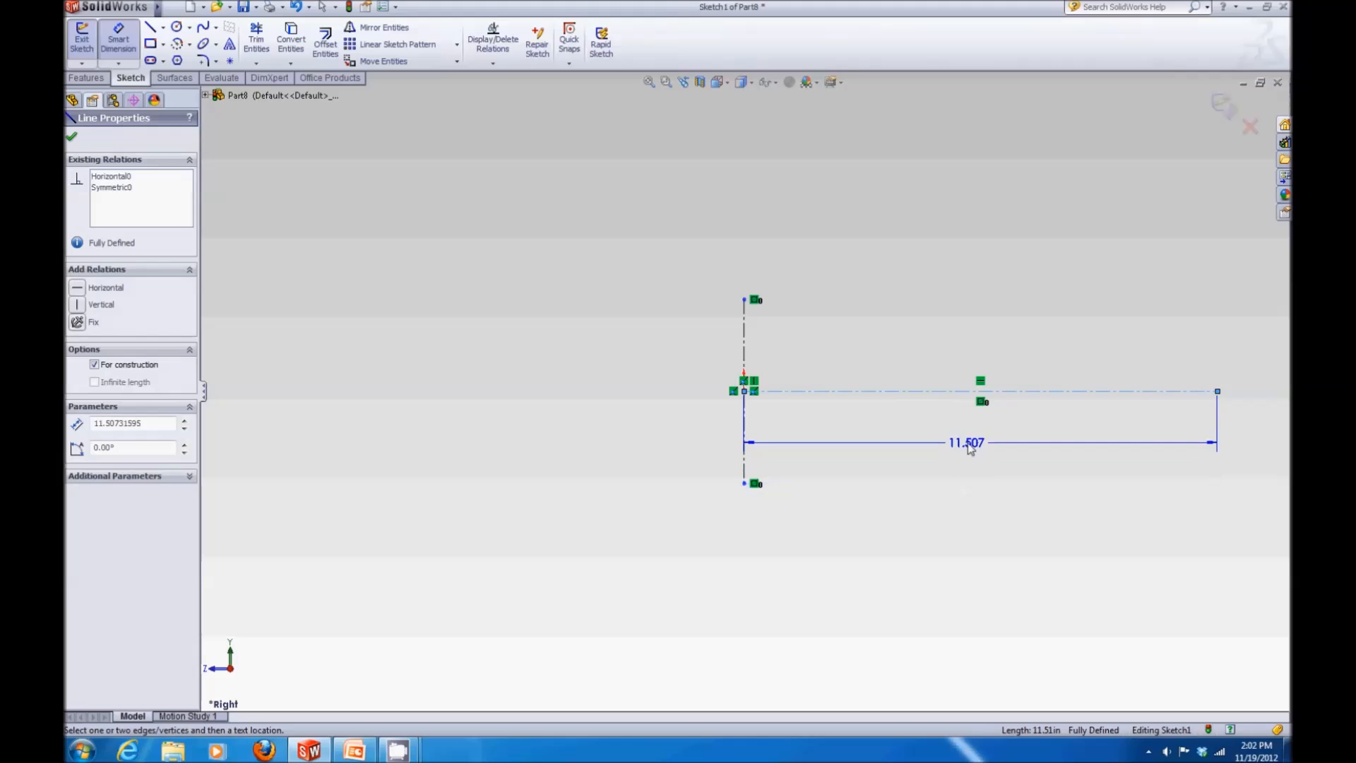
left_click(972, 452)
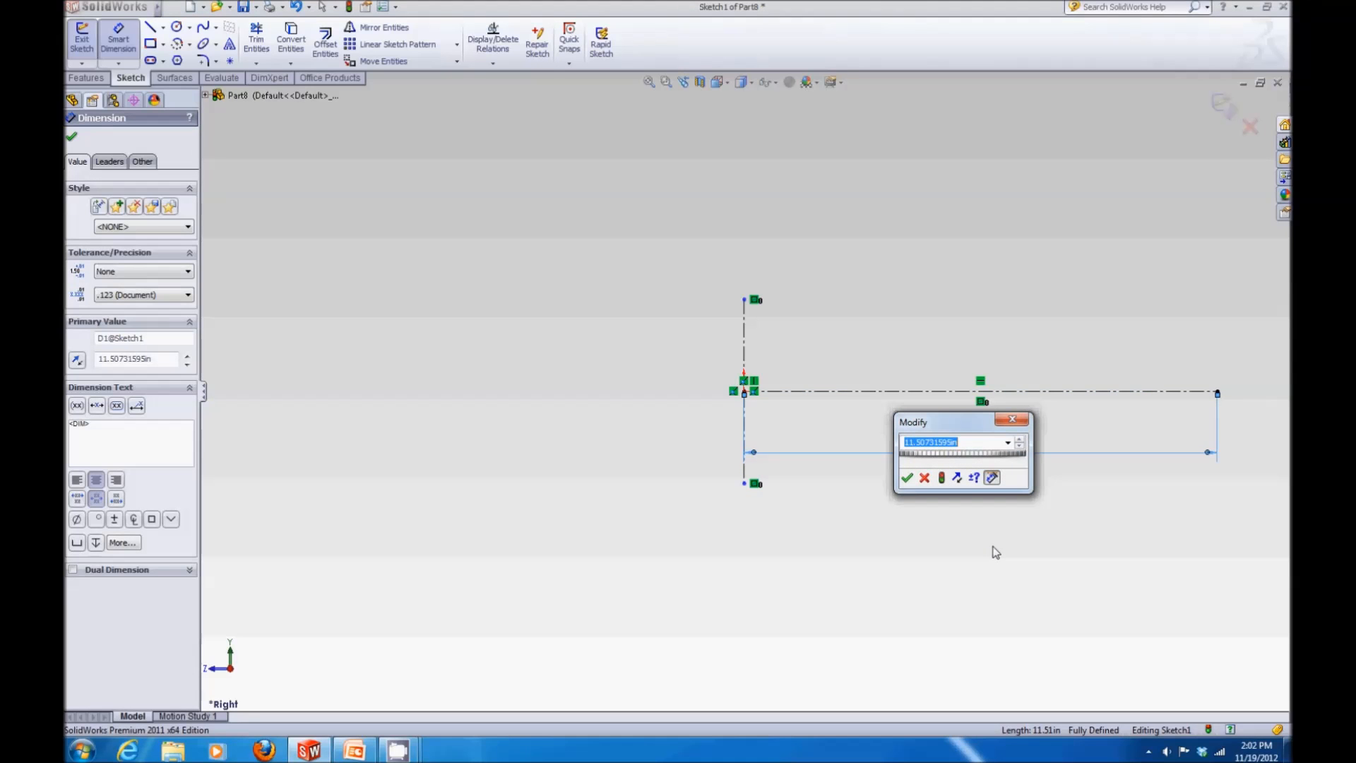
type("40\"")
key("Return")
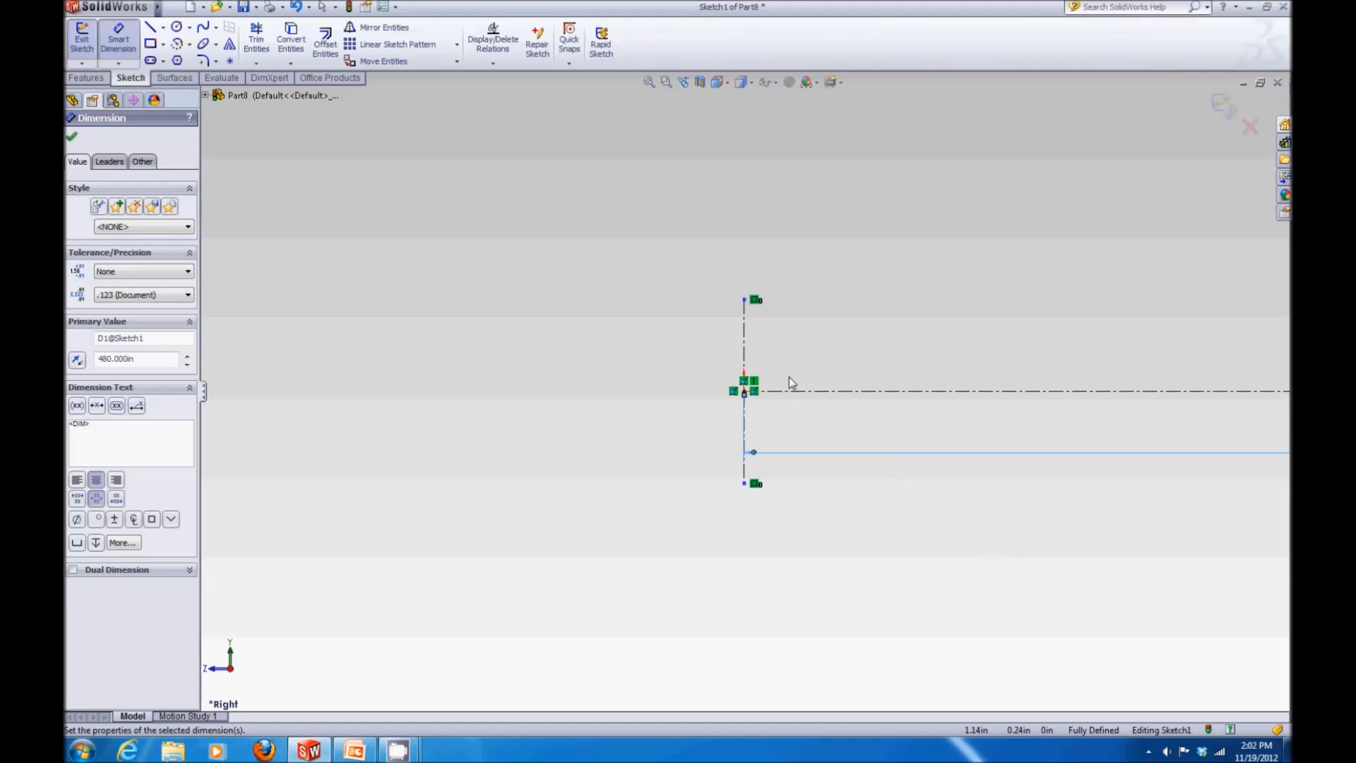
Dimension the vertical centerline's length as 84 in, entered as 7*12
left_click(744, 332)
left_click(621, 391)
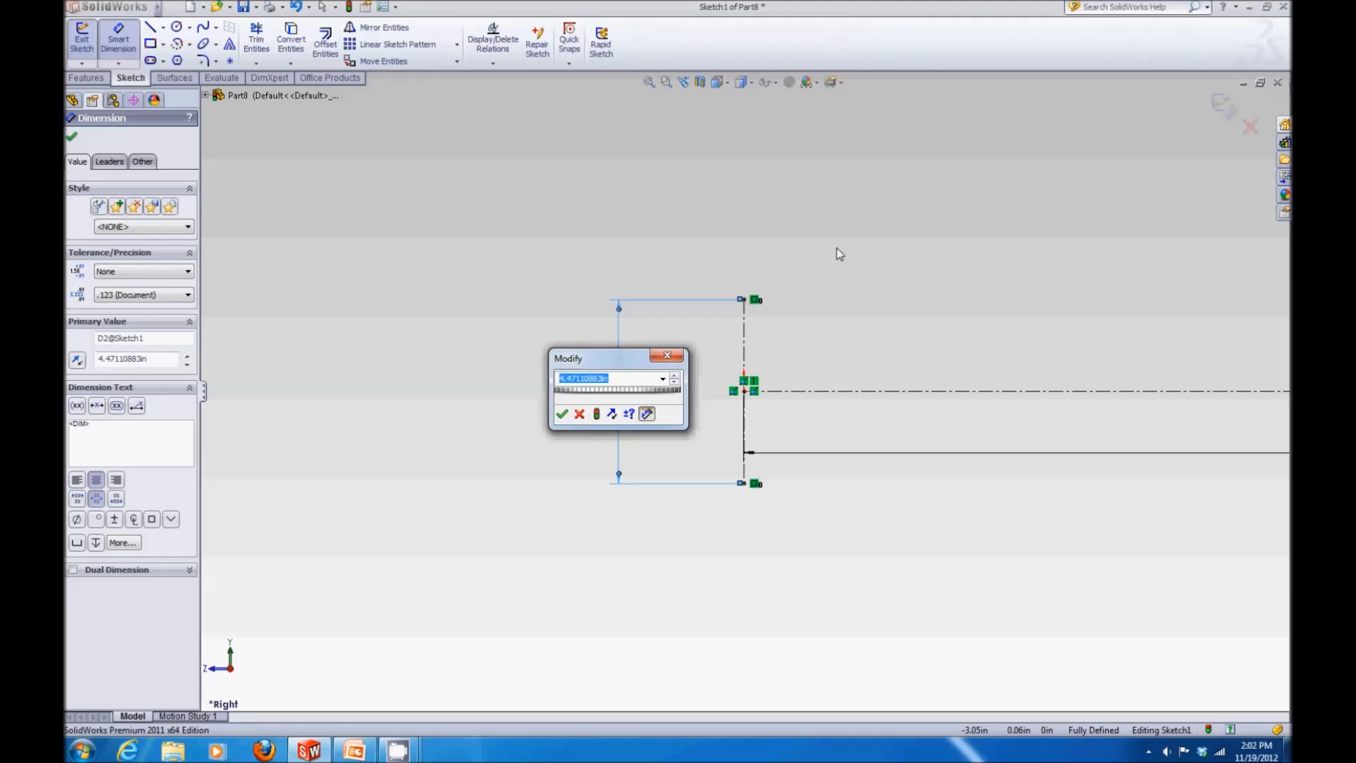
type("7*12")
key("Return")
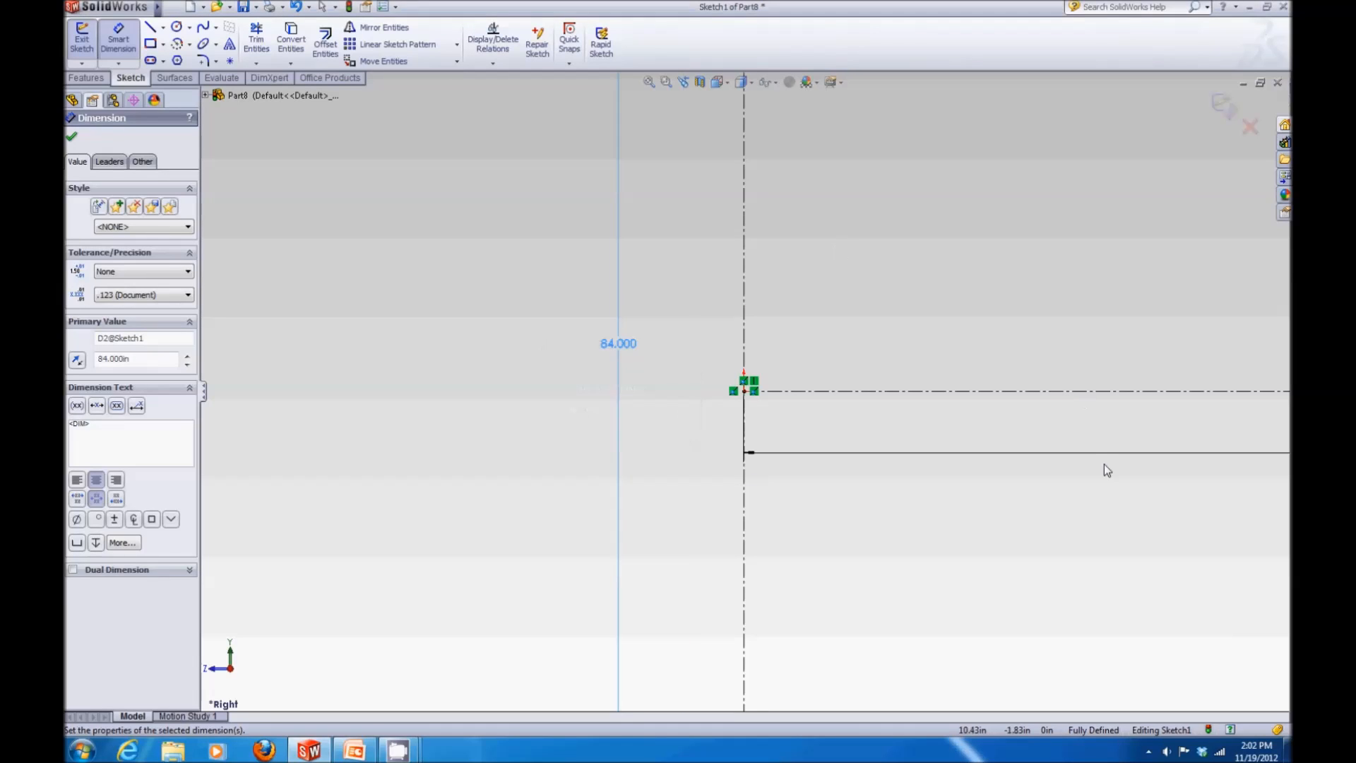
Move the 480 in dimension below the horizontal centerline and the 84 in dimension outward from the vertical centerline
key("f")
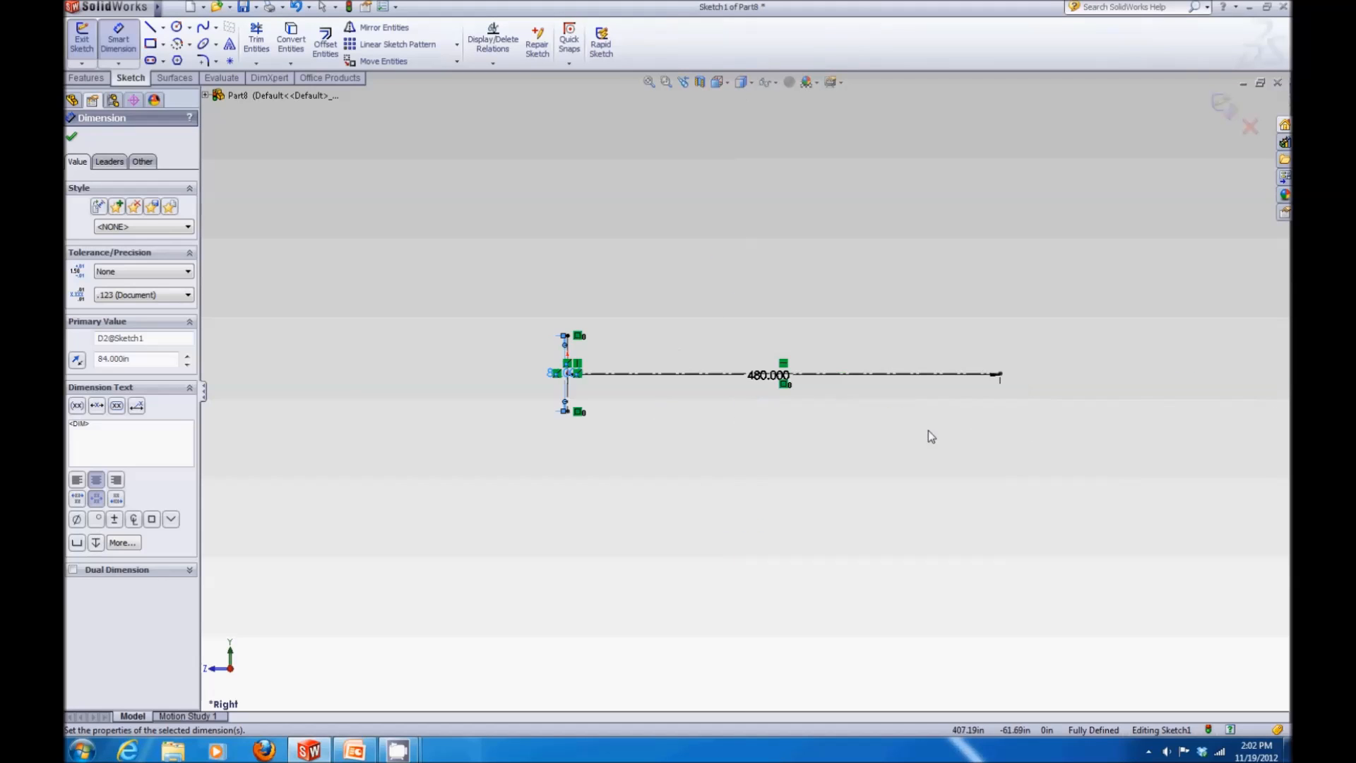
left_click_drag(773, 401, 781, 409)
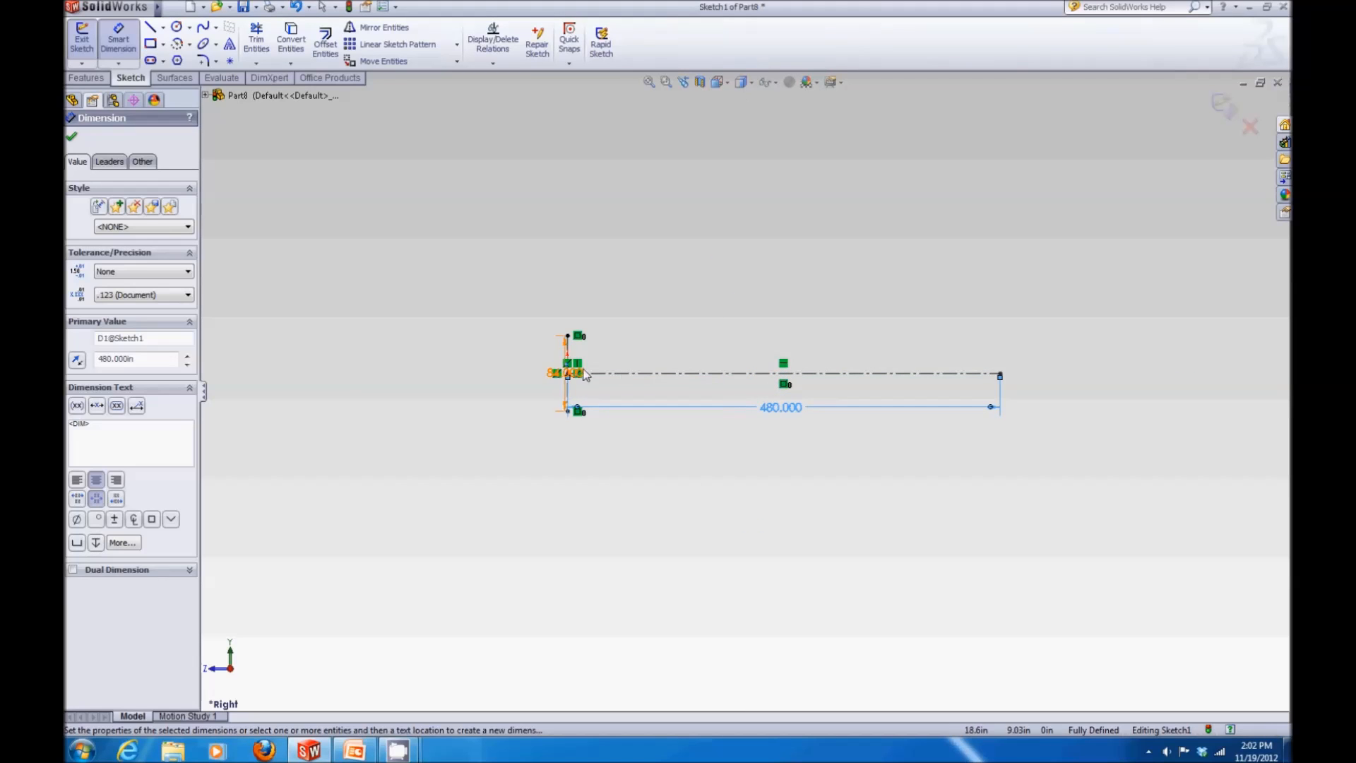
left_click_drag(551, 380, 531, 377)
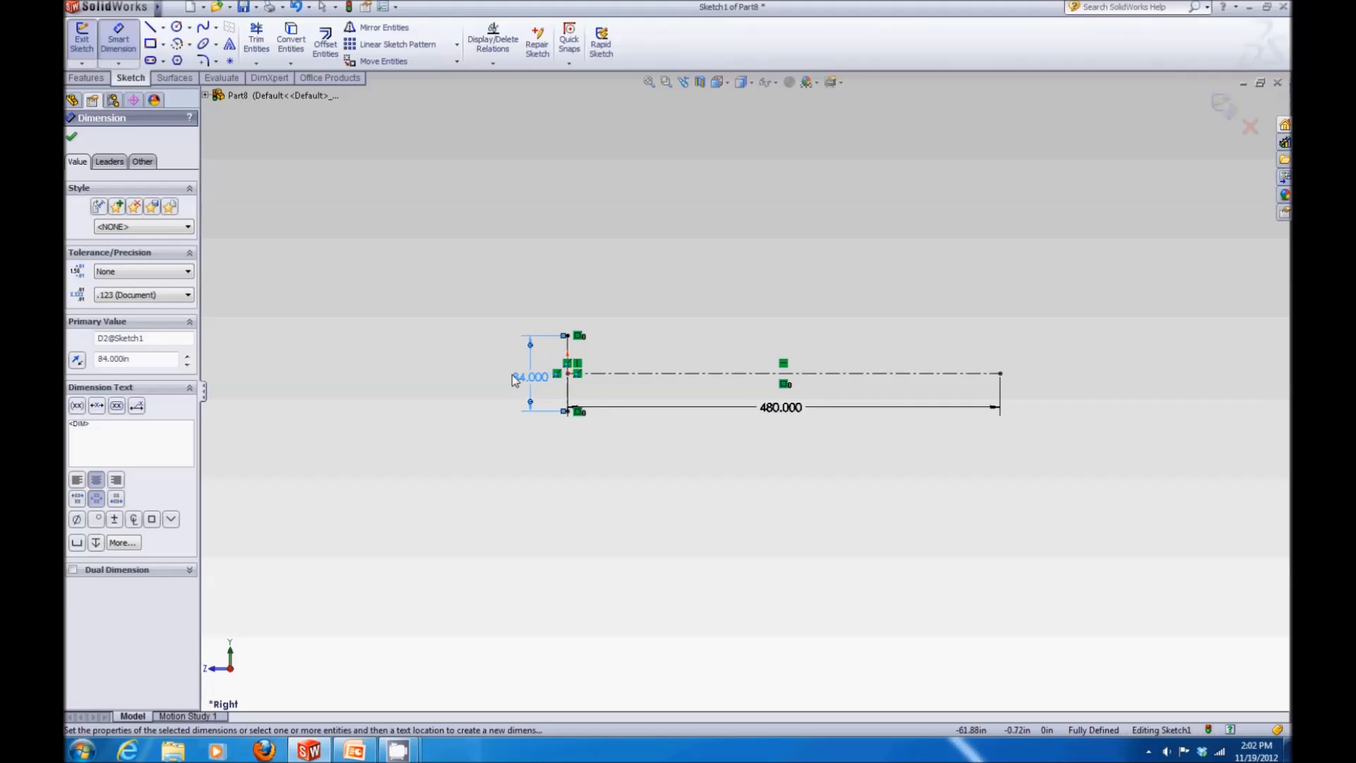
left_click(72, 137)
Sketch a three-point spline from the origin, rising to a point about 88 in along and 42 in above the horizontal centerline
scroll(667, 354, "down", 1)
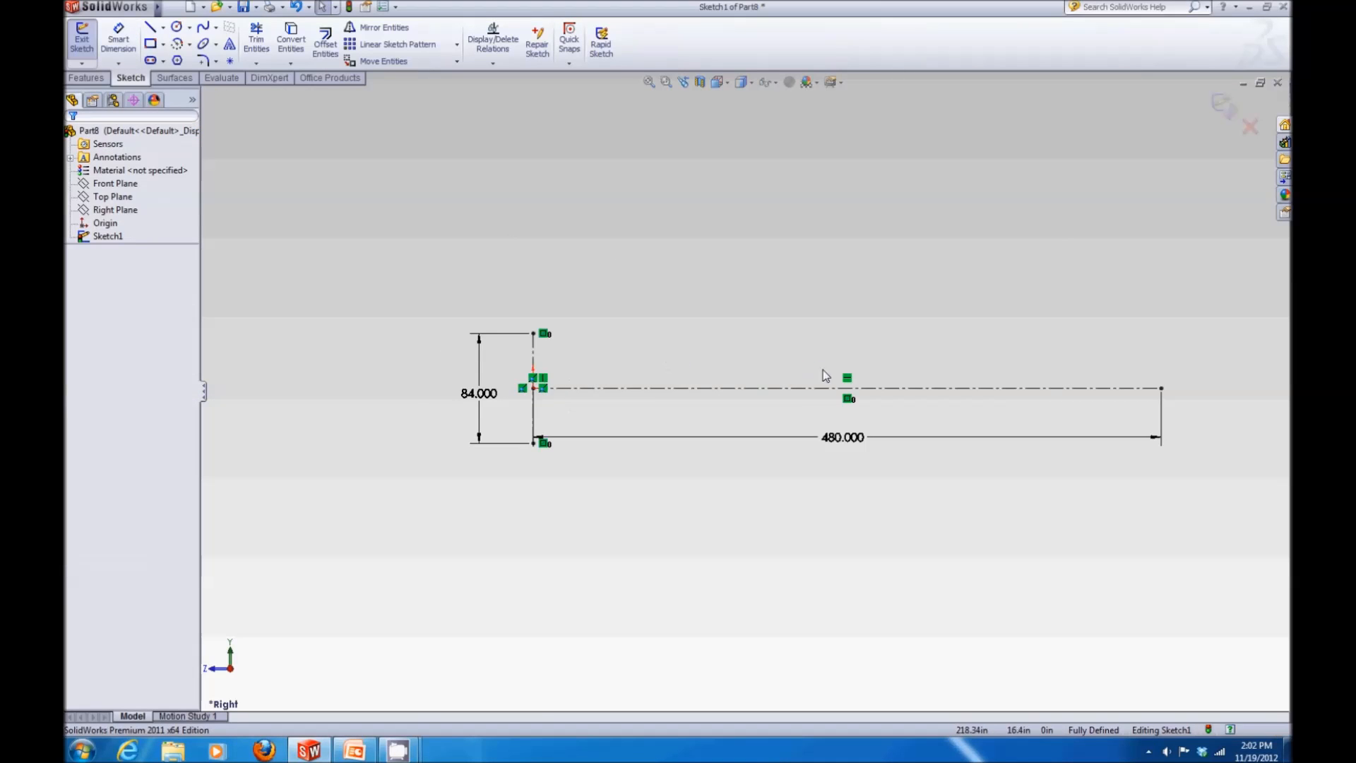
scroll(824, 375, "down", 1)
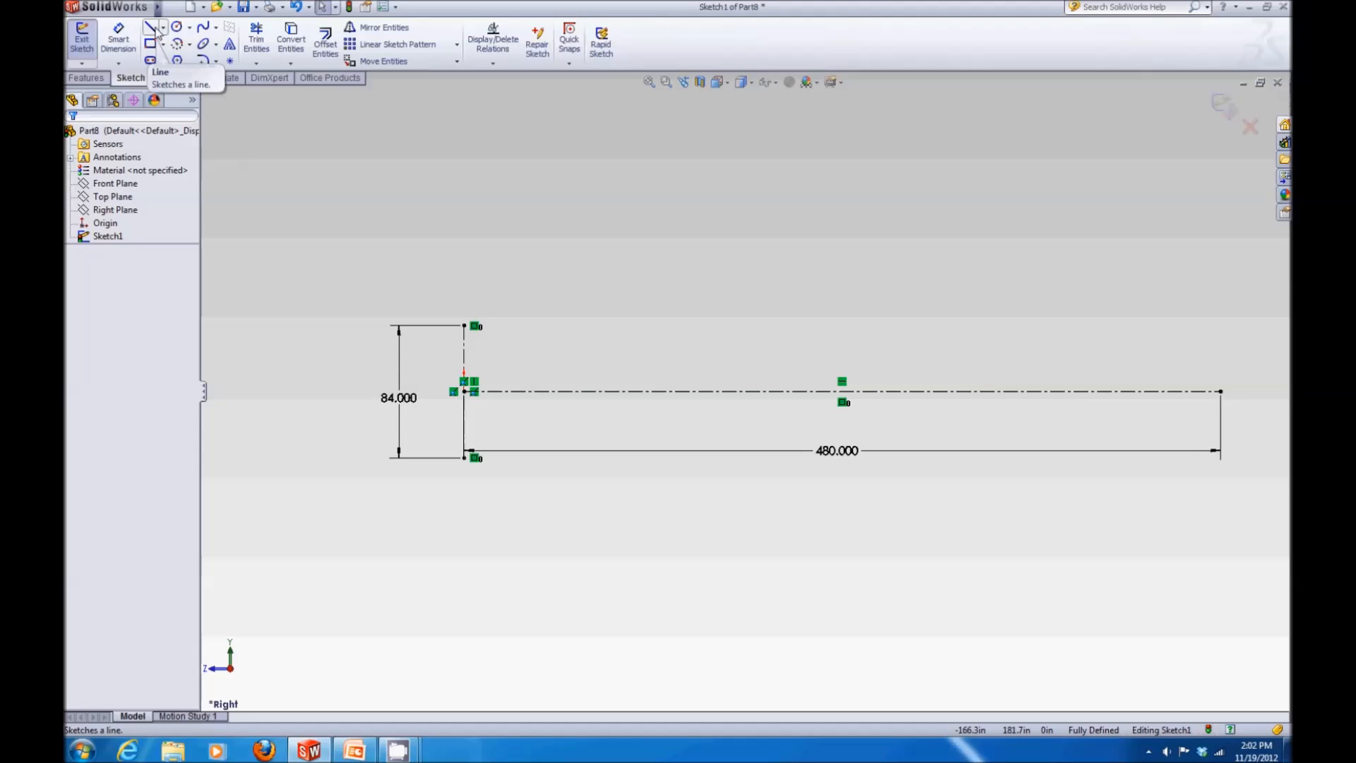
left_click(203, 30)
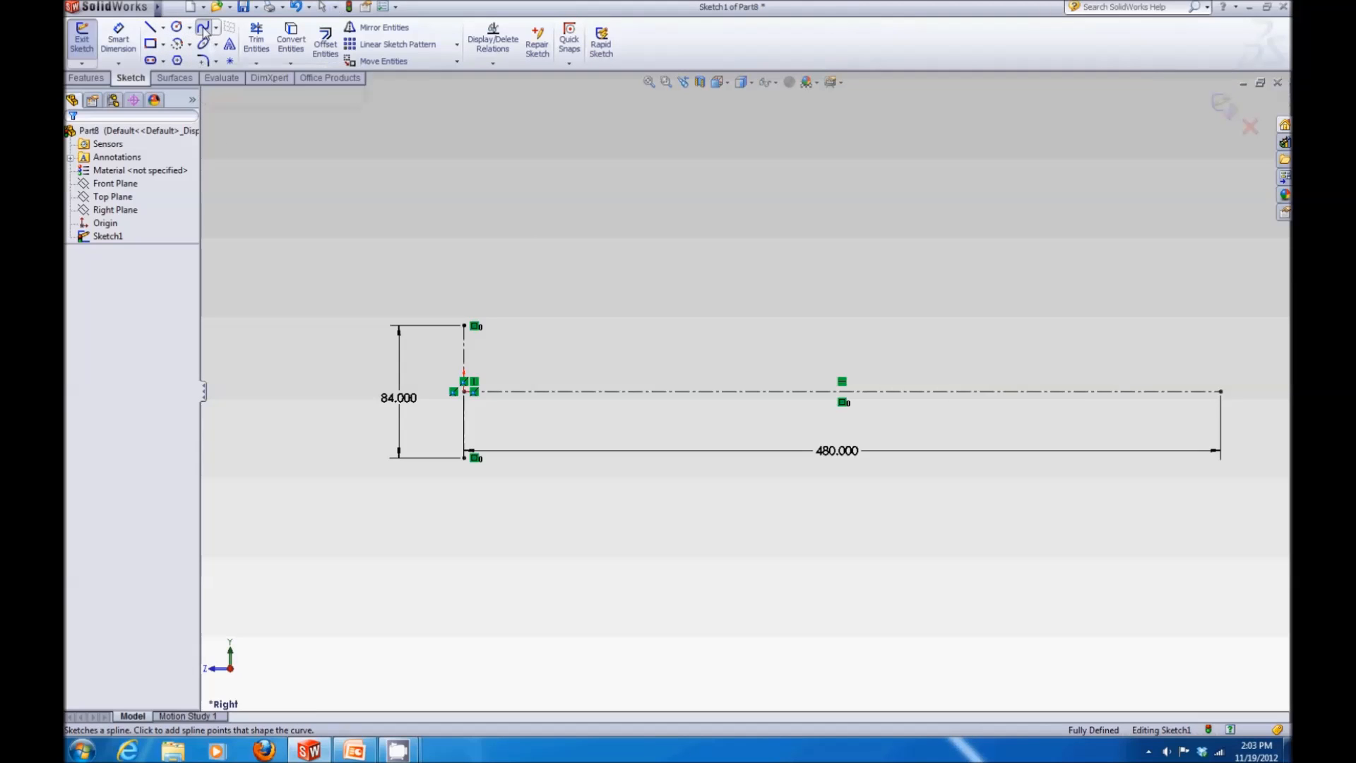
left_click(464, 391)
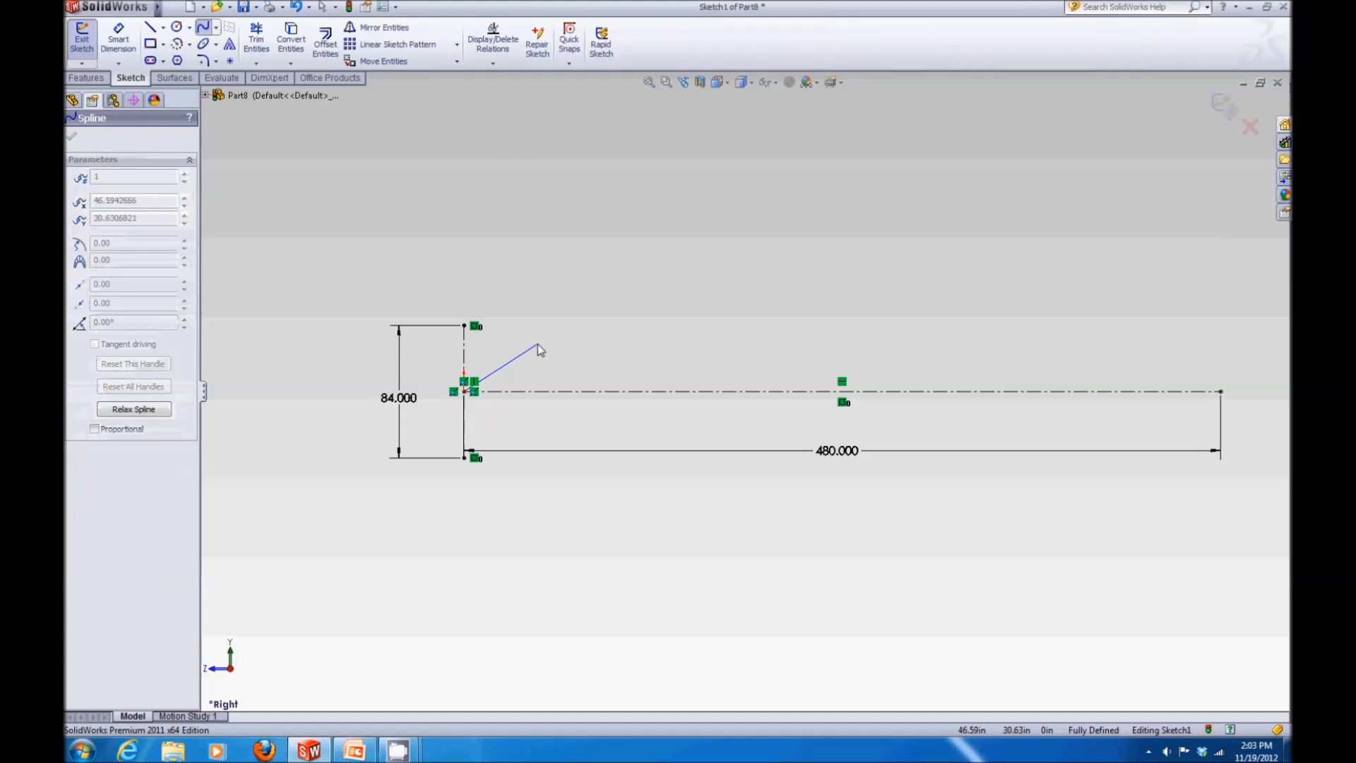
left_click(536, 346)
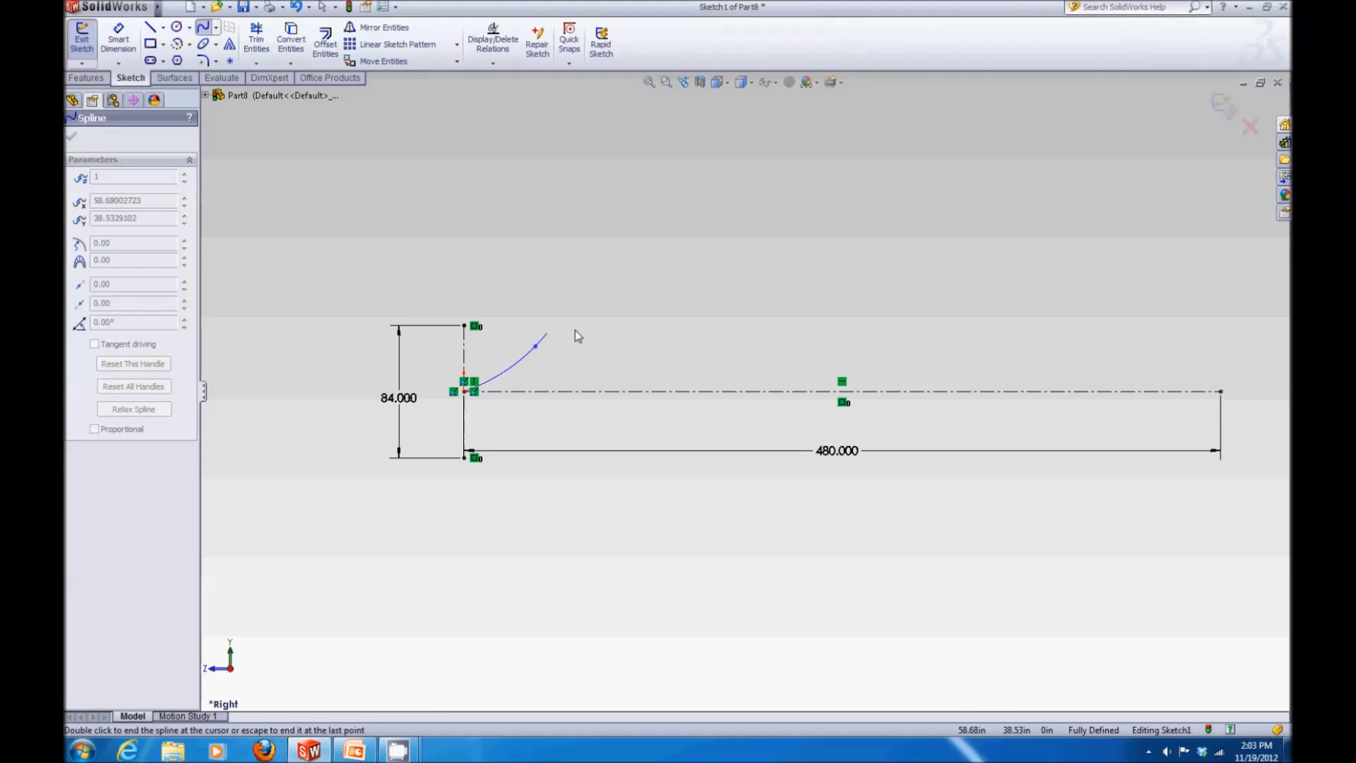
double_click(604, 327)
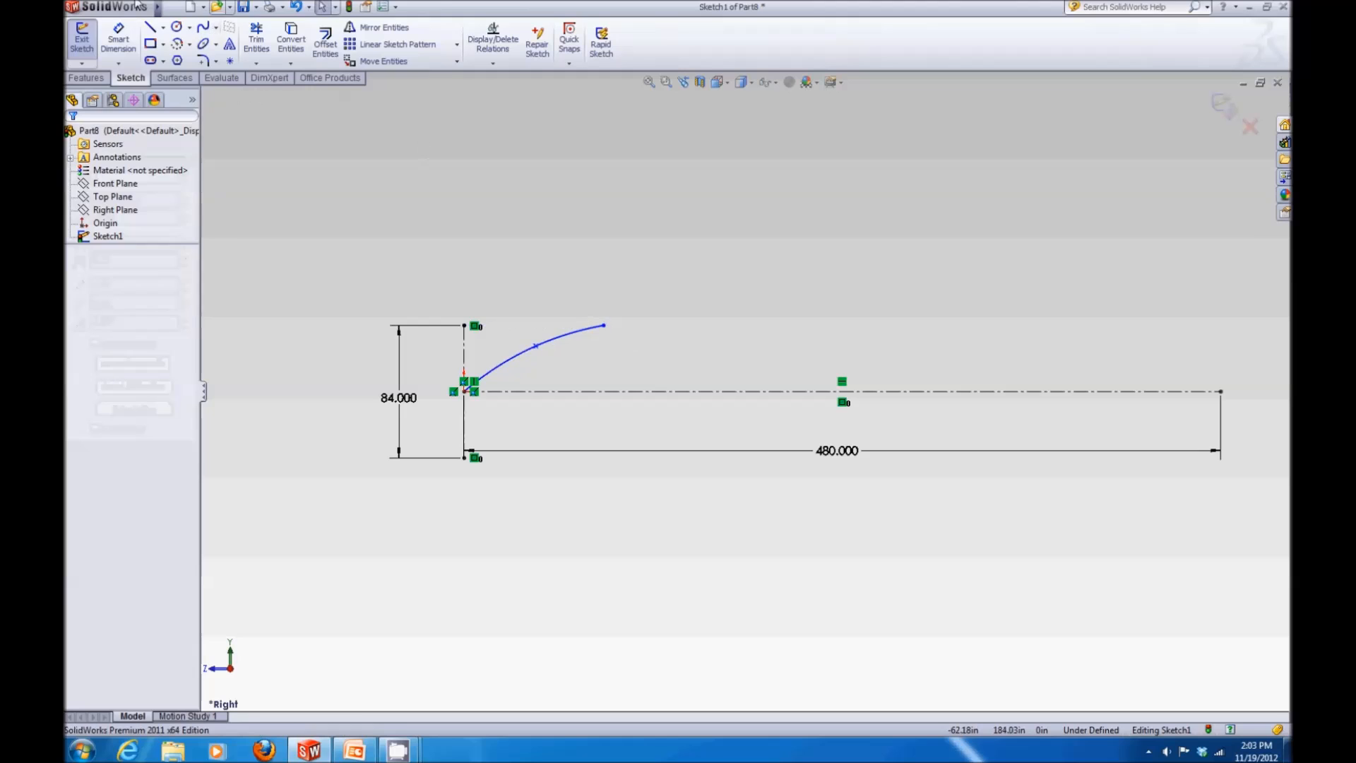
Sketch a horizontal line about 311 in long from the spline's upper end, continued by a sloped line to the centerline's far endpoint
left_click(150, 26)
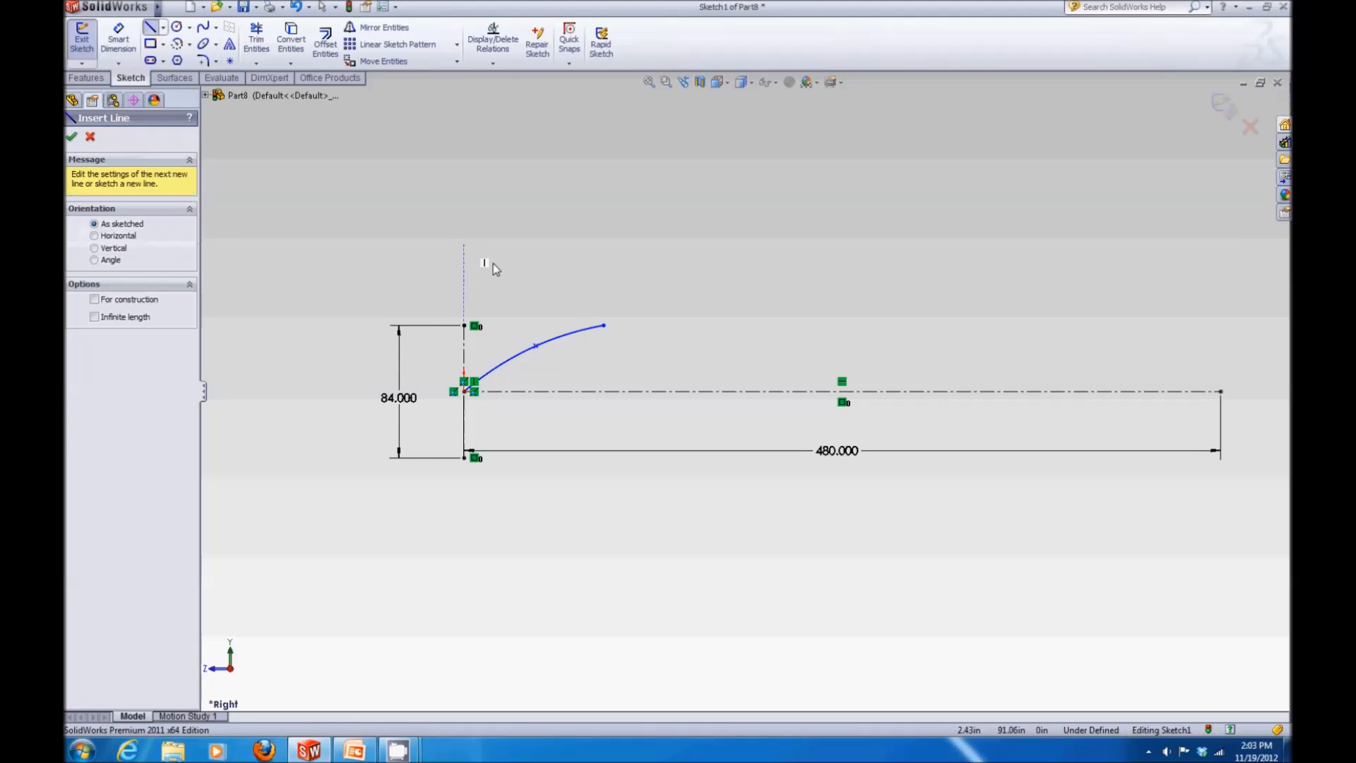
left_click(603, 326)
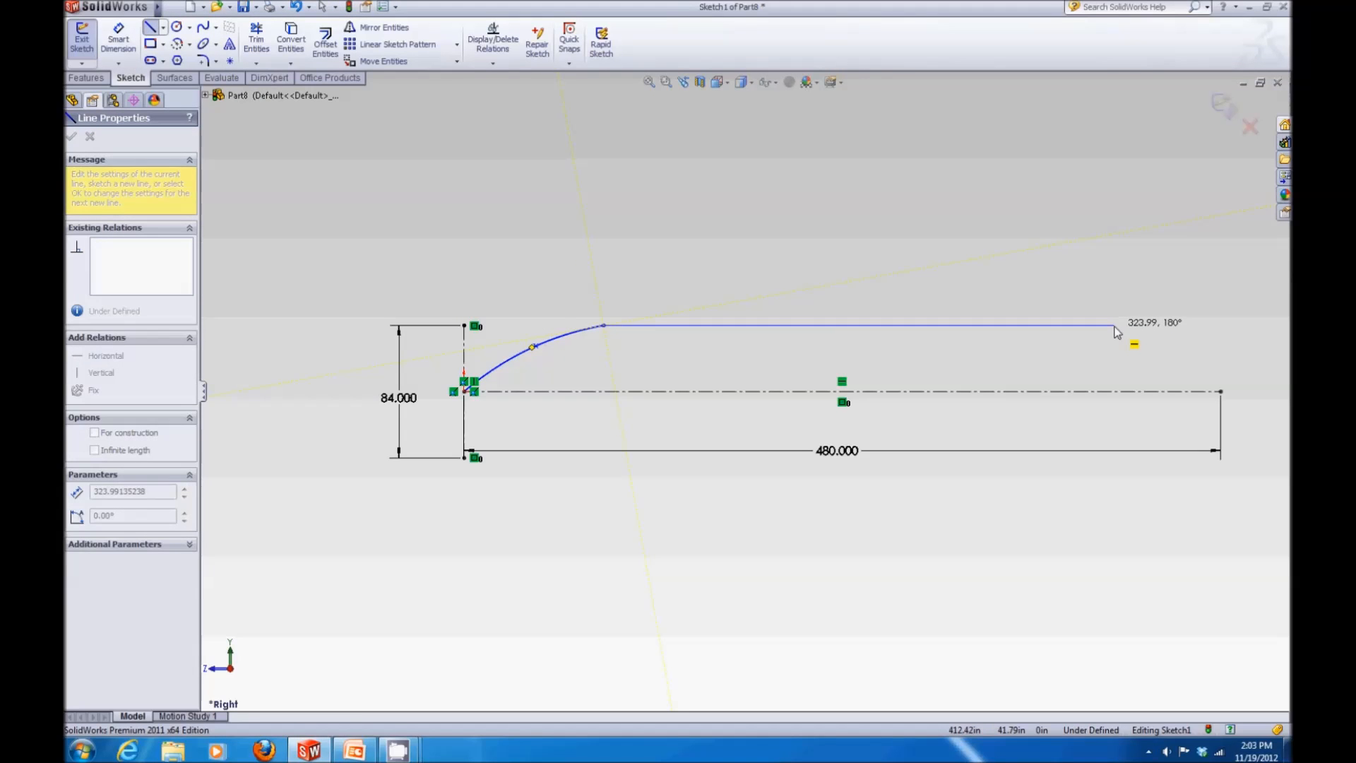
left_click(1094, 326)
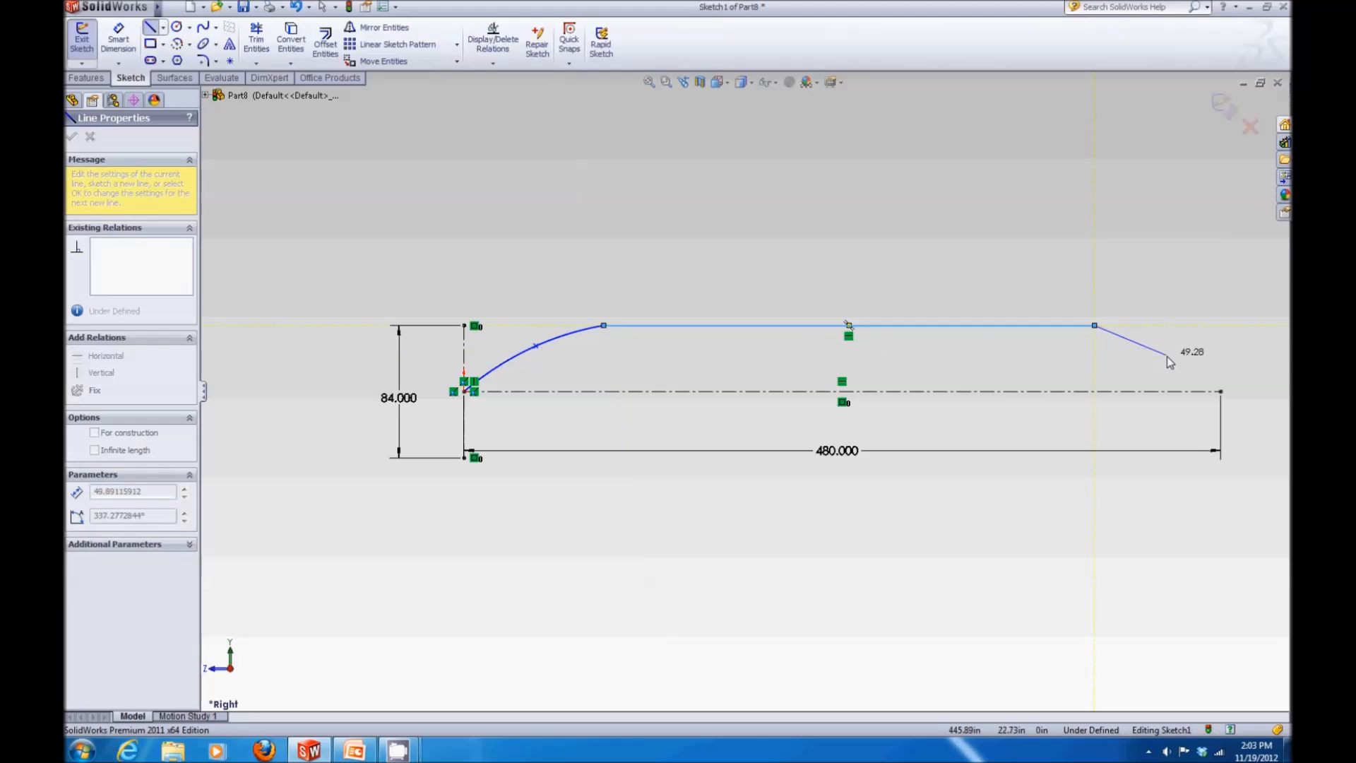
left_click(1221, 391)
key("Escape")
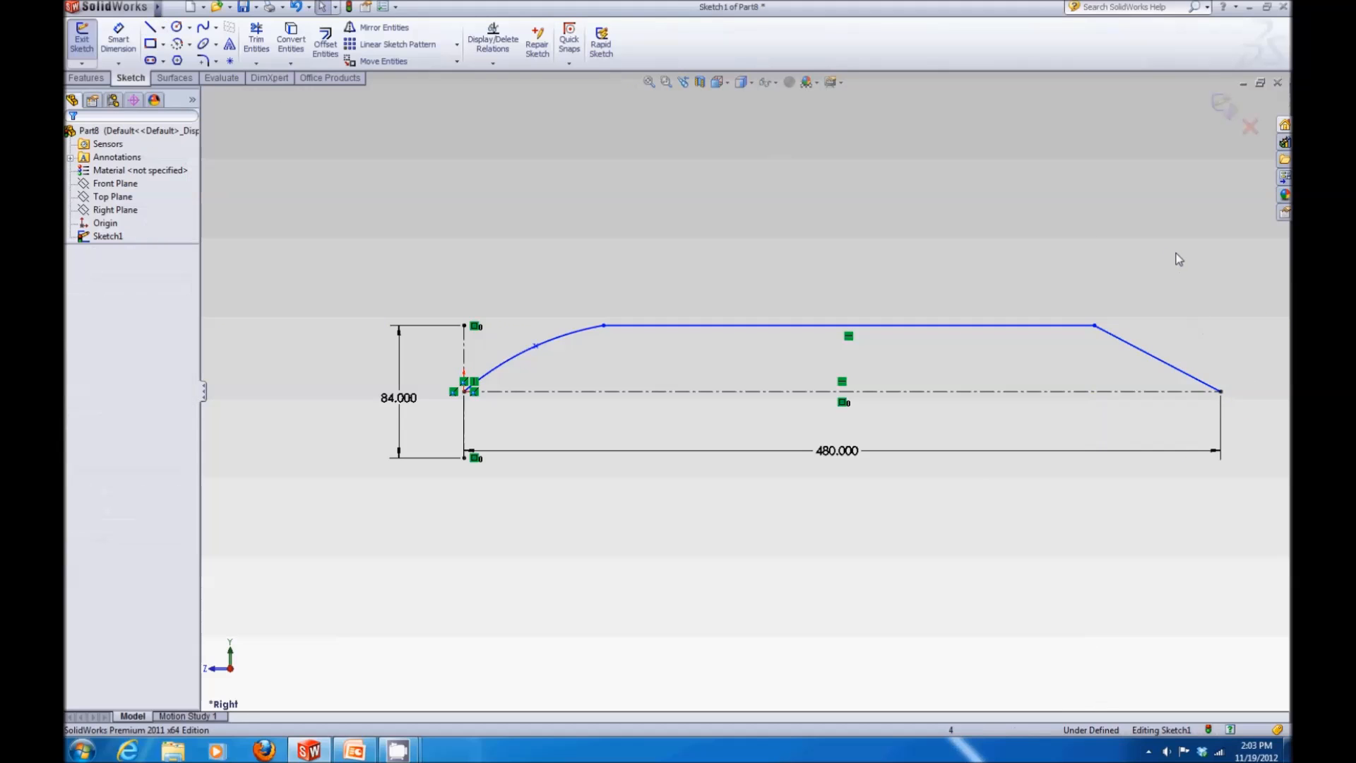
Dimension the upper horizontal line's length above the profile as 300 in
left_click(118, 41)
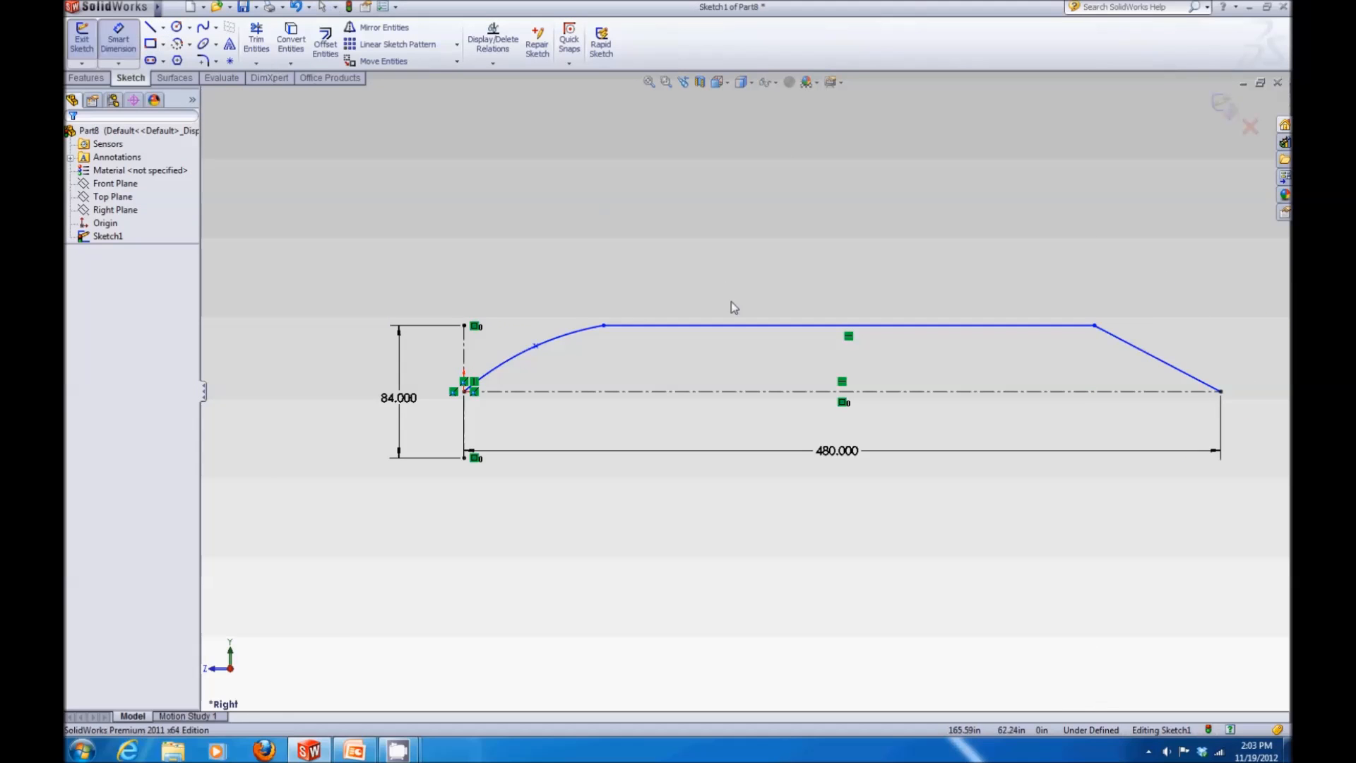
left_click(745, 326)
left_click(781, 224)
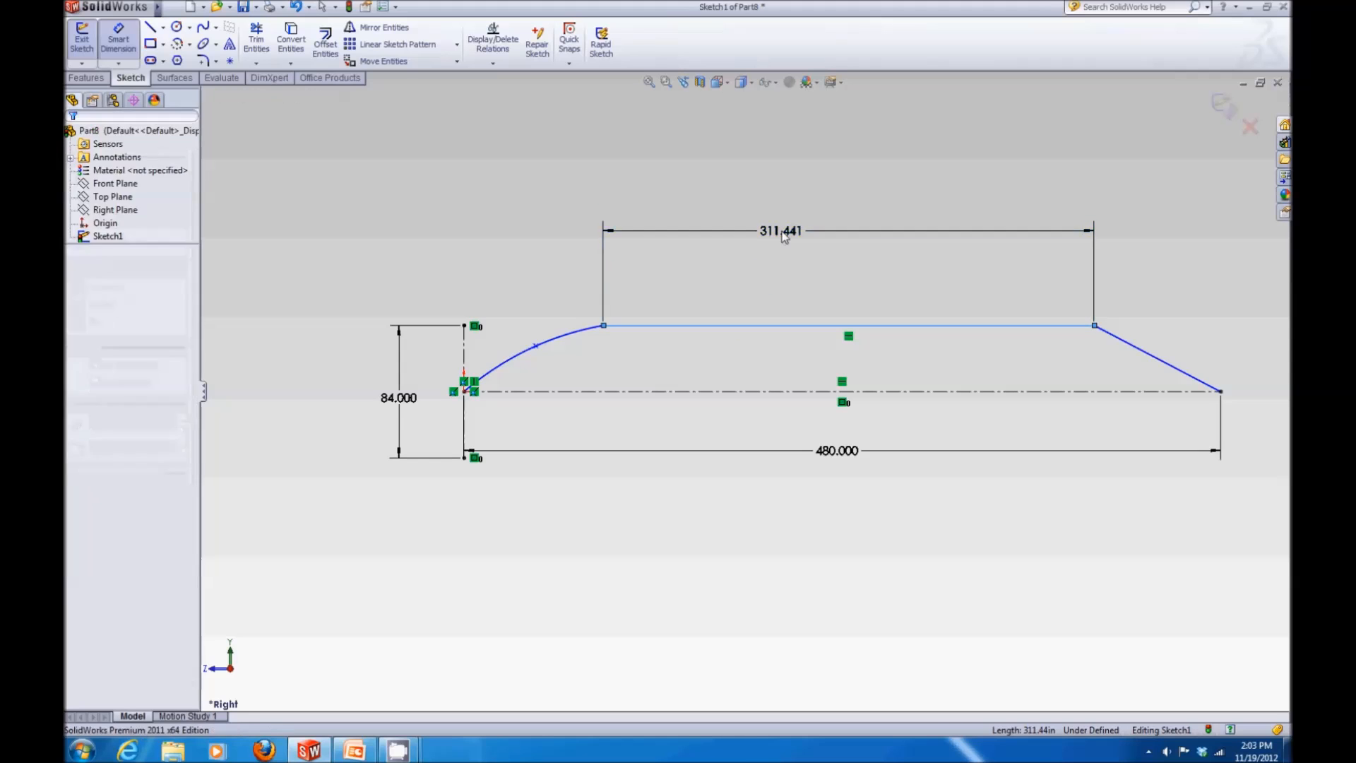
type("25\"")
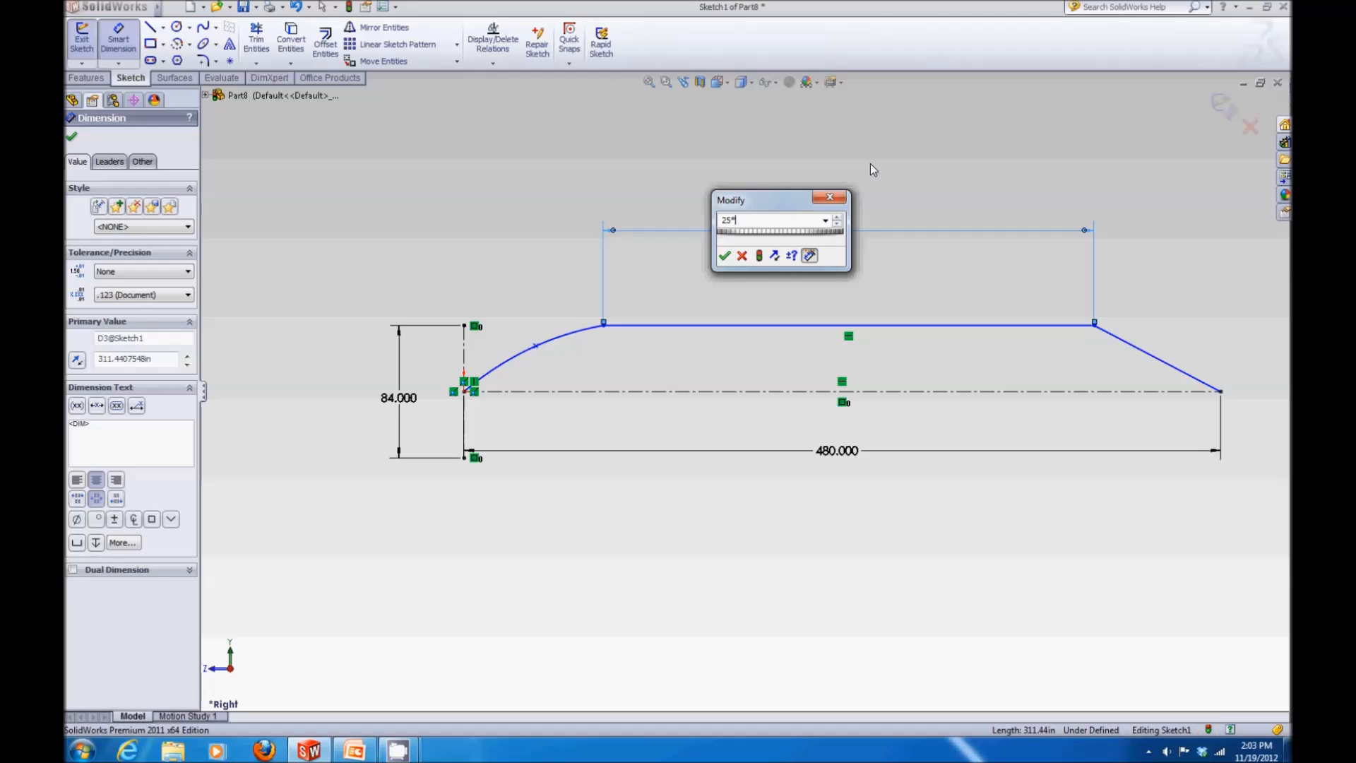
type("0")
key("Return")
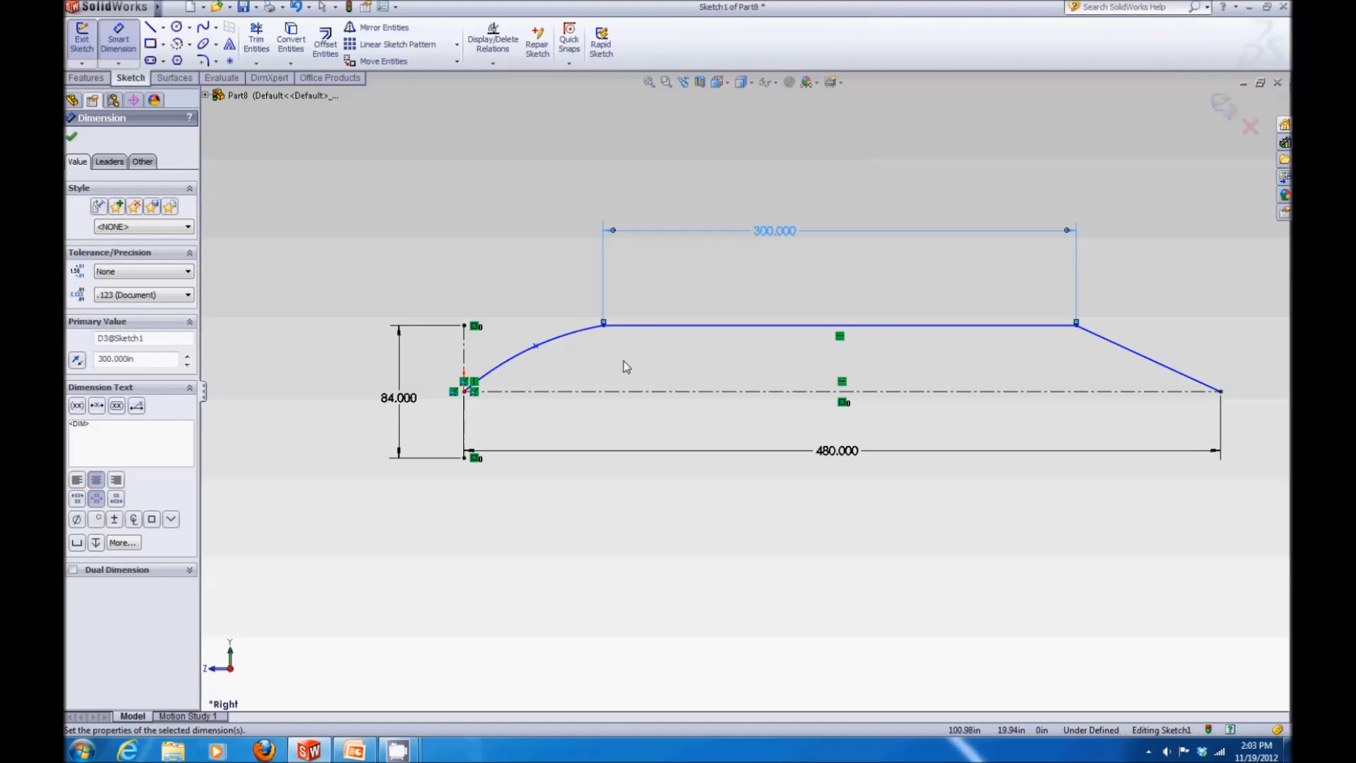
Dimension the horizontal distance from the origin to the spline's upper end as 8*12 (96 in), above the curve
left_click(624, 362)
left_click(604, 327)
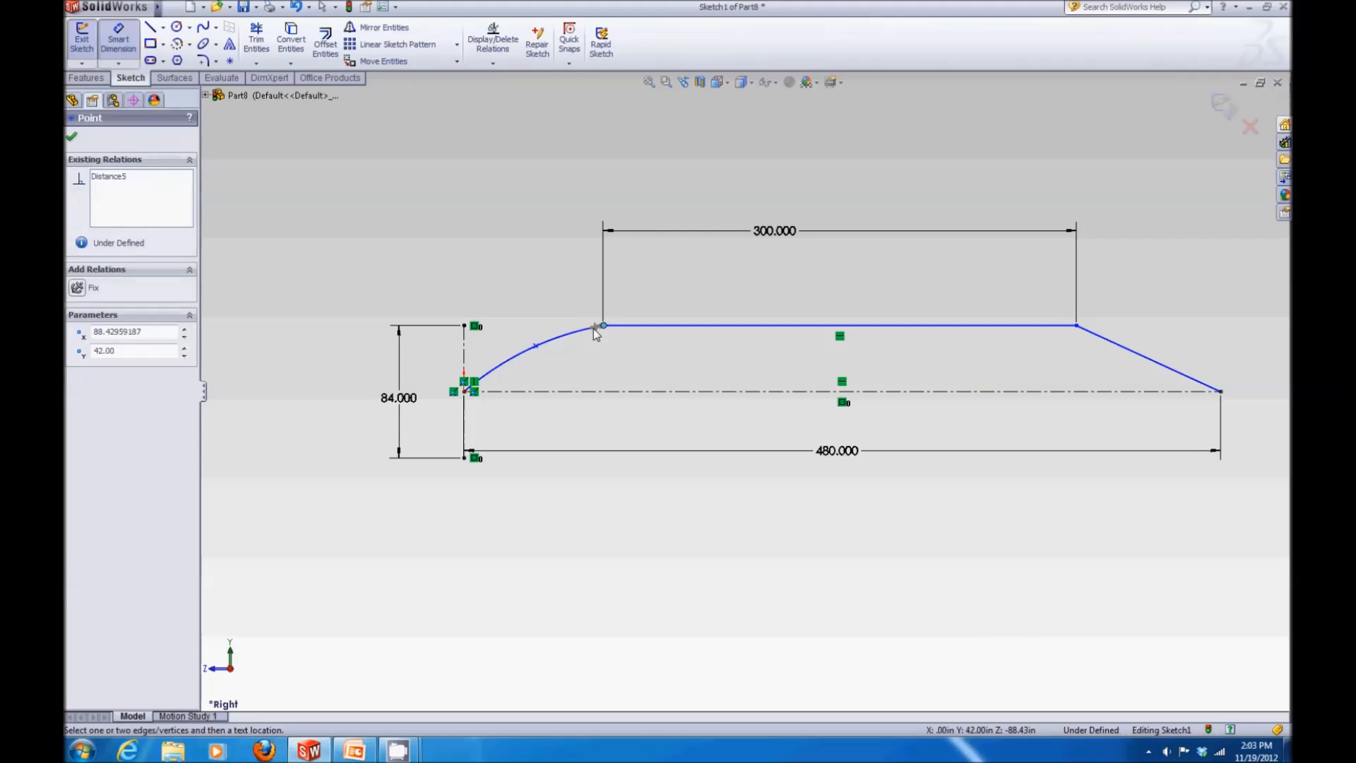
left_click(465, 392)
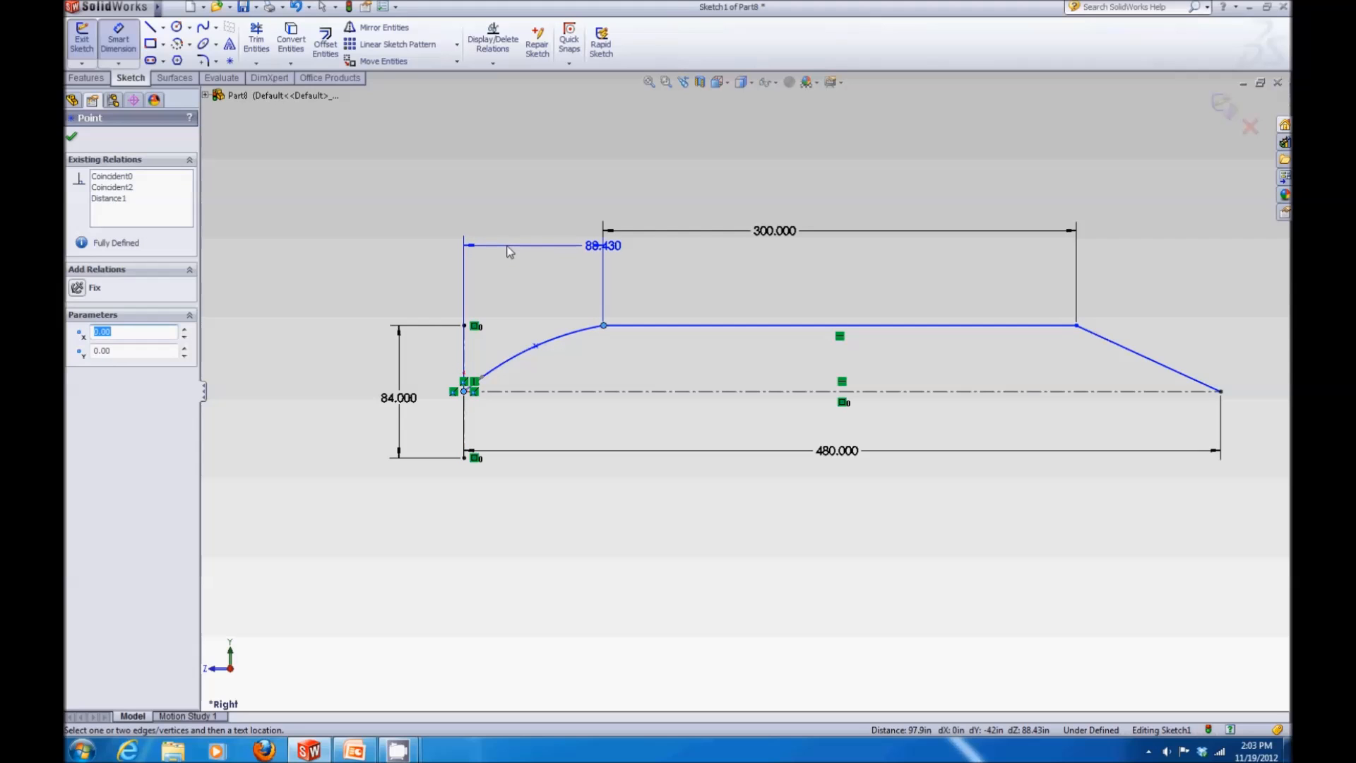
left_click(510, 252)
type("8")
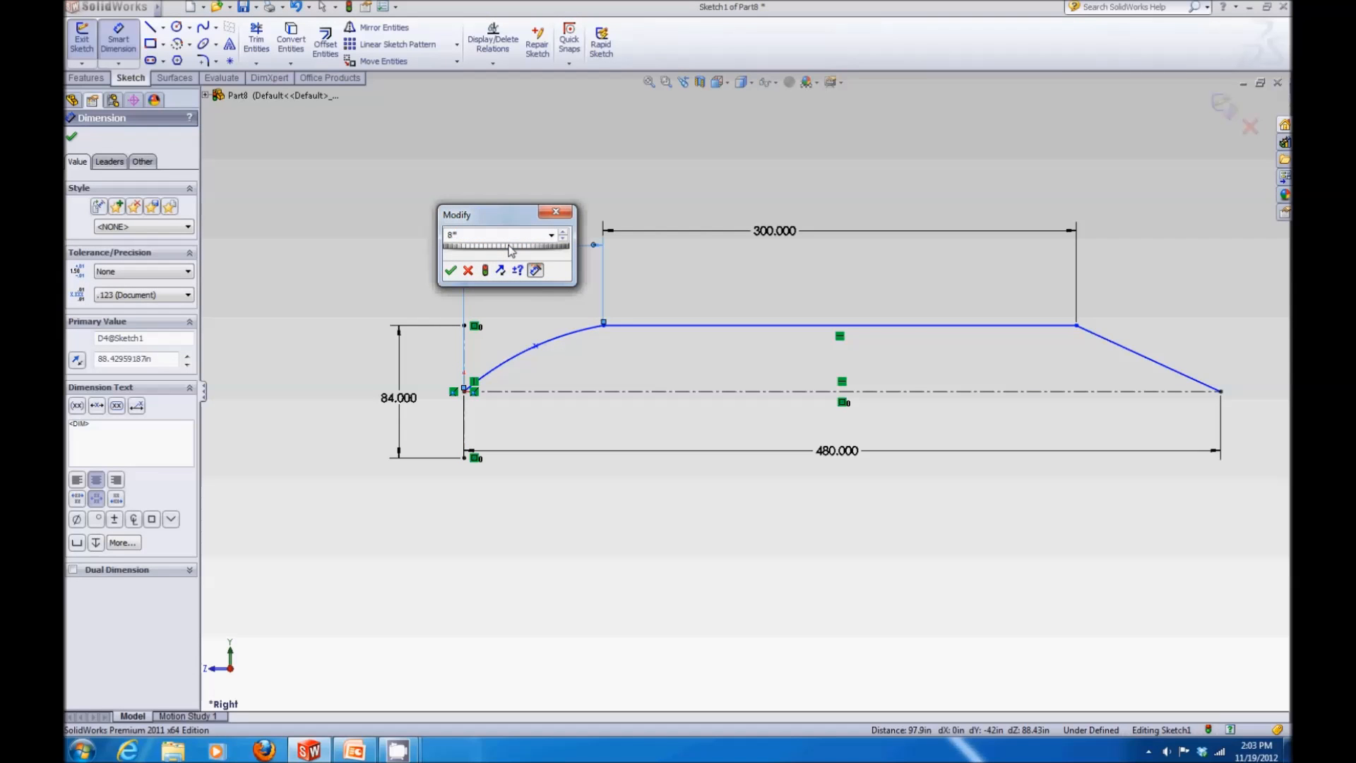
type("*12")
key("Return")
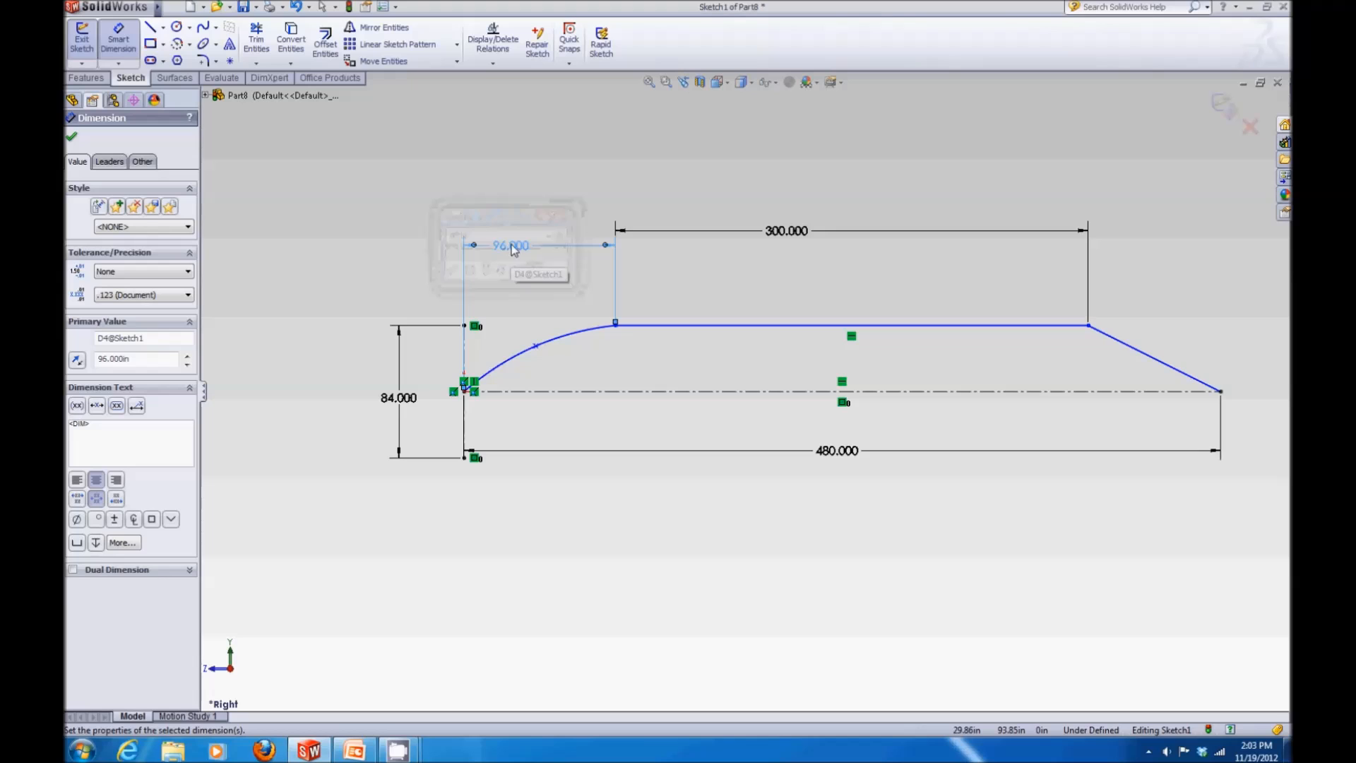
left_click(71, 137)
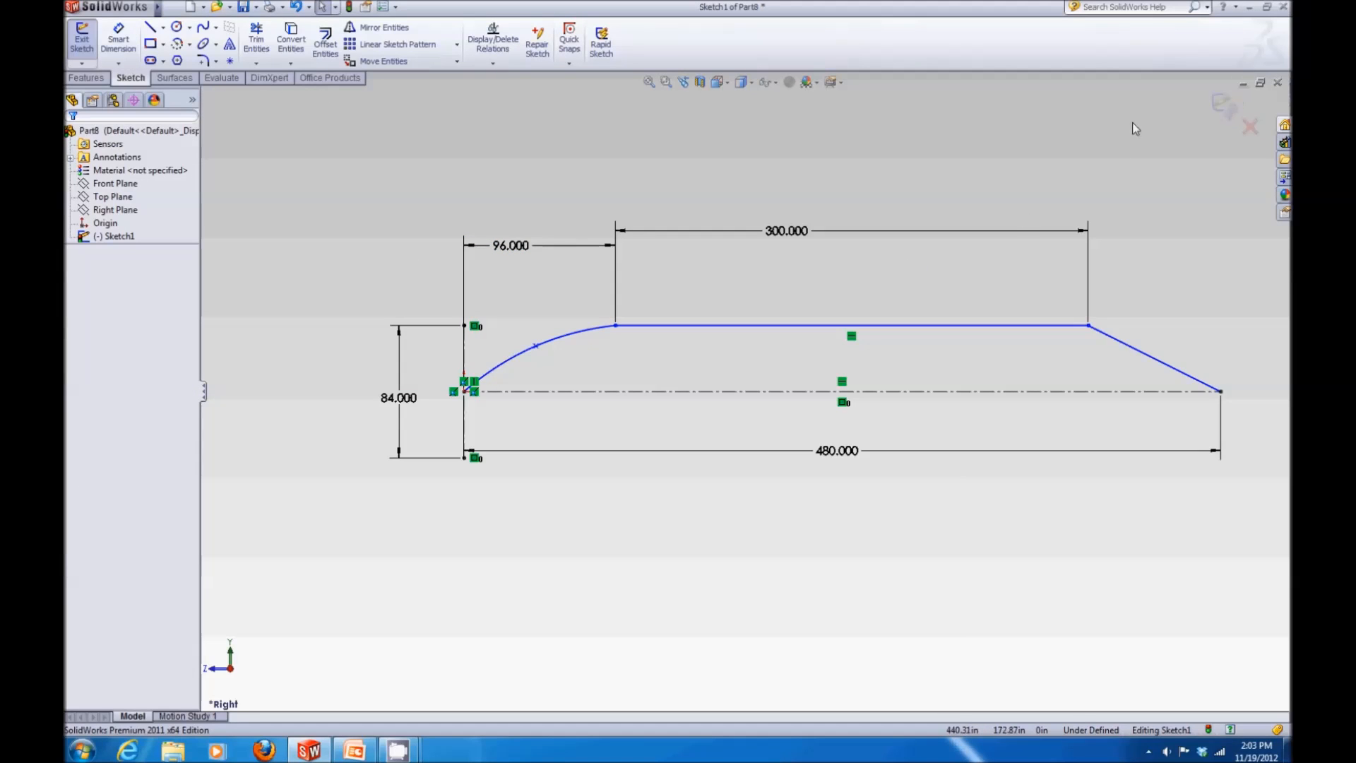
scroll(631, 325, "down", 2)
scroll(631, 327, "down", 2)
left_click(359, 341)
left_click(651, 346, "ctrl")
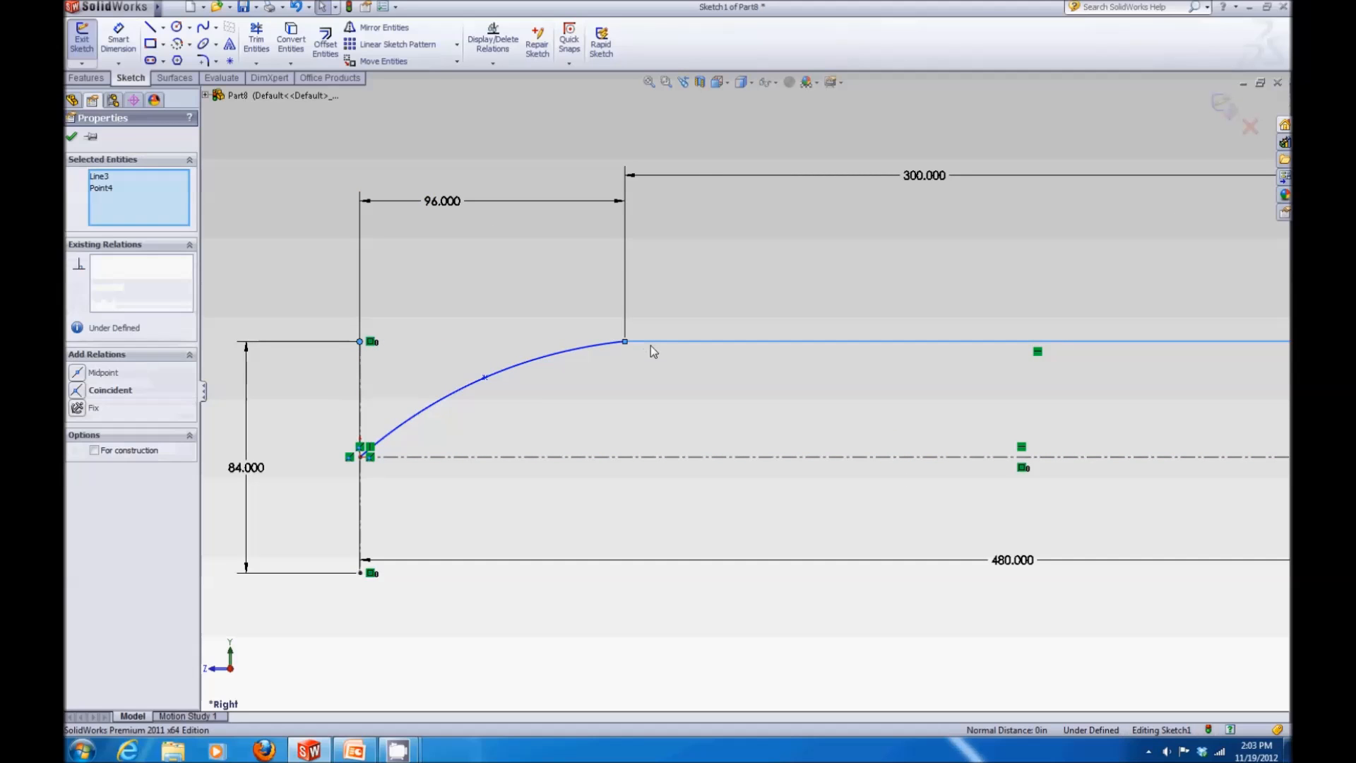
left_click(587, 321)
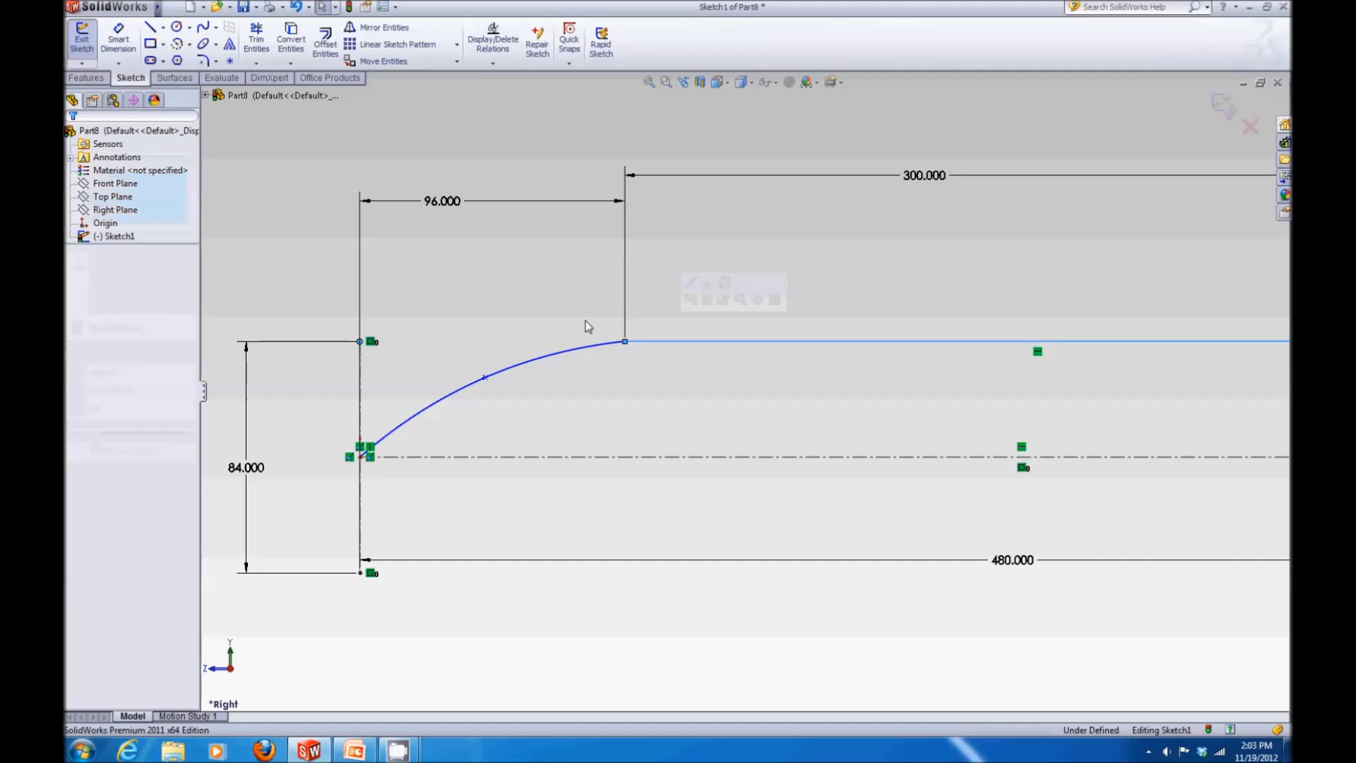
Add a Horizontal relation between the spline's upper end and the vertical centerline's upper endpoint
left_click(624, 341)
left_click(359, 341, "ctrl")
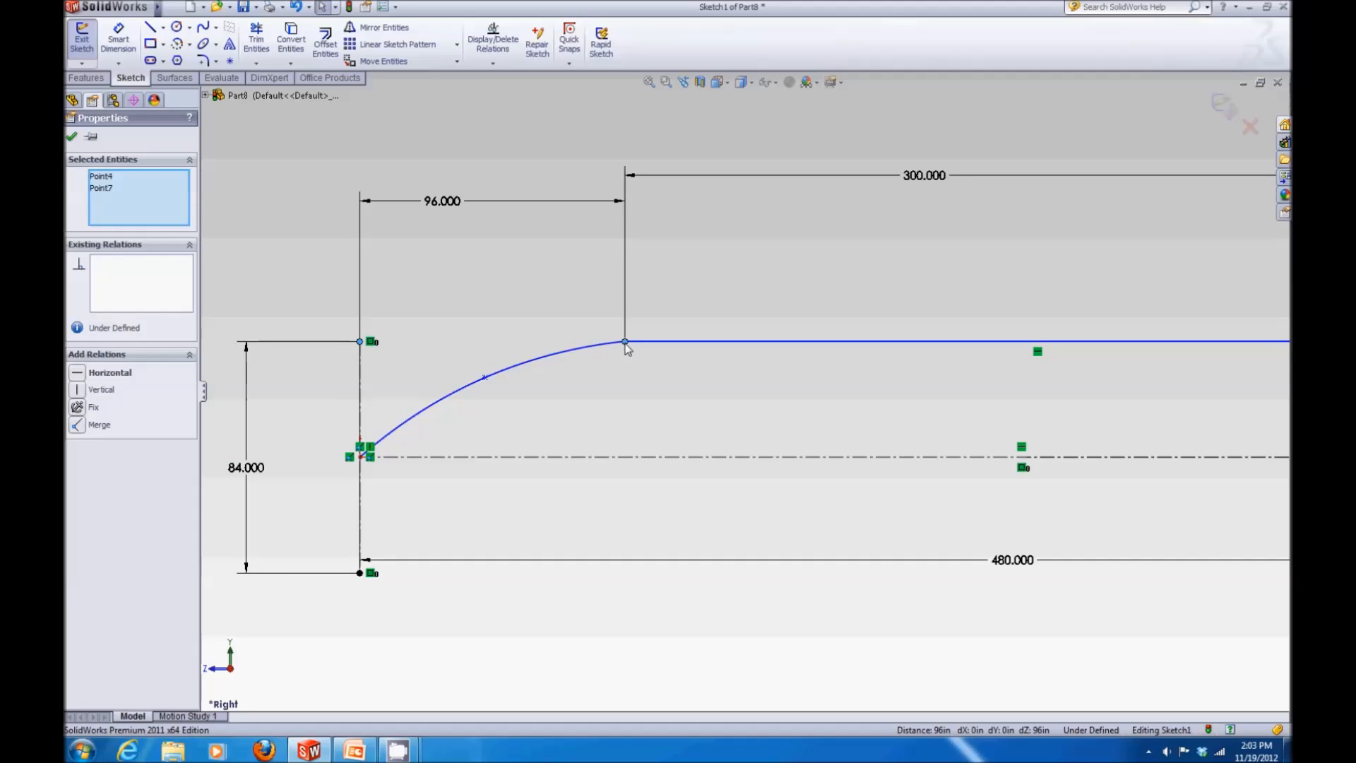
left_click(82, 377)
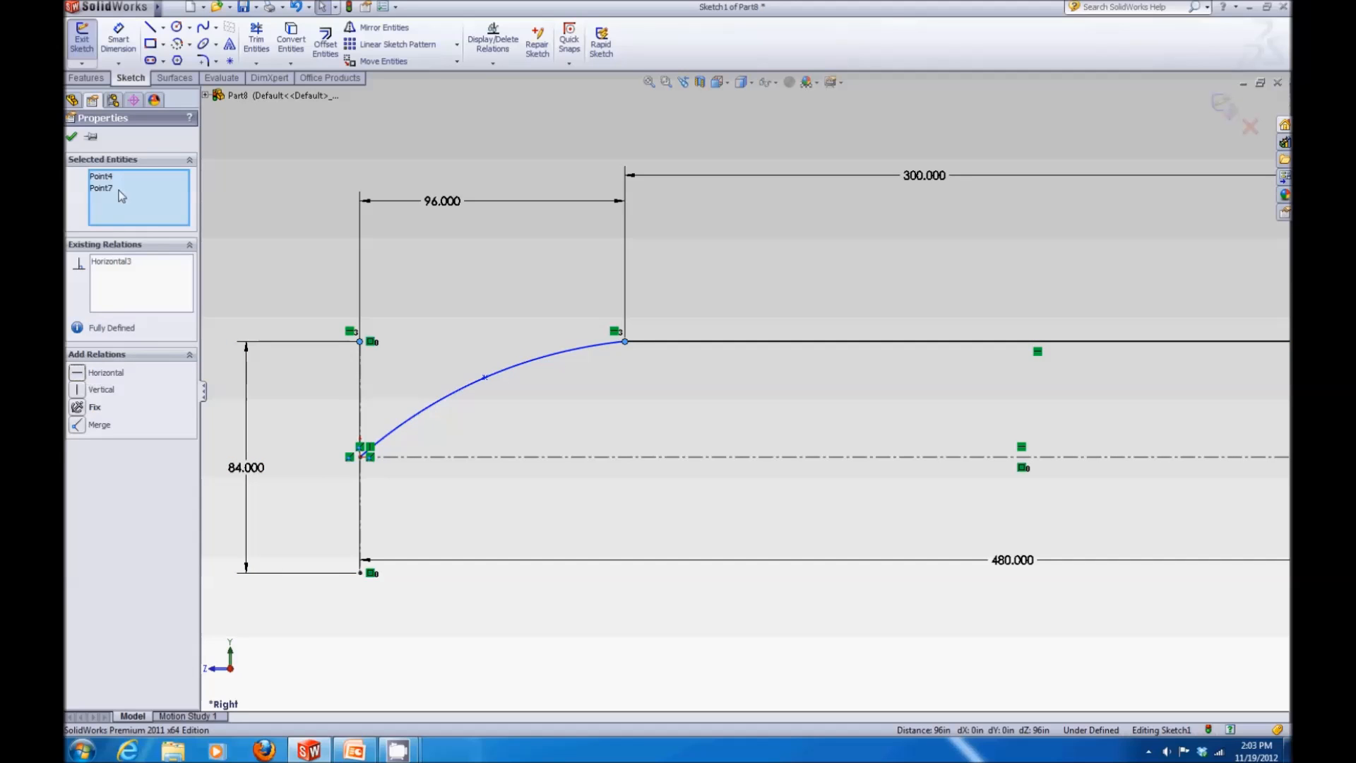
left_click(72, 137)
scroll(735, 403, "up", 4)
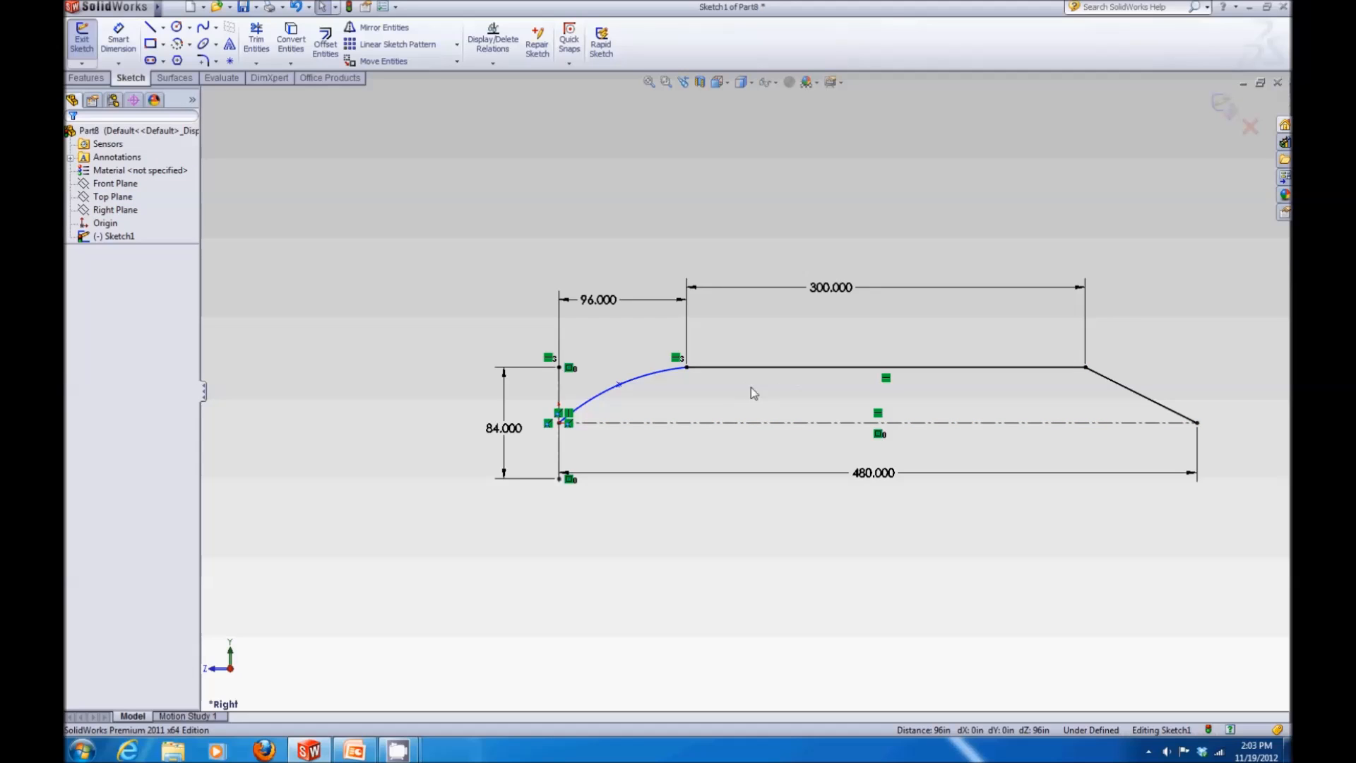
Test the sketch's full height at 90 in and restore it to 84 in
double_click(498, 430)
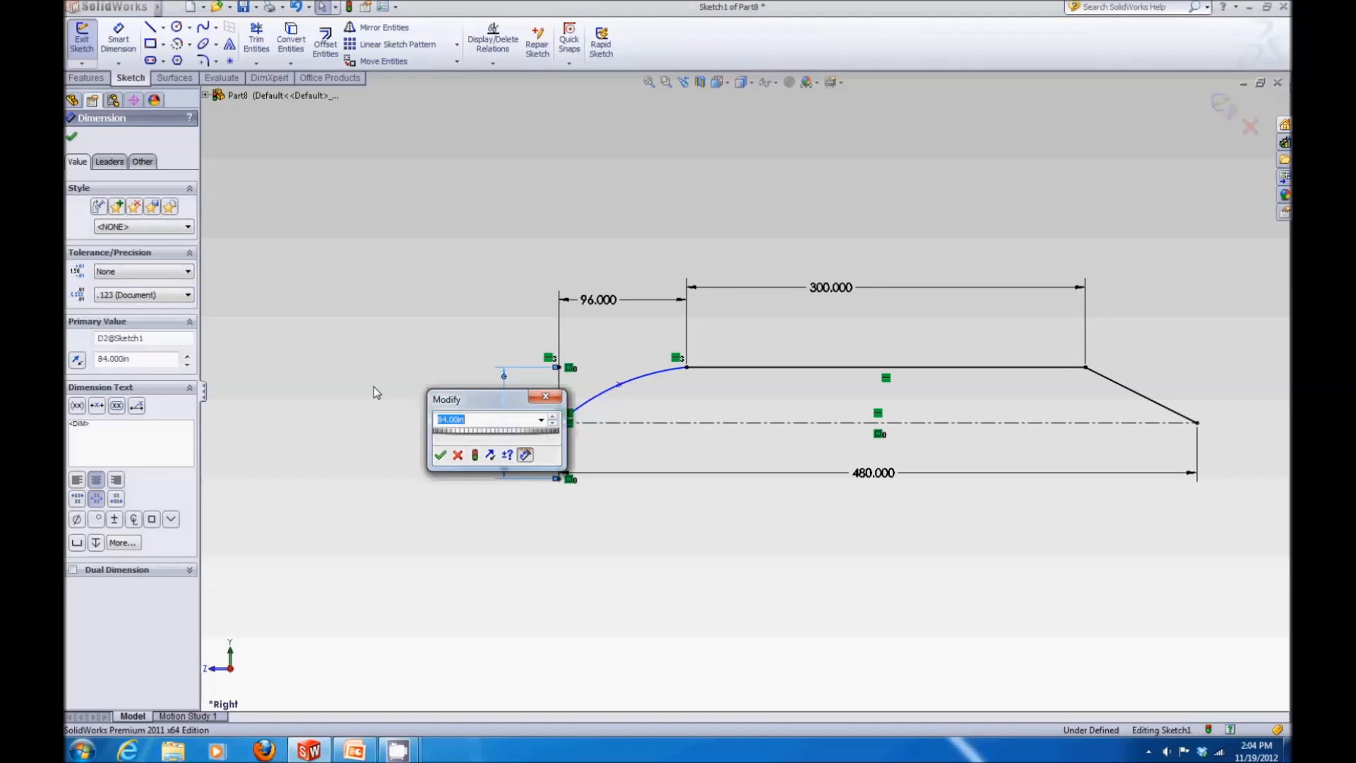
type("90")
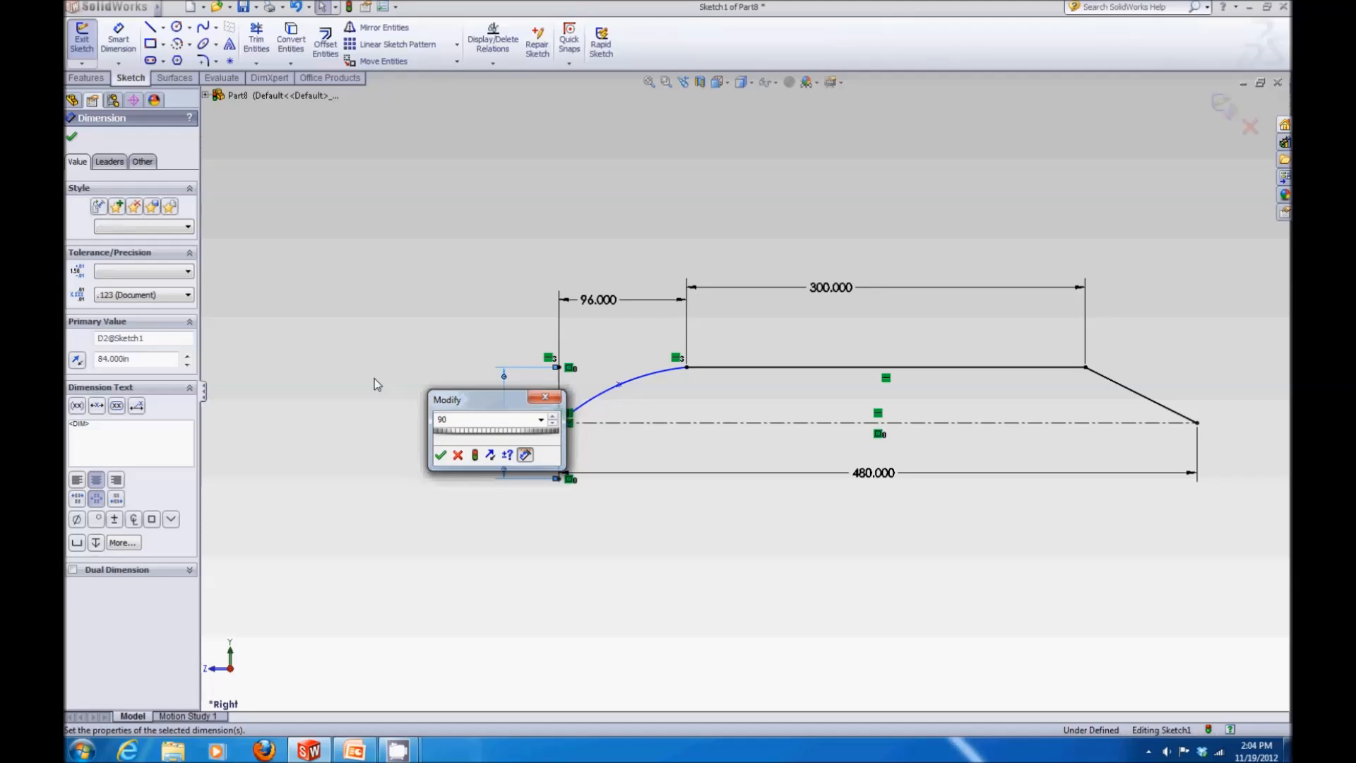
key("Return")
double_click(505, 433)
type("84")
key("Return")
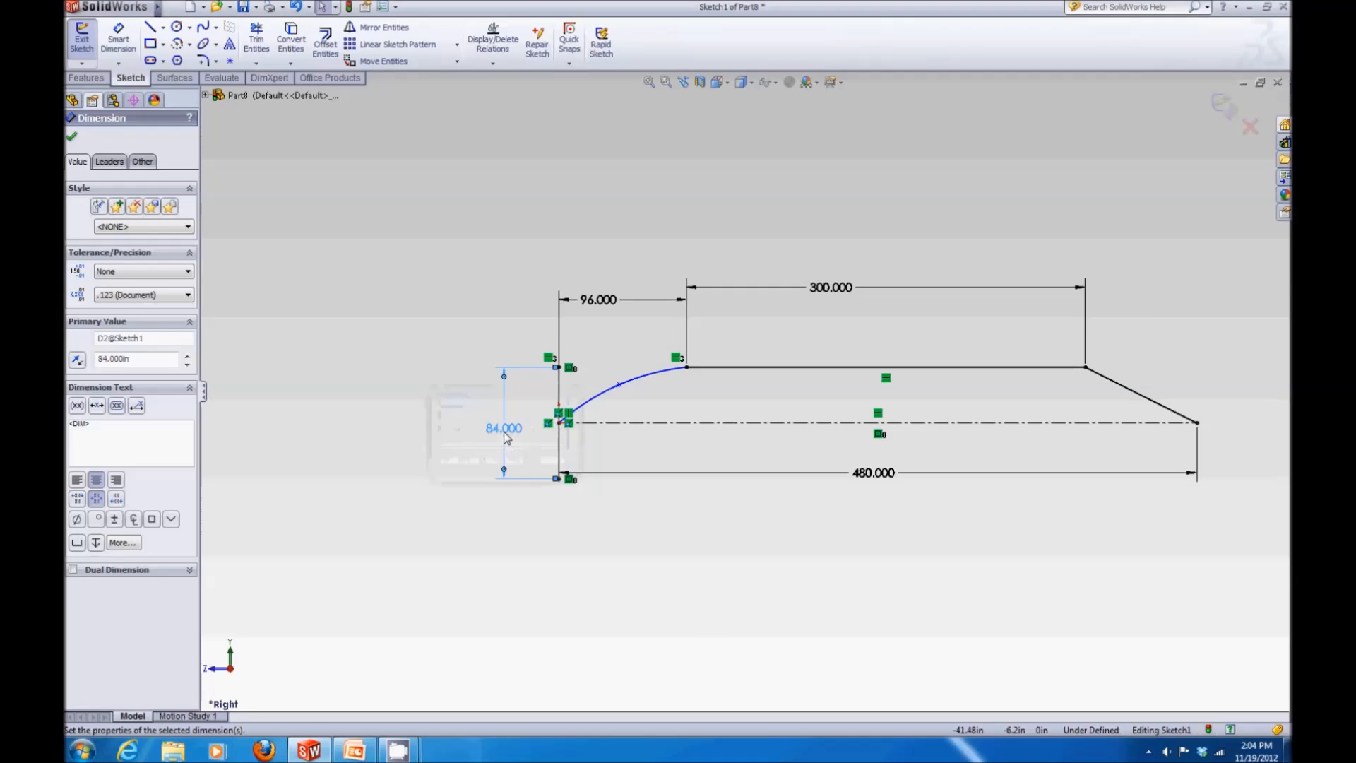
Test the sketch's overall length at 500 in and restore it to 480 in
double_click(875, 475)
type("5")
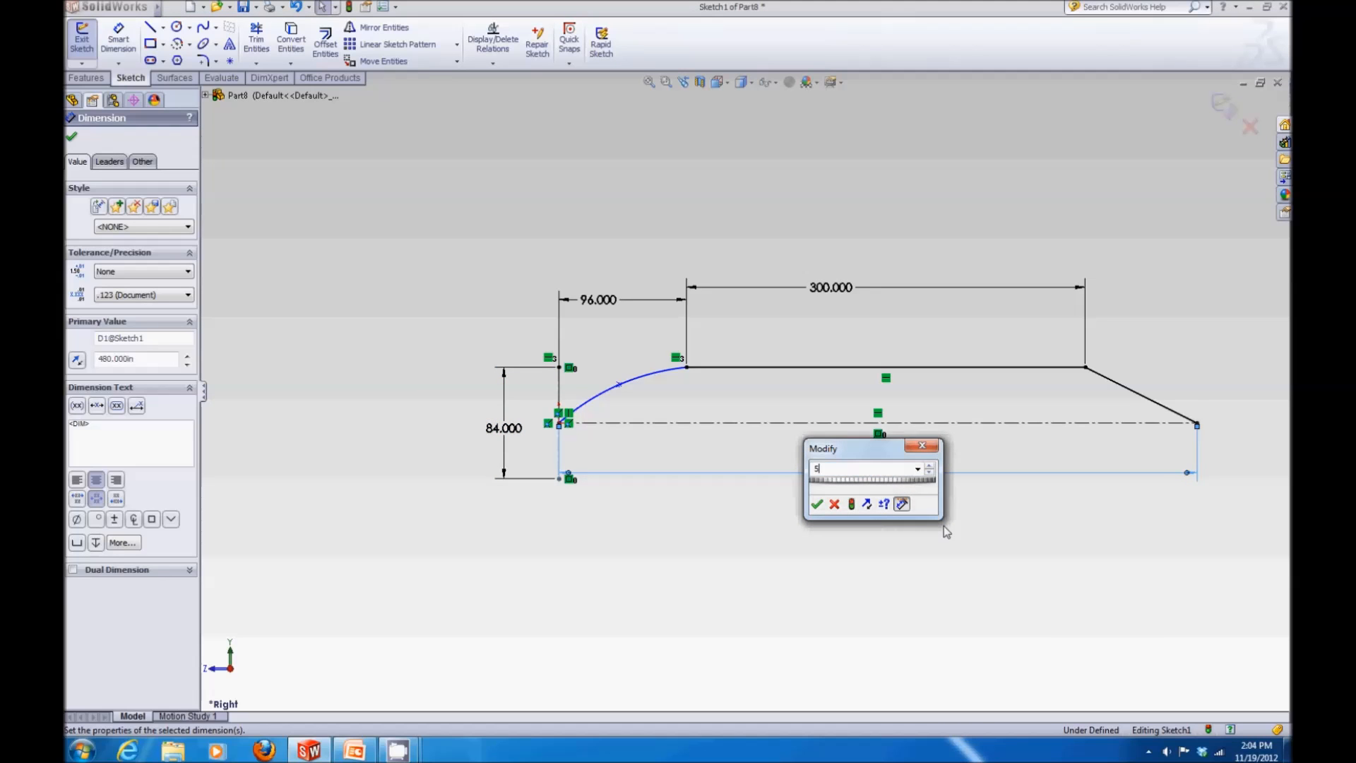
key("Return")
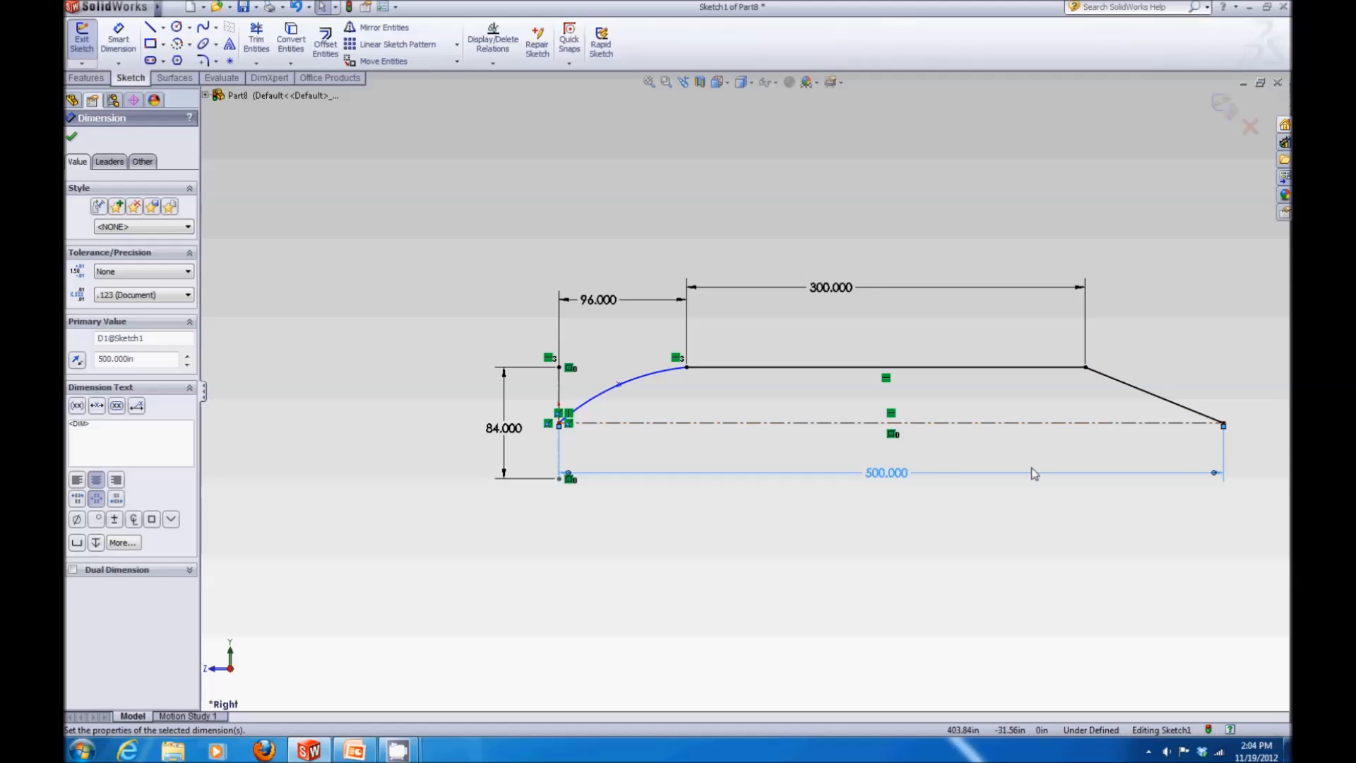
double_click(888, 474)
type("48")
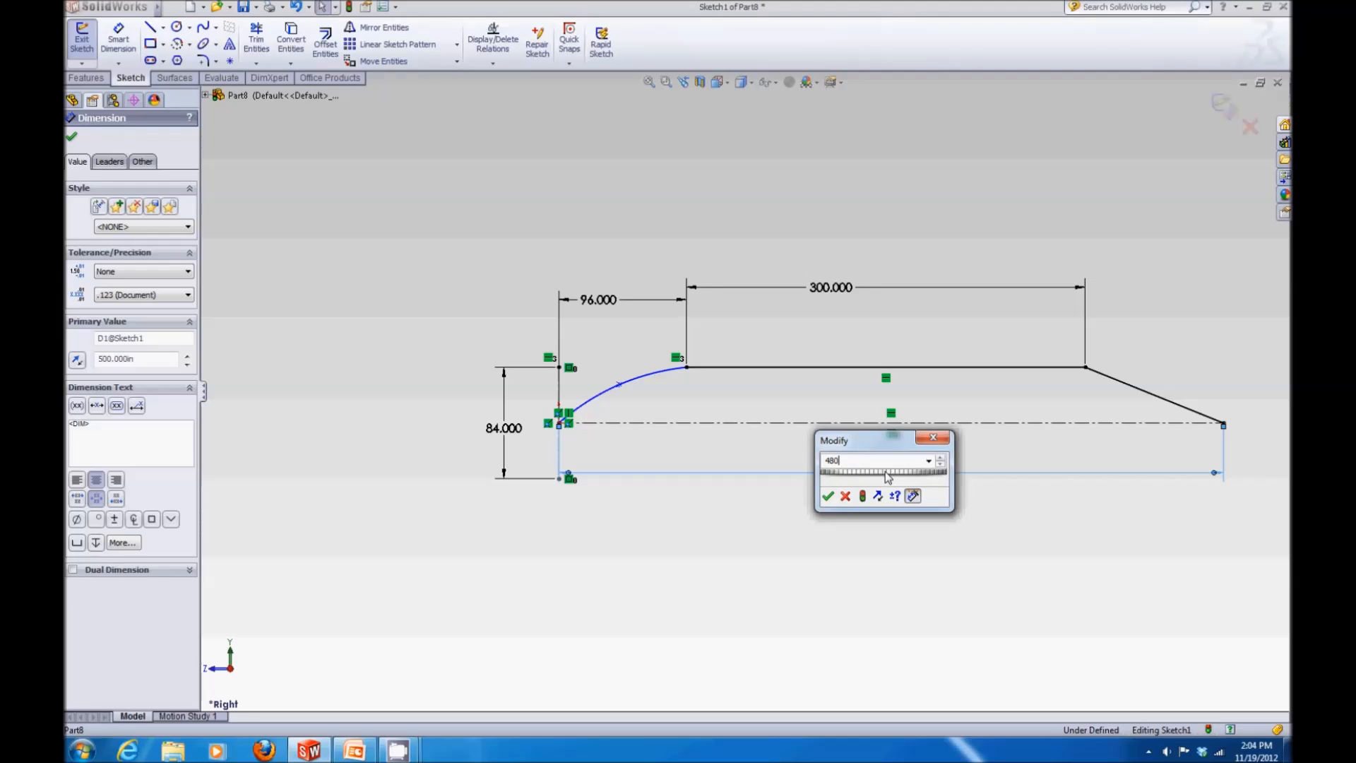
type("0")
key("Return")
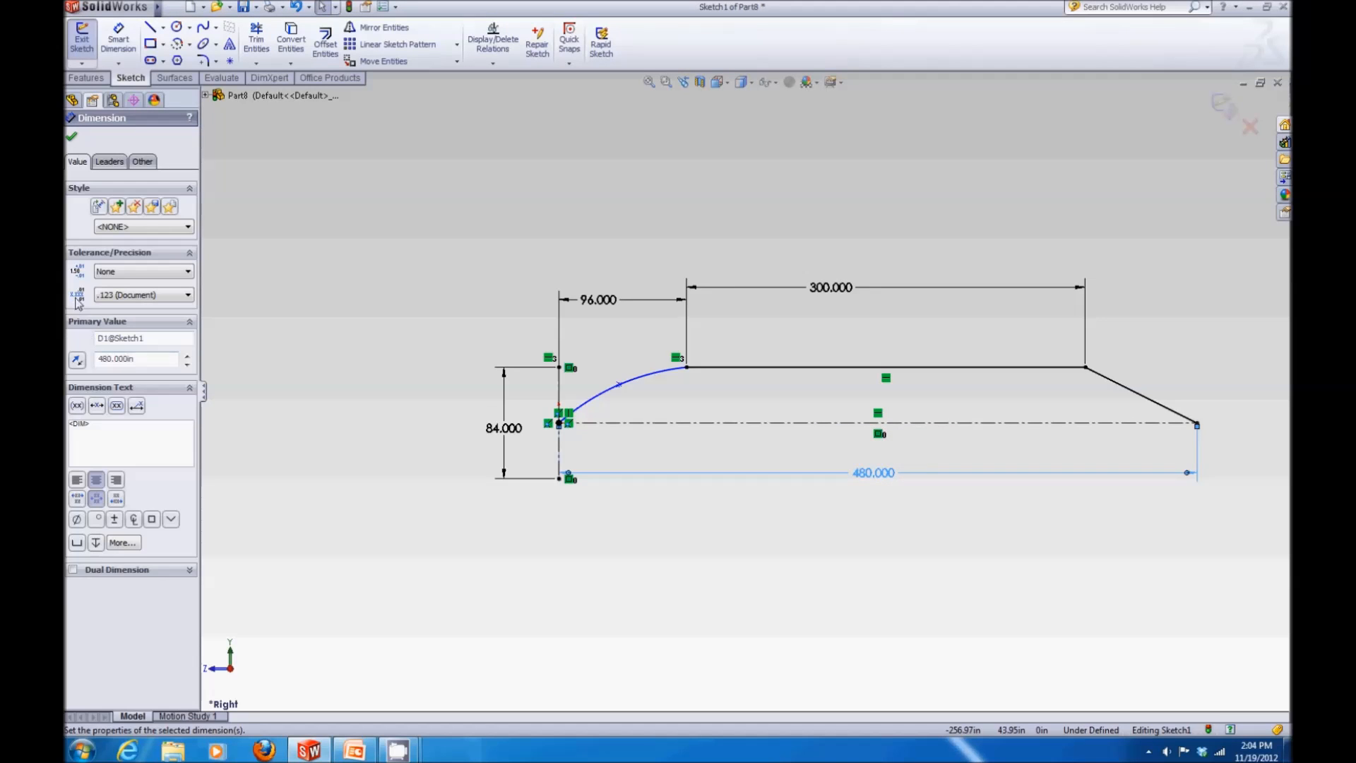
left_click(71, 137)
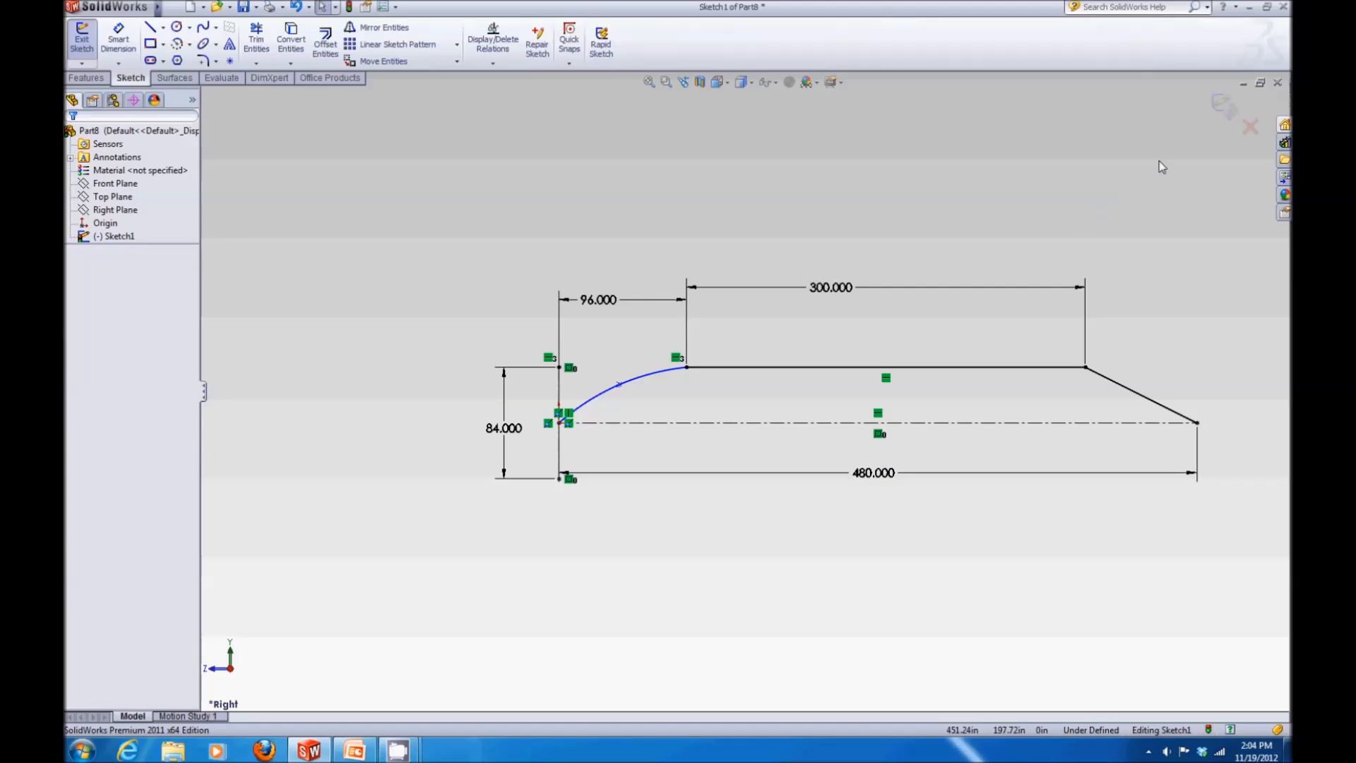
Start a new sketch on the Right Plane and convert the first sketch's upper horizontal and sloped lines into it
left_click(1219, 110)
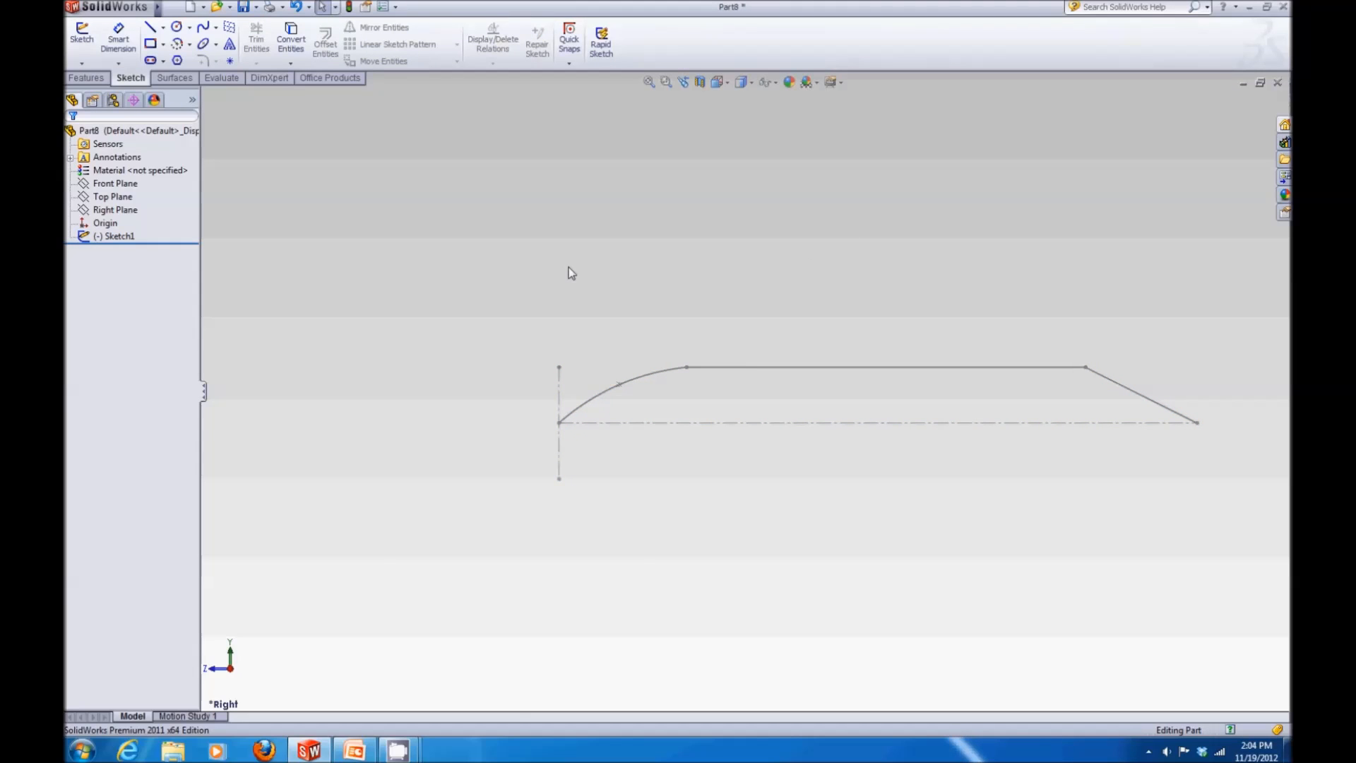
left_click(81, 36)
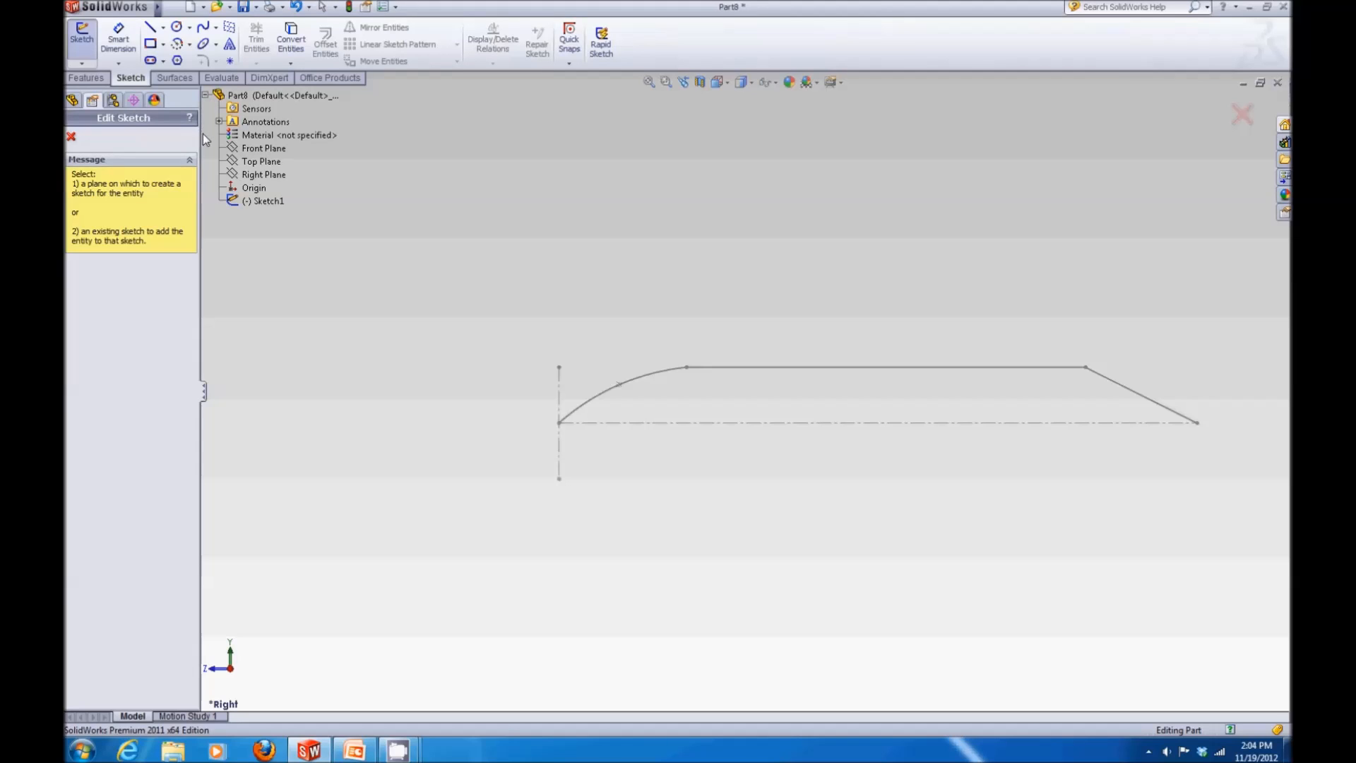
left_click(243, 175)
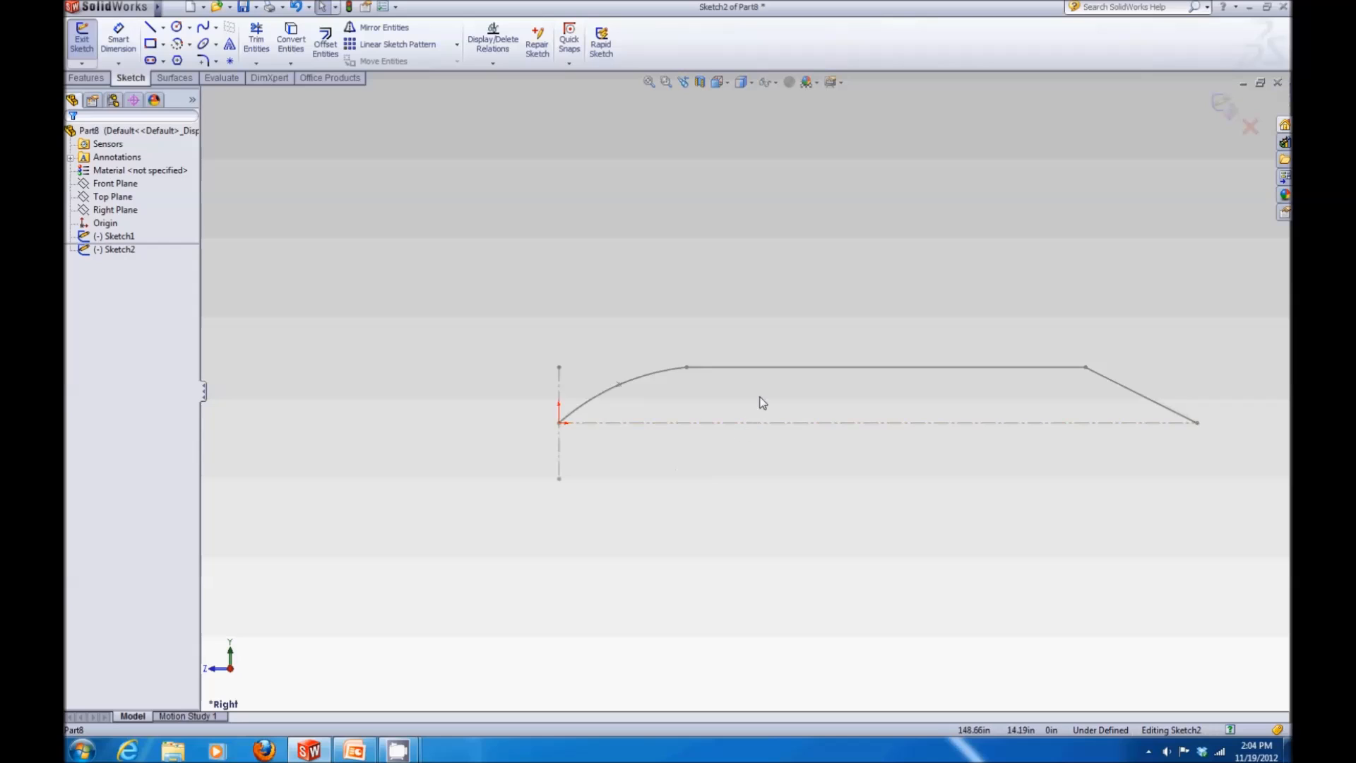
left_click(767, 370)
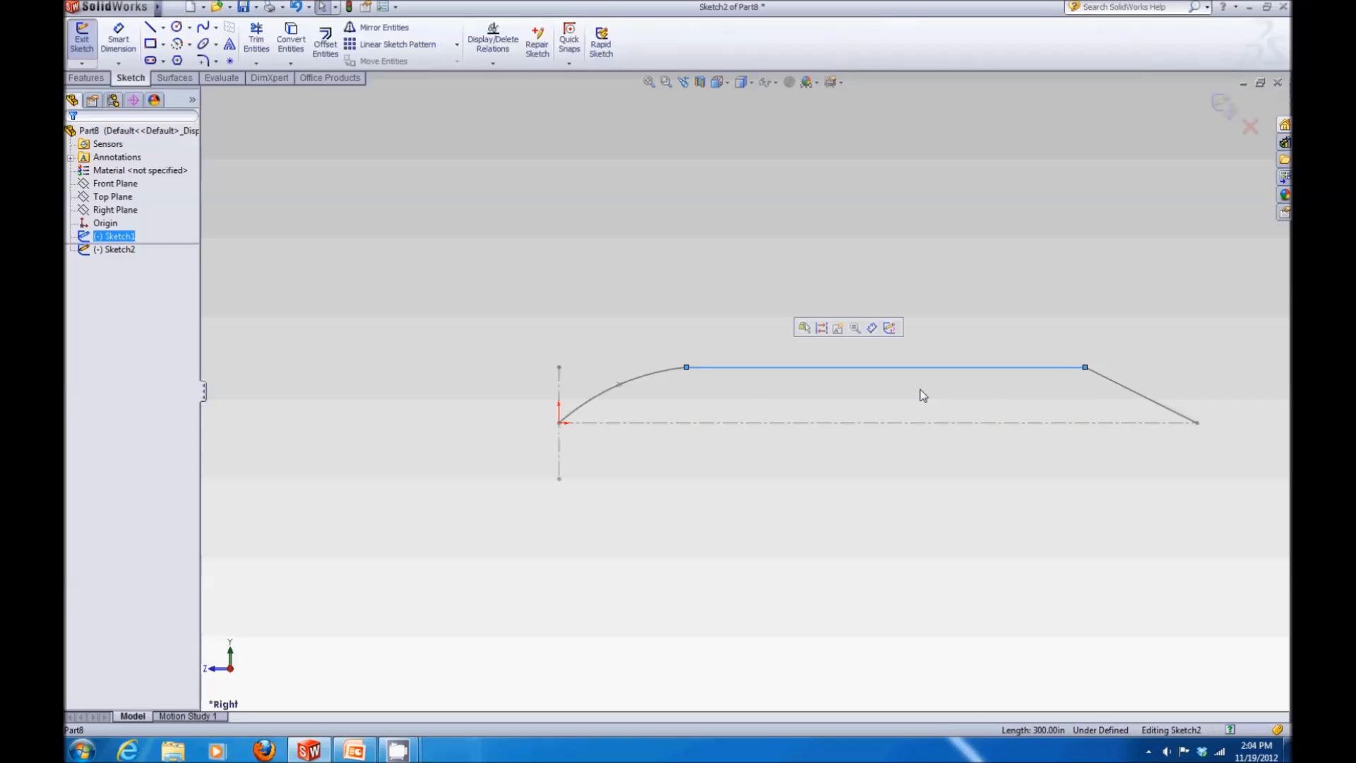
left_click(1110, 382, "ctrl")
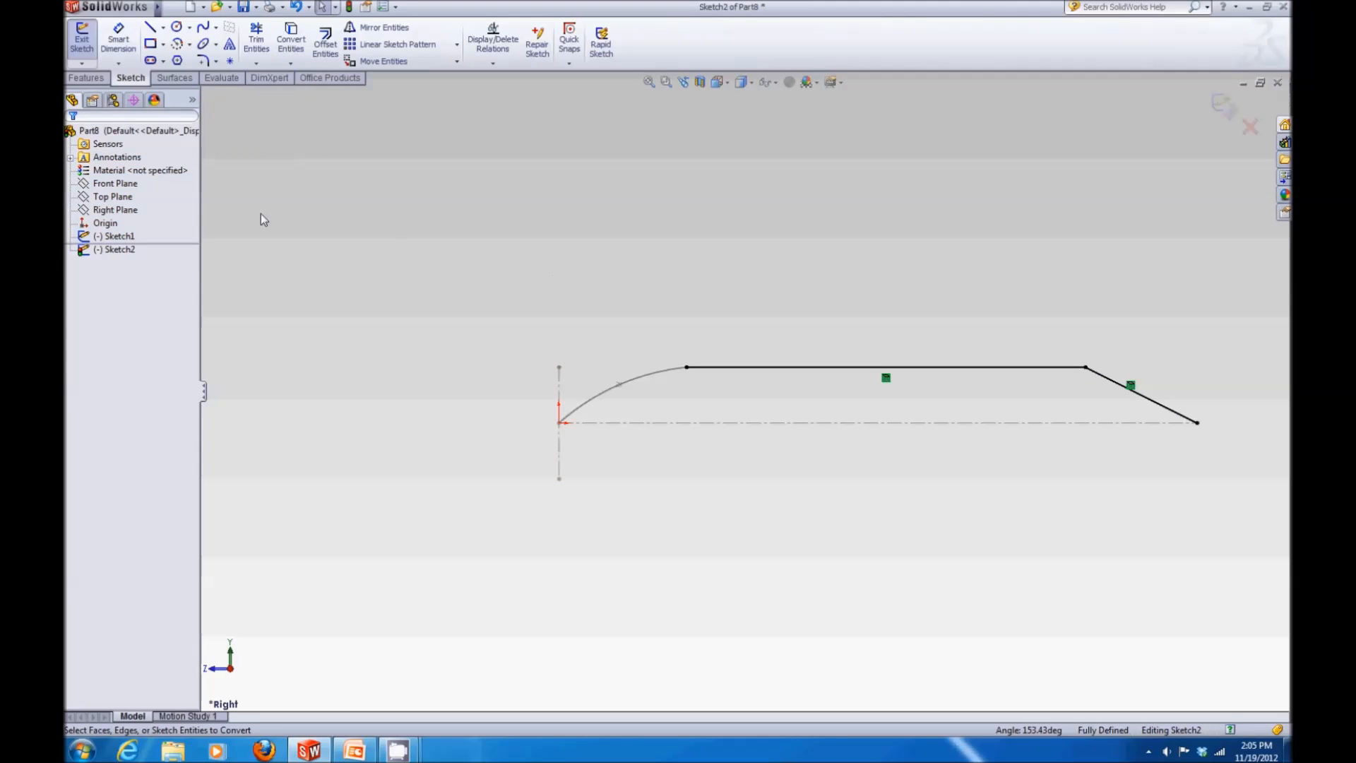
Draw a horizontal centerline from the origin to the far endpoint of the sloped line
left_click(162, 27)
left_click(187, 42)
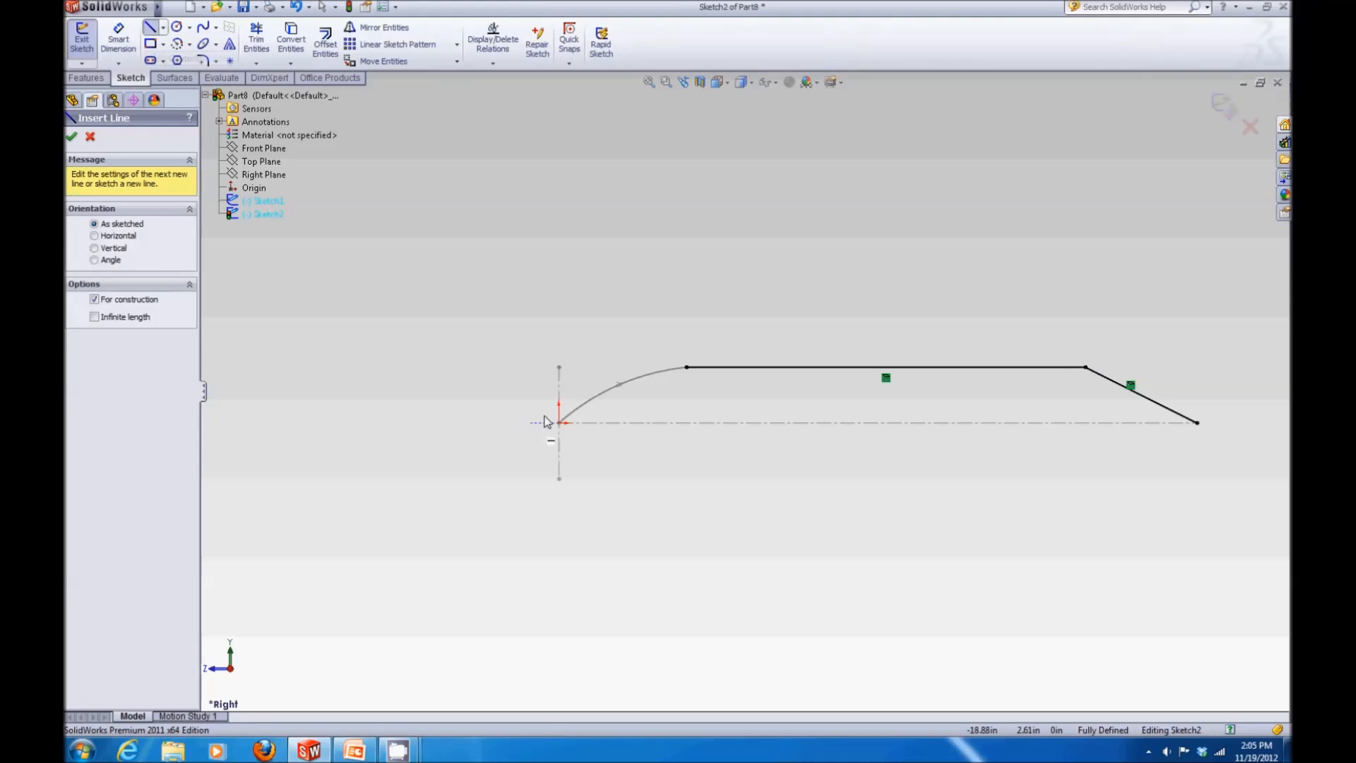
left_click(559, 422)
left_click(1197, 422)
key("Escape")
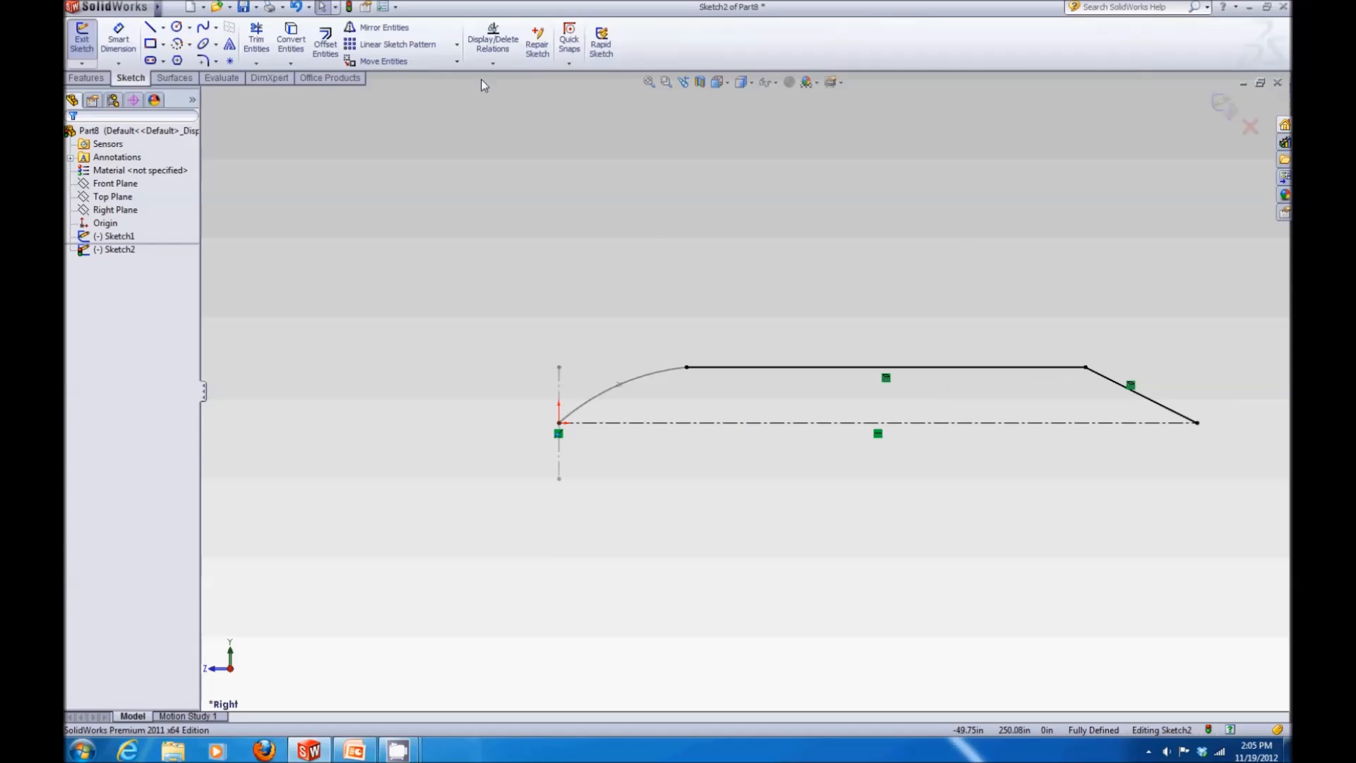
Mirror the upper horizontal line and the sloped line about the horizontal centerline, keeping the originals
left_click(384, 27)
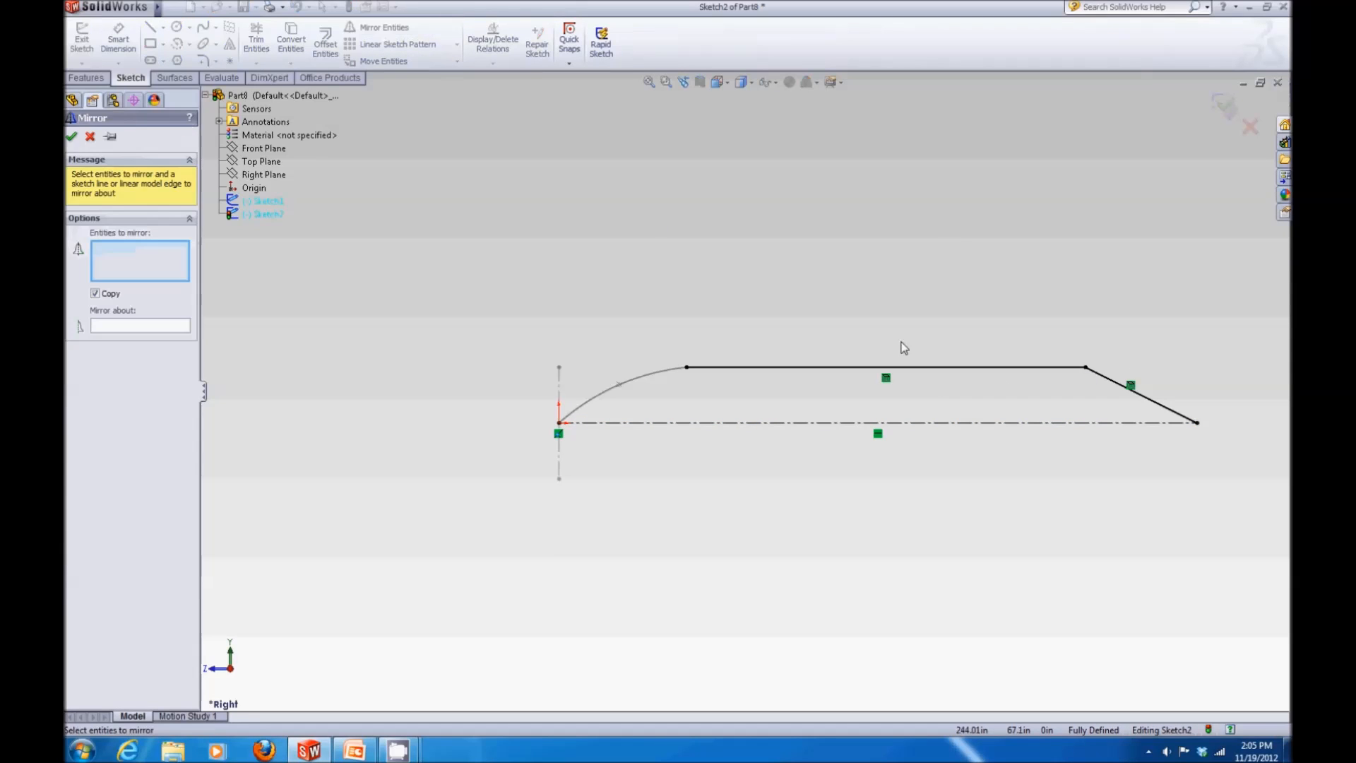
left_click(973, 367)
left_click(1105, 383)
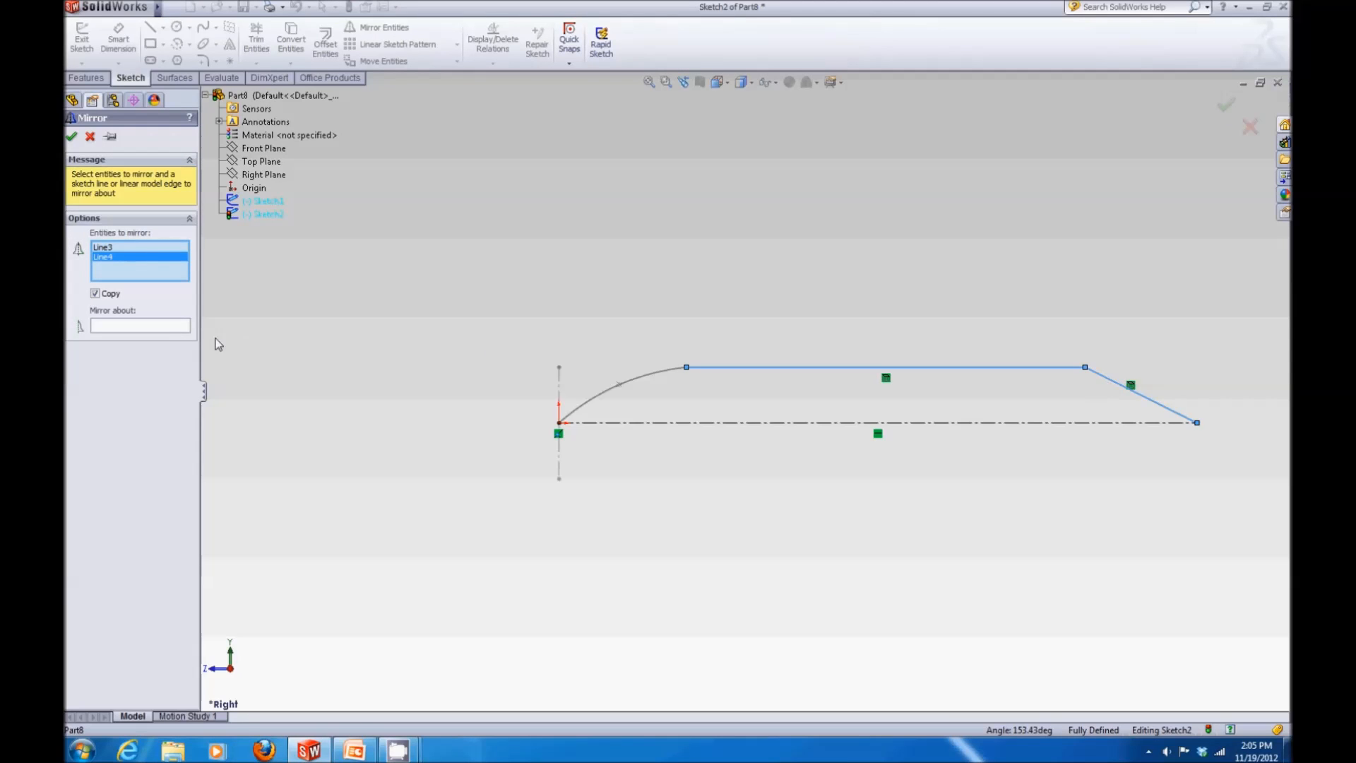
left_click(167, 326)
left_click(758, 427)
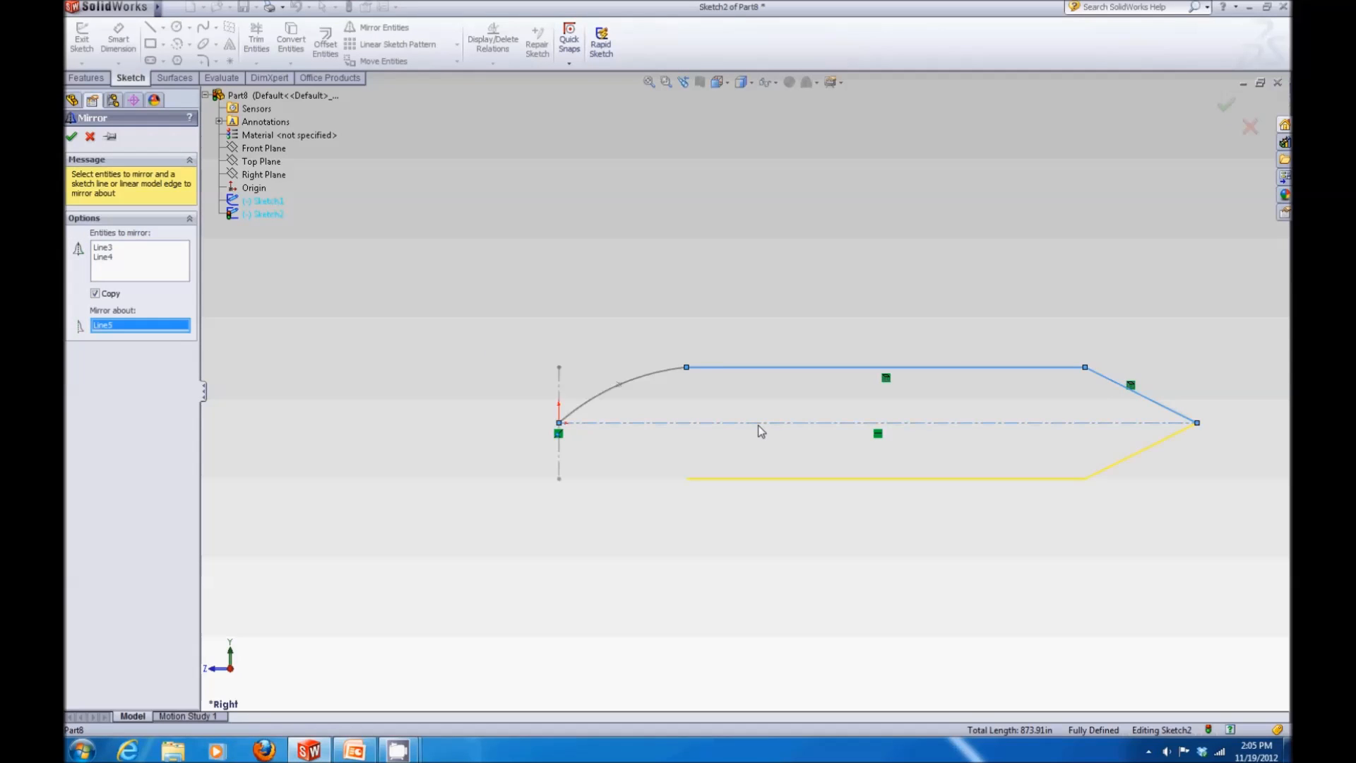
key("Return")
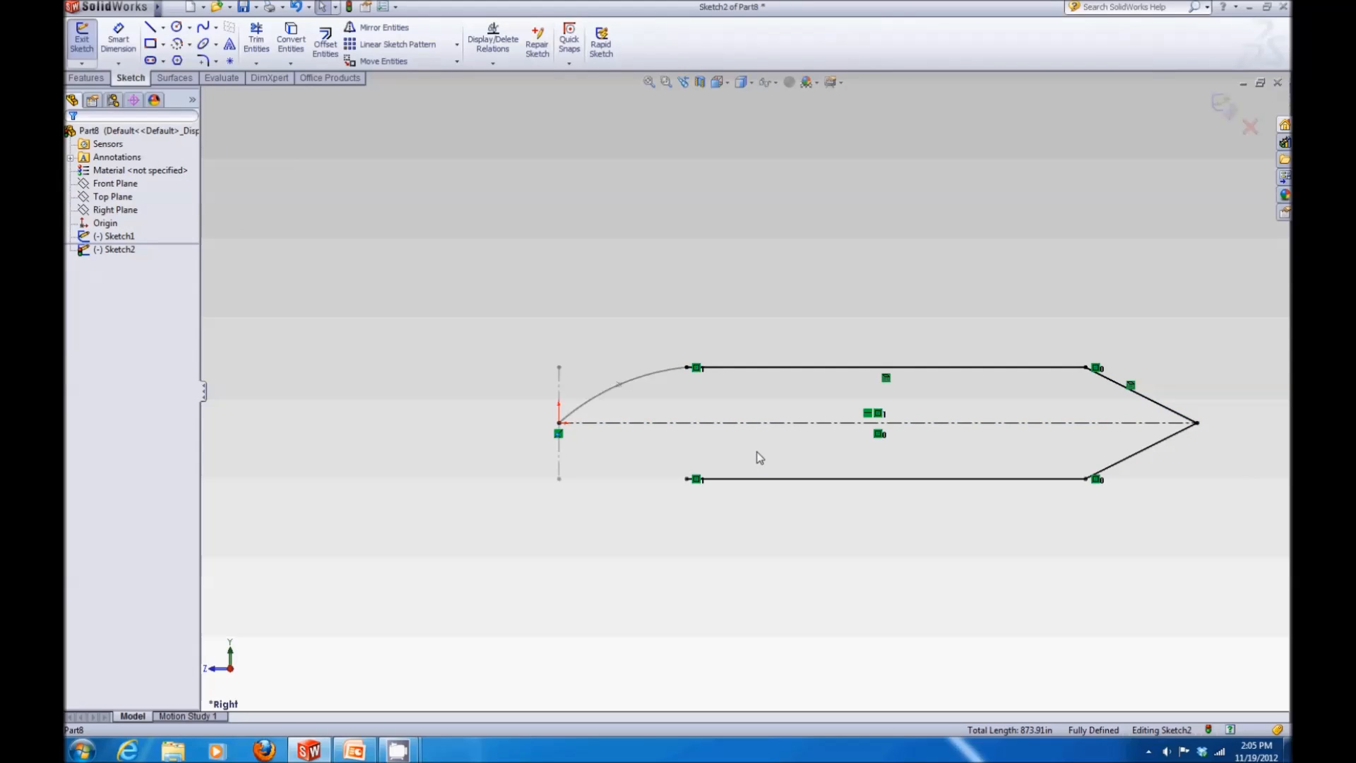
Turn the original upper horizontal line and sloped line into construction geometry
left_click(771, 370)
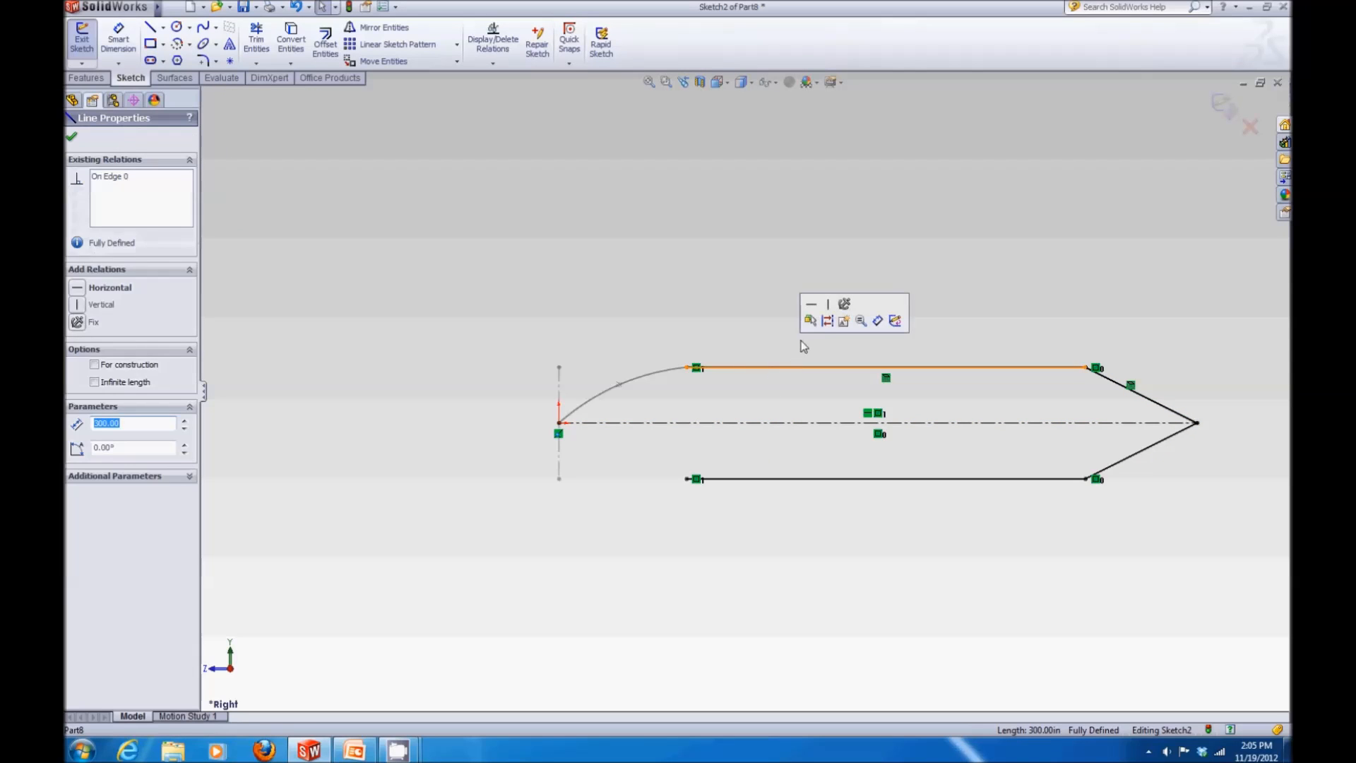
left_click(828, 321)
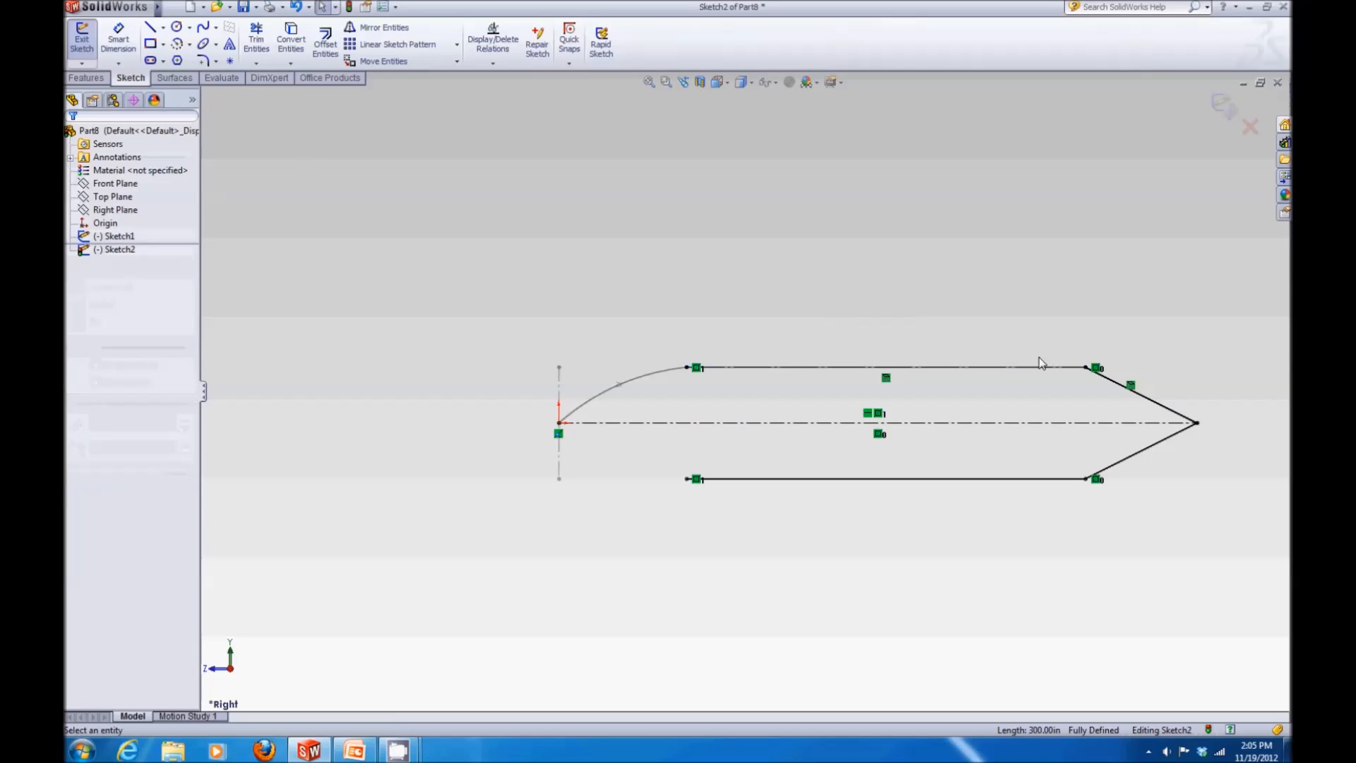
left_click(1123, 384)
left_click(982, 291)
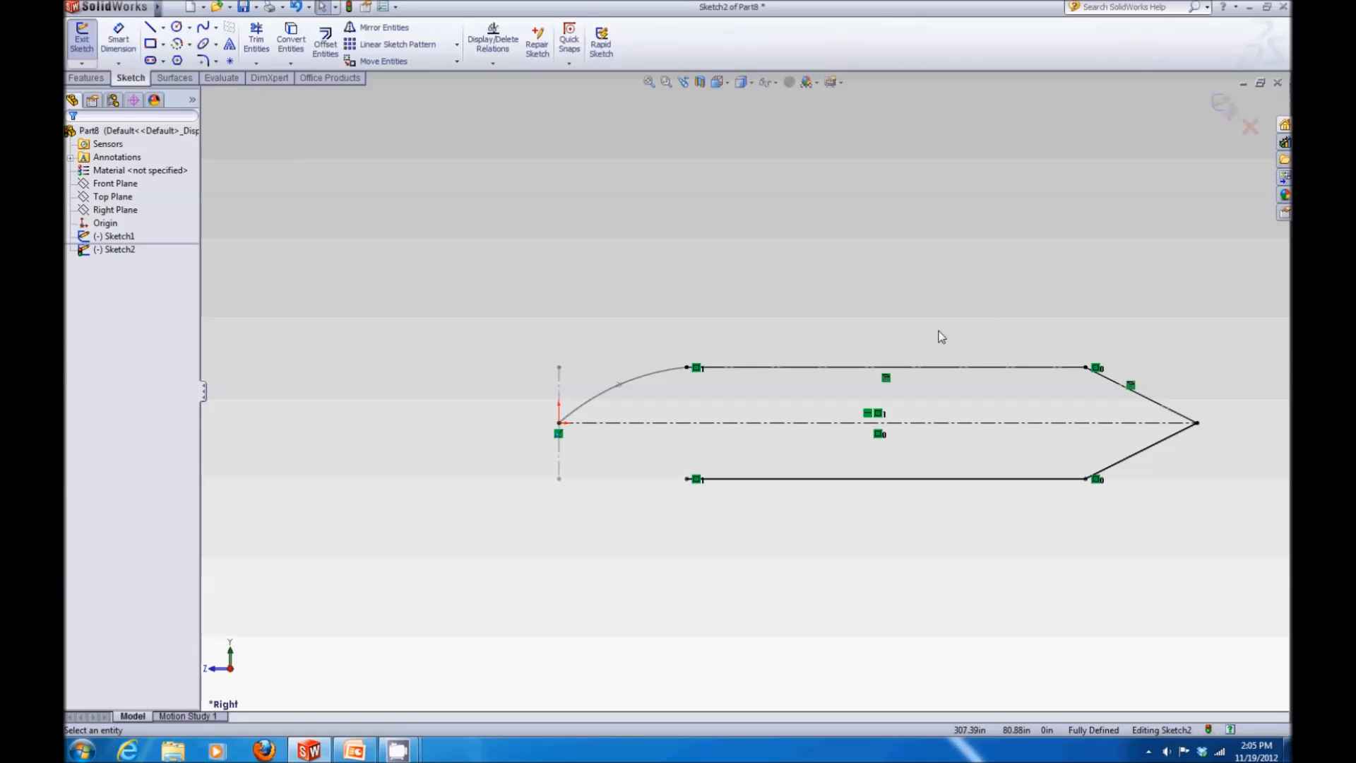
Draw a line from the origin to the near endpoint of the mirrored lower horizontal line
left_click(150, 27)
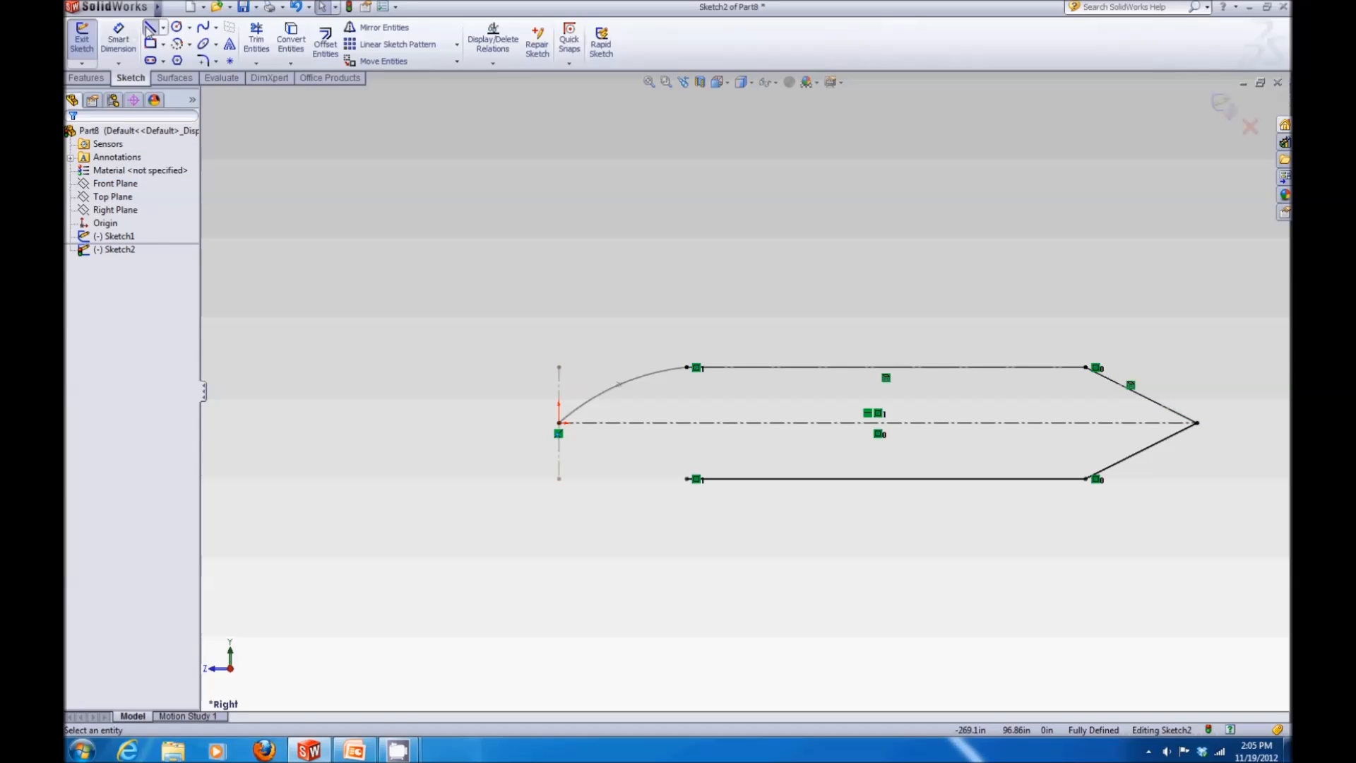
left_click(560, 423)
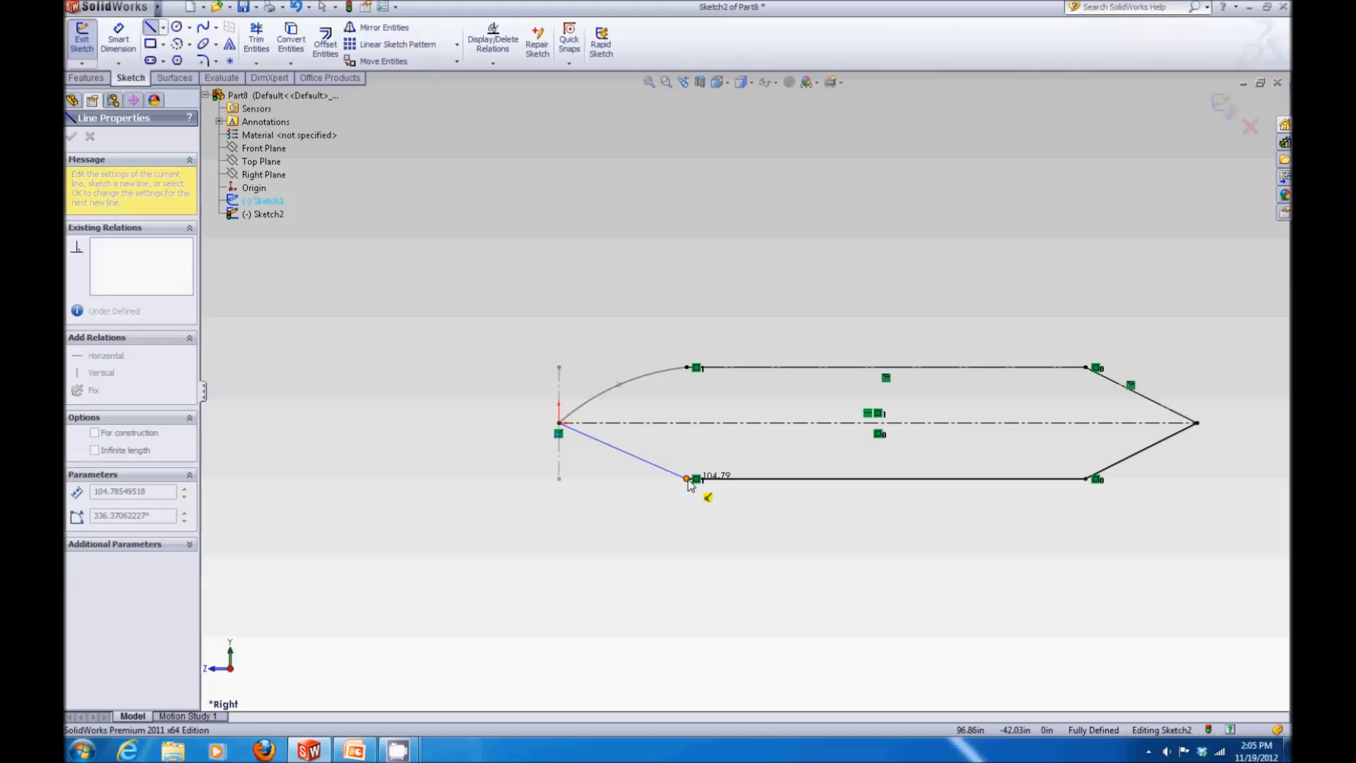
left_click(687, 479)
key("Escape")
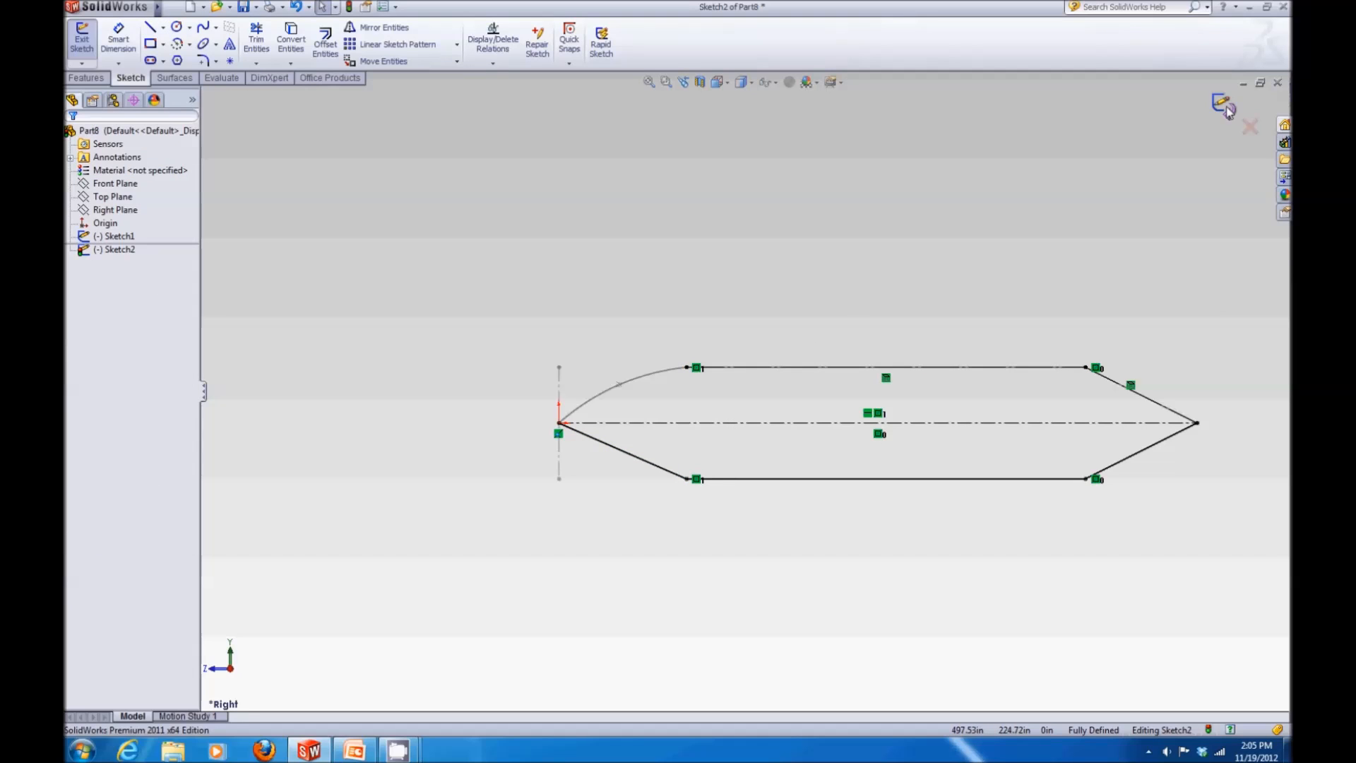
Close the lower profile sketch and start a new sketch on the Top Plane, viewed from the top
left_click(1225, 107)
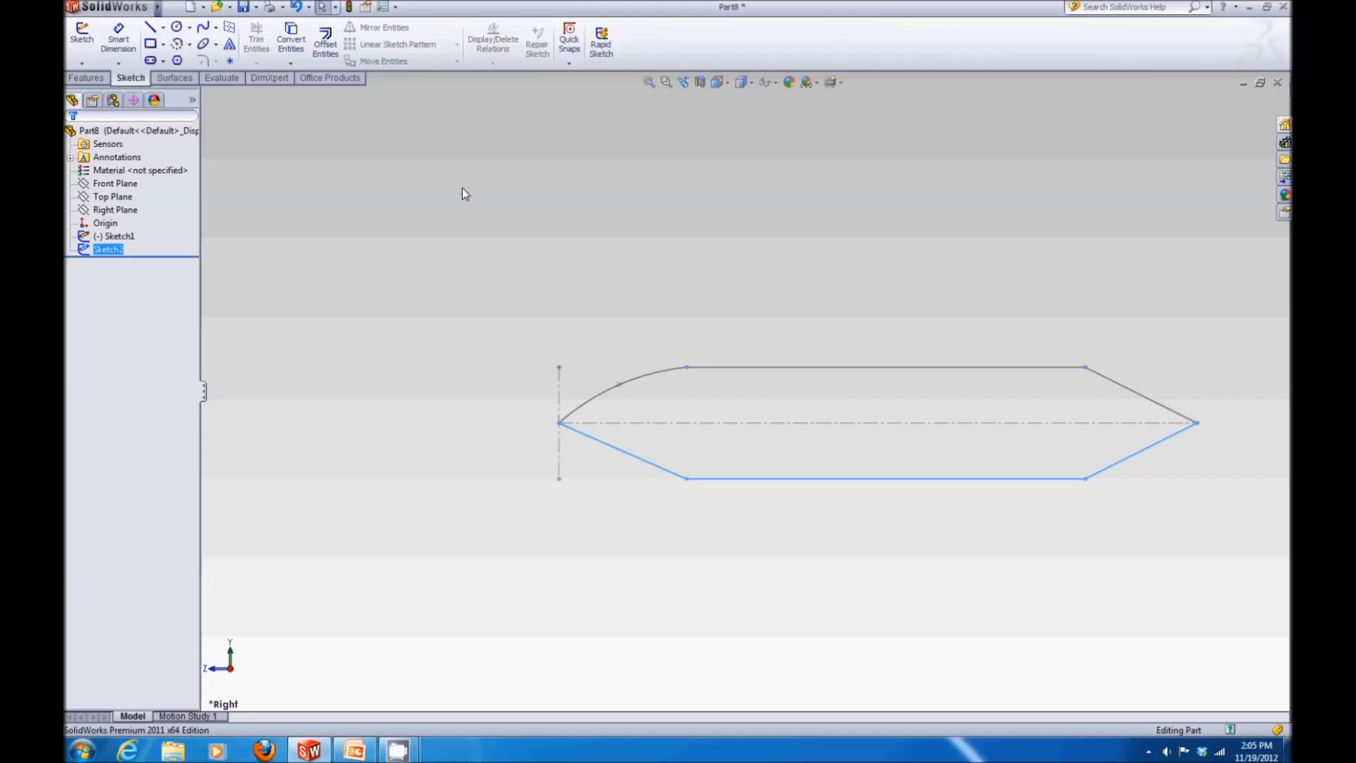
left_click(392, 191)
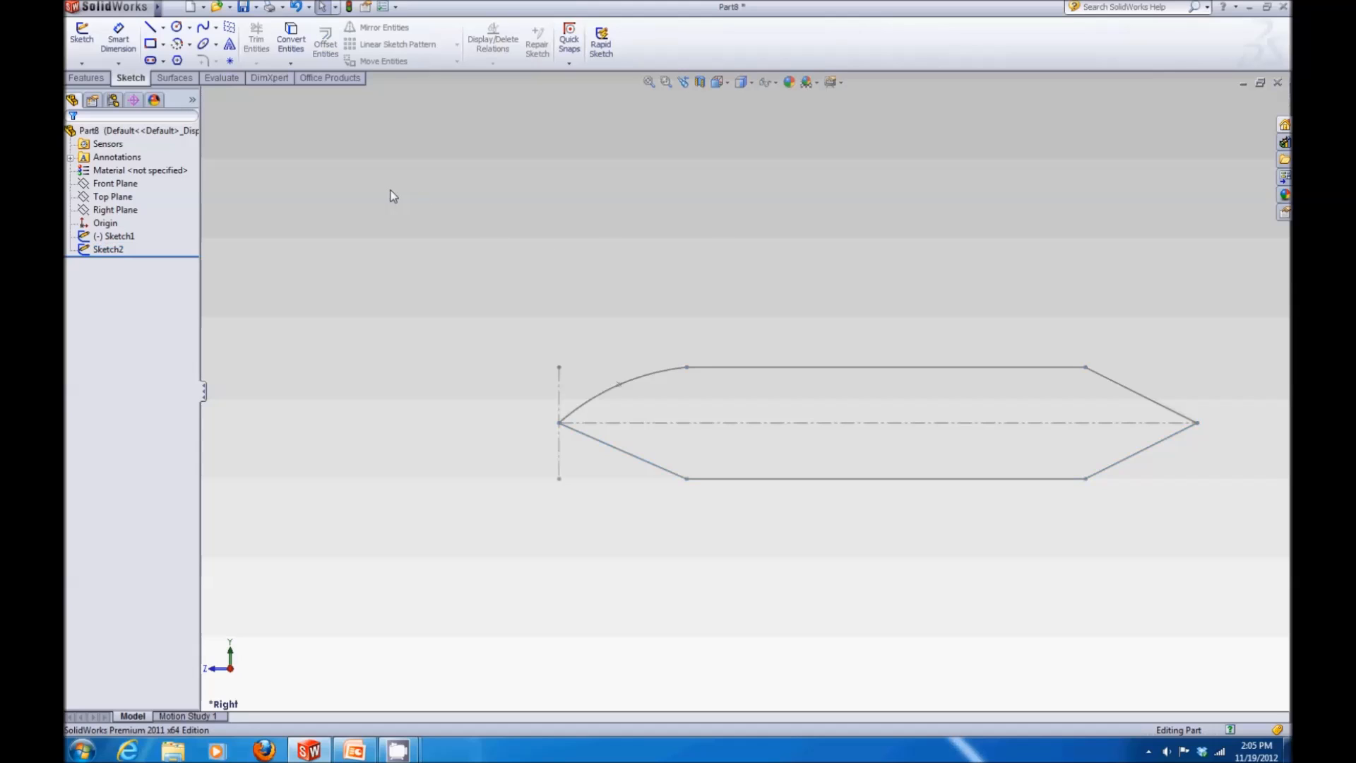
left_click(86, 77)
left_click(130, 78)
left_click(84, 39)
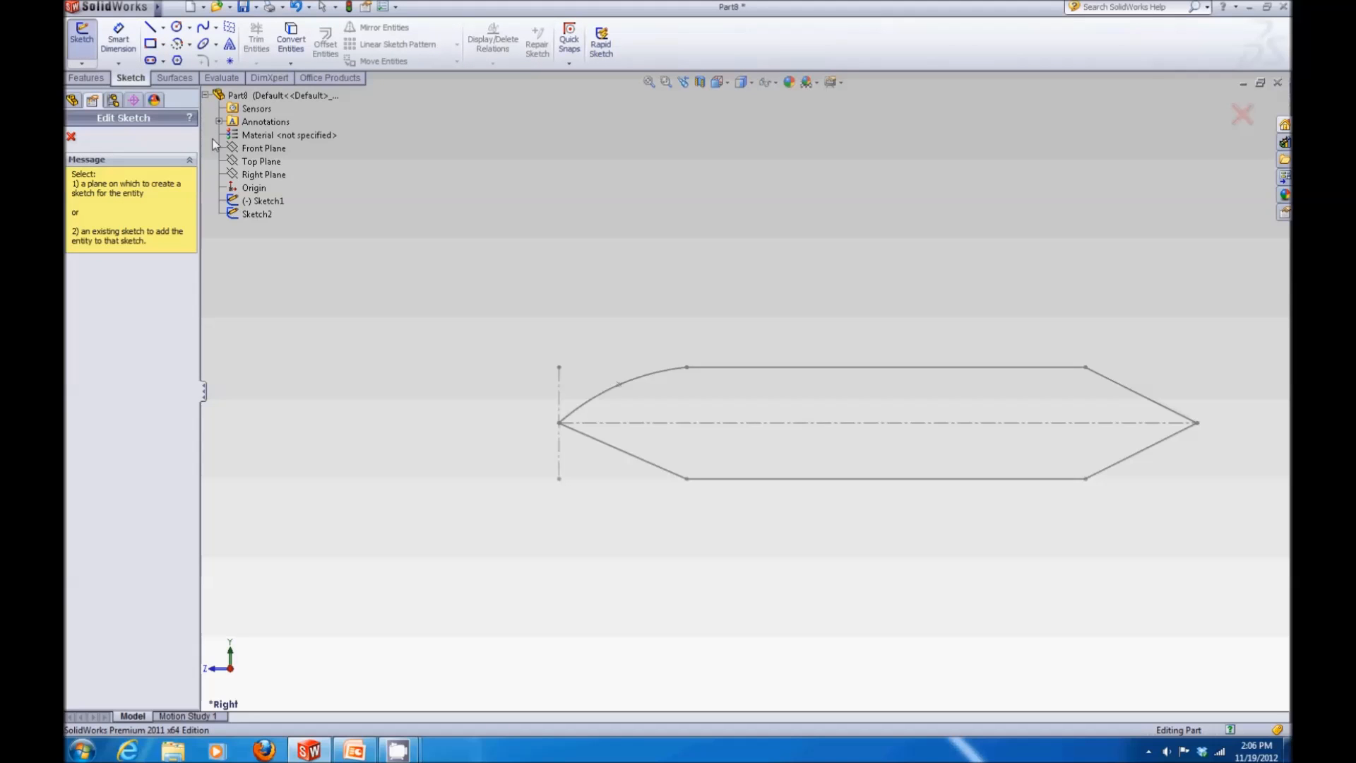
left_click(259, 161)
left_click(720, 82)
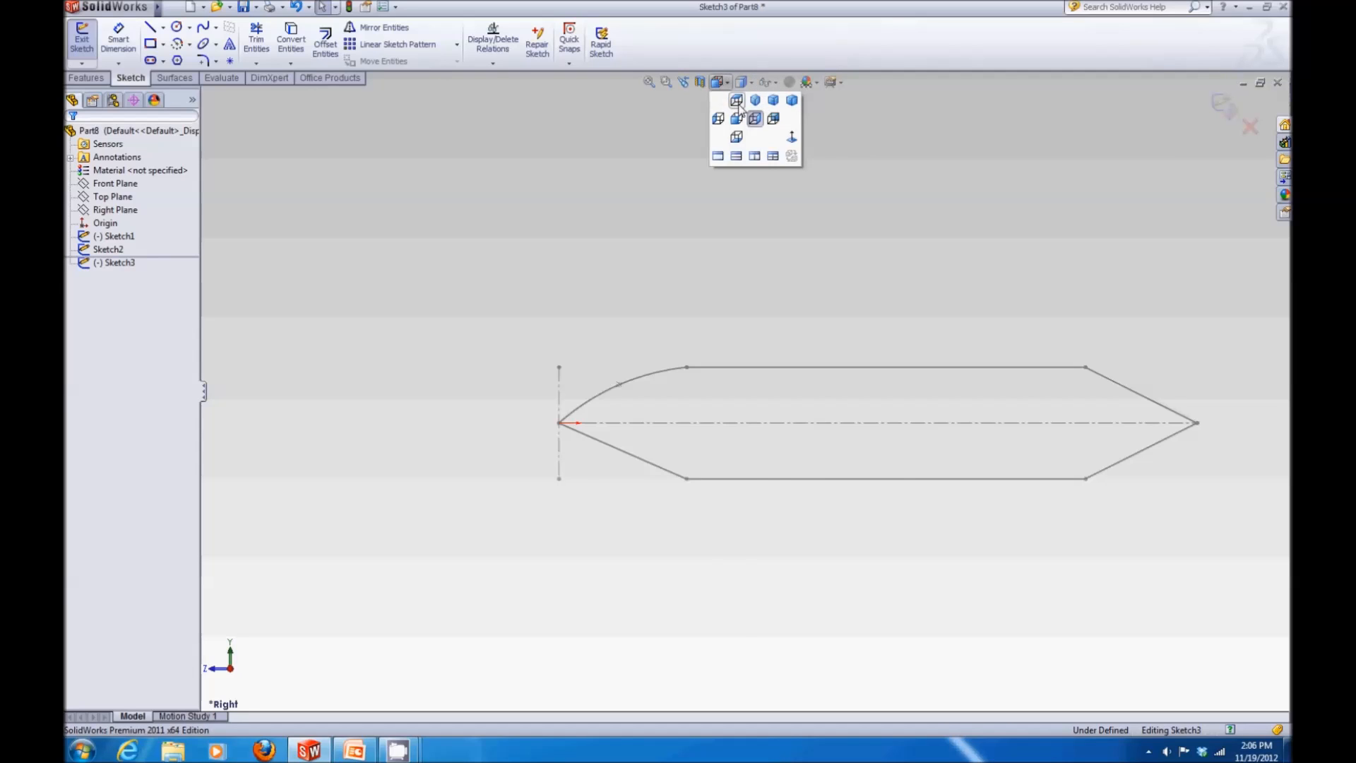
left_click(737, 100)
Draw two connected lines outward from the origin along the profile's length, the first about 113 in long
left_click(203, 27)
left_click(150, 27)
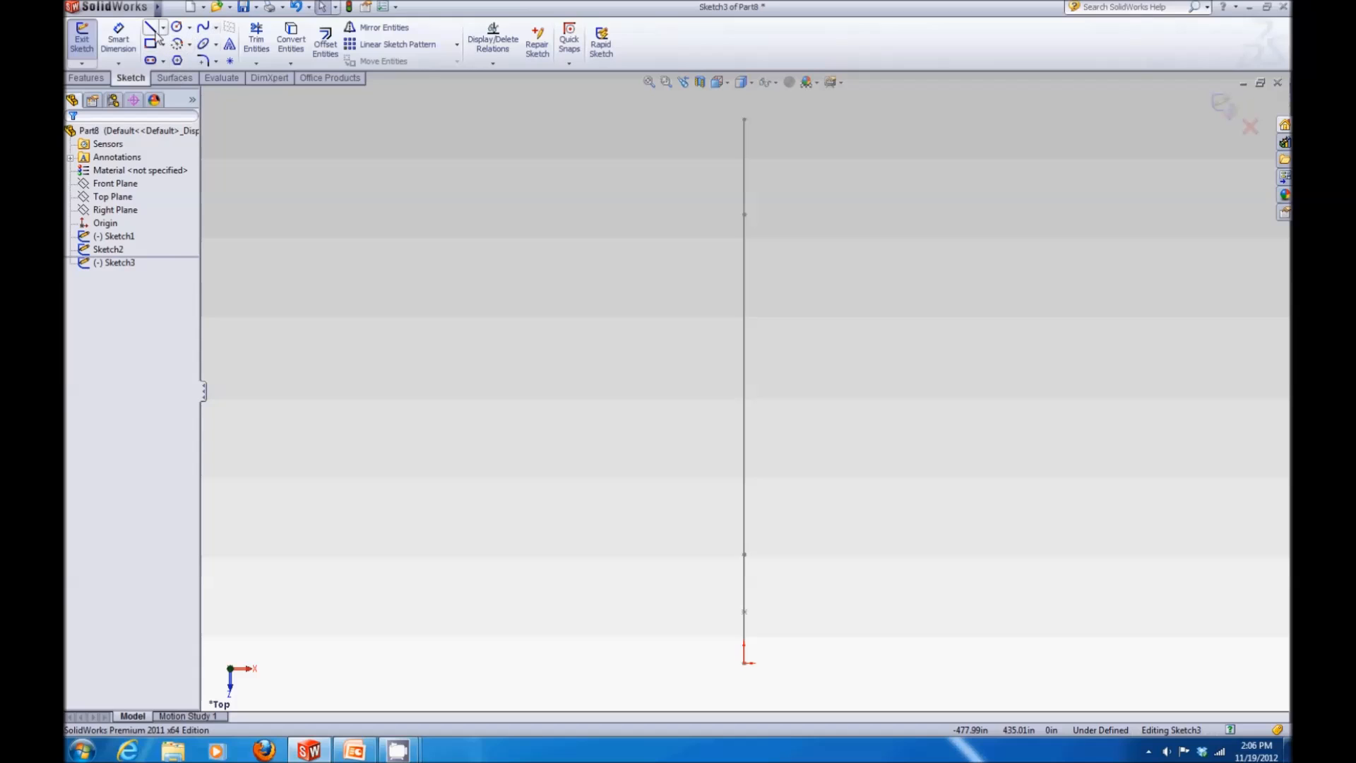
left_click(749, 664)
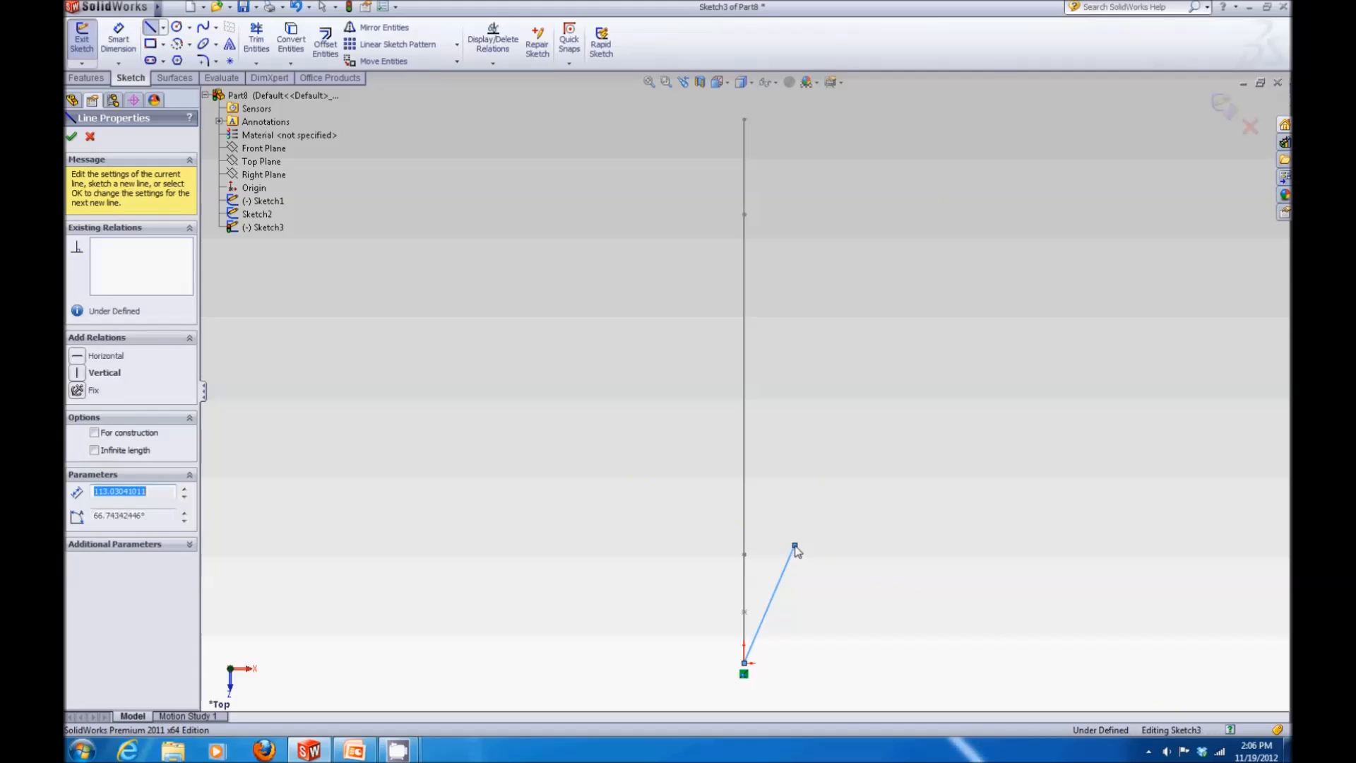
left_click(794, 546)
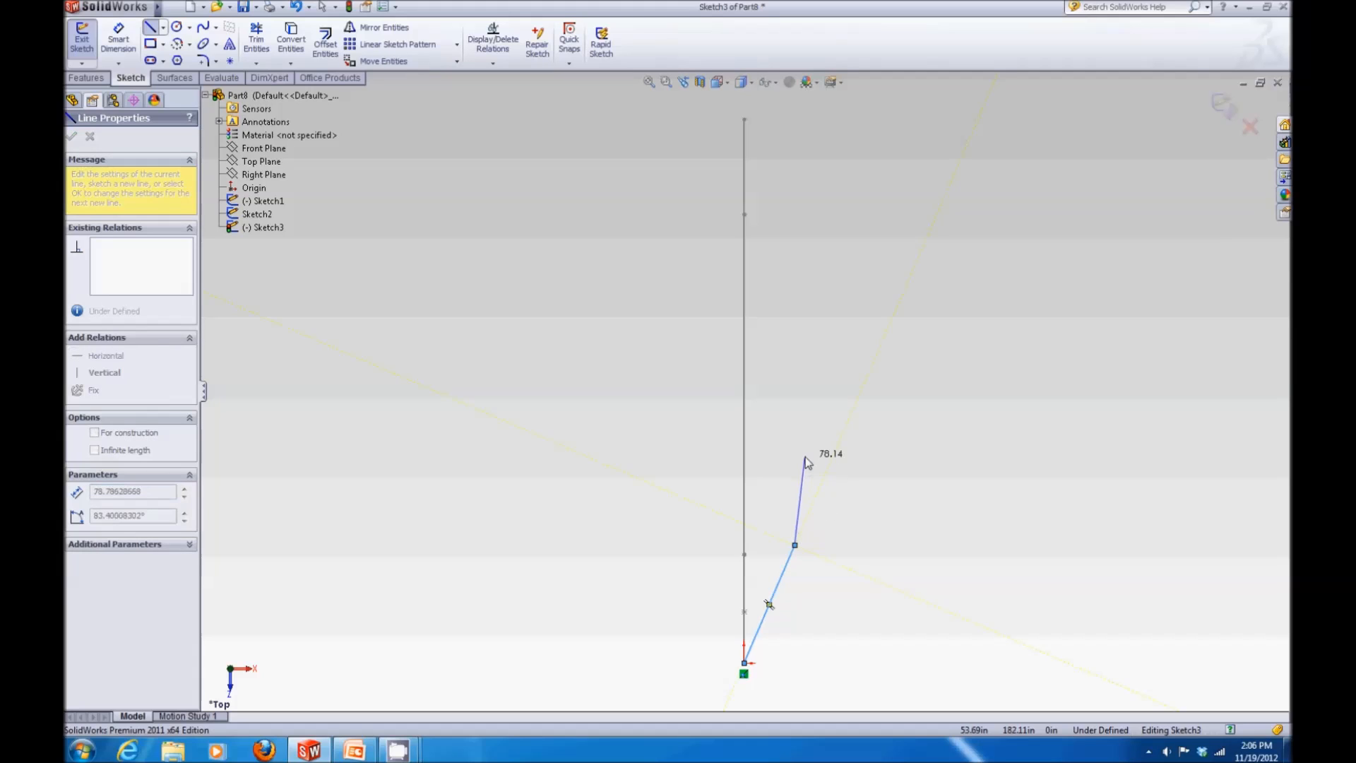
left_click(816, 404)
key("Escape")
Draw a spline from the second line's free end through two outward-bulging points to the far end of the side profile
left_click(203, 27)
left_click(817, 405)
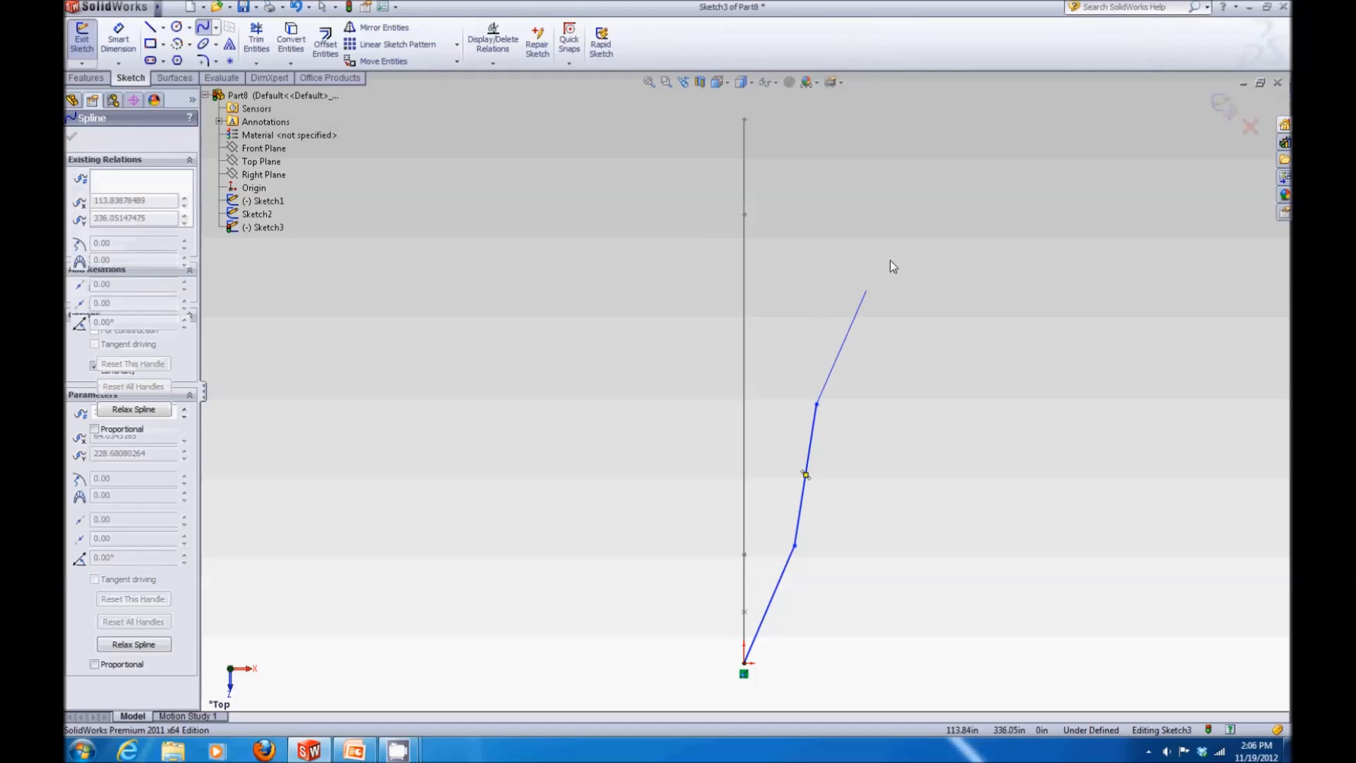
left_click(871, 255)
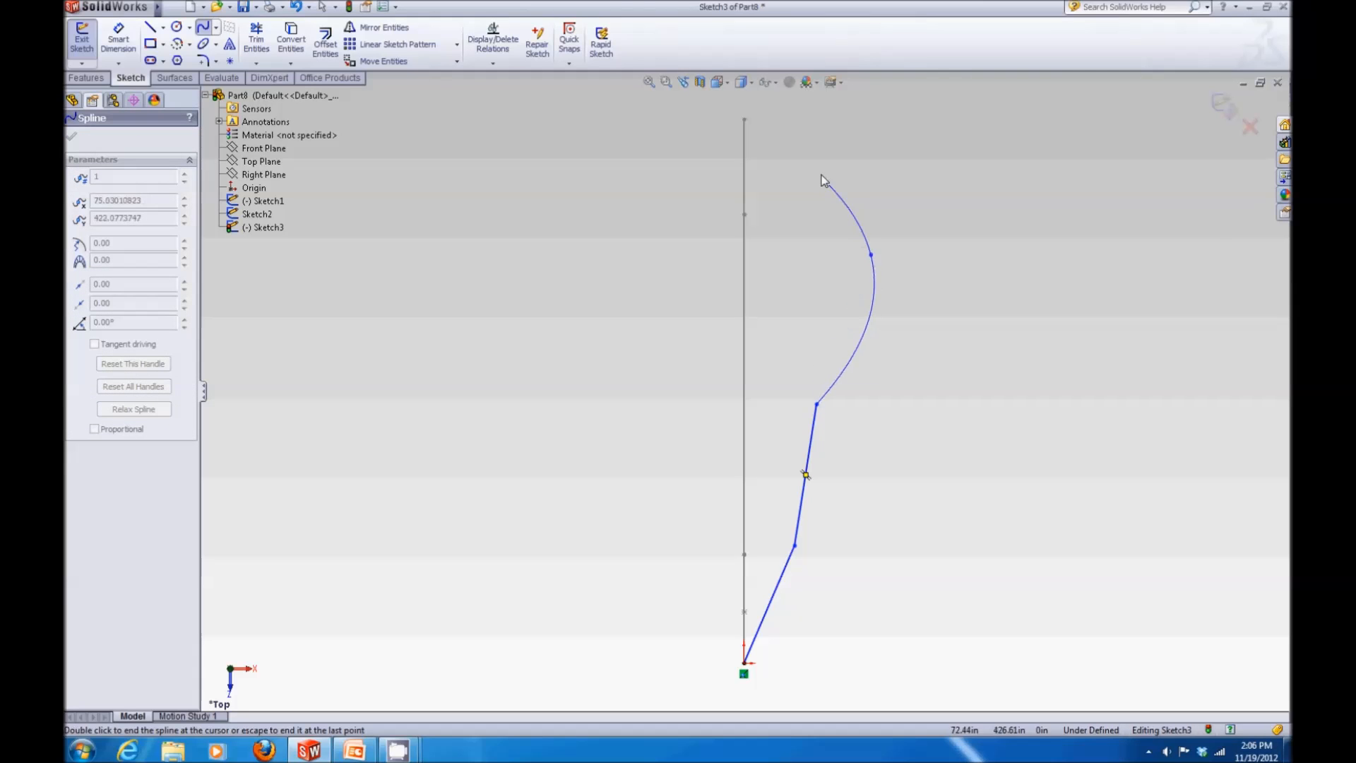
left_click(786, 164)
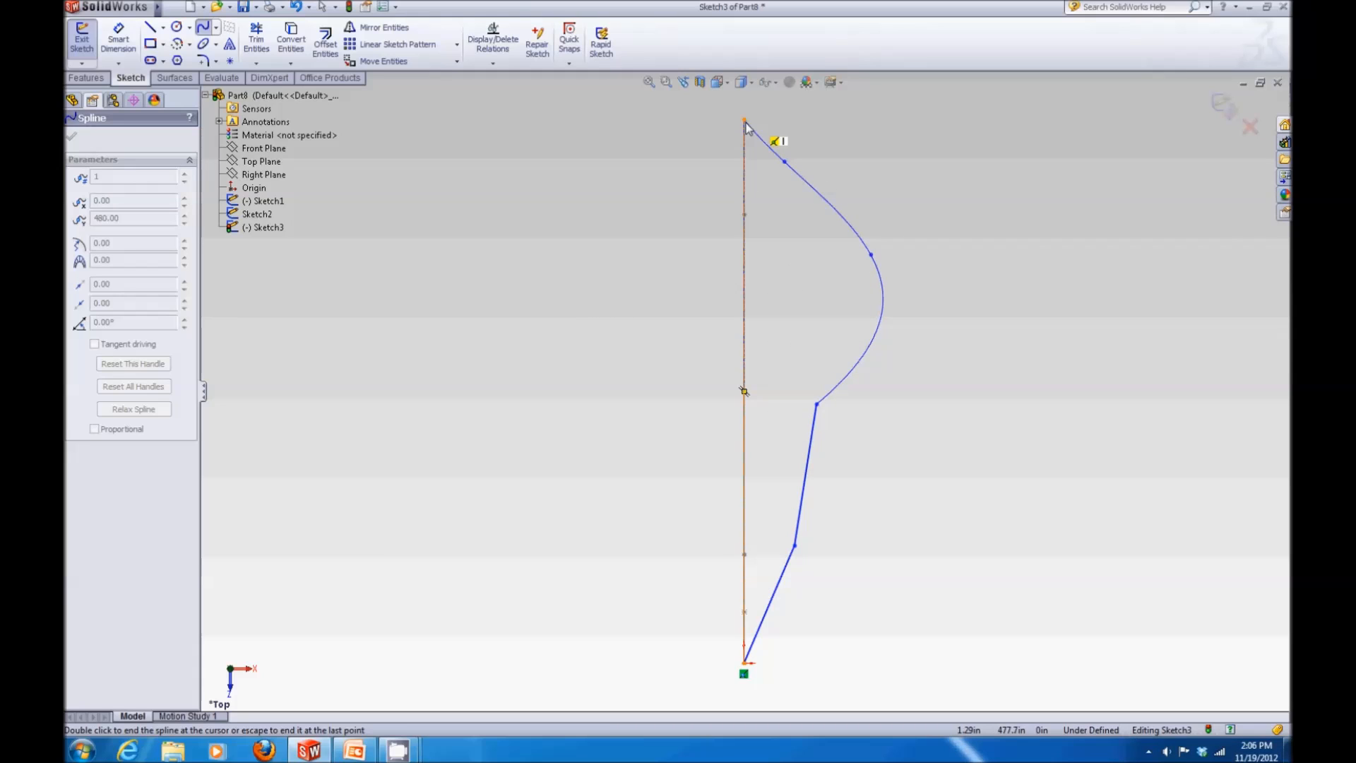
double_click(745, 122)
key("Escape")
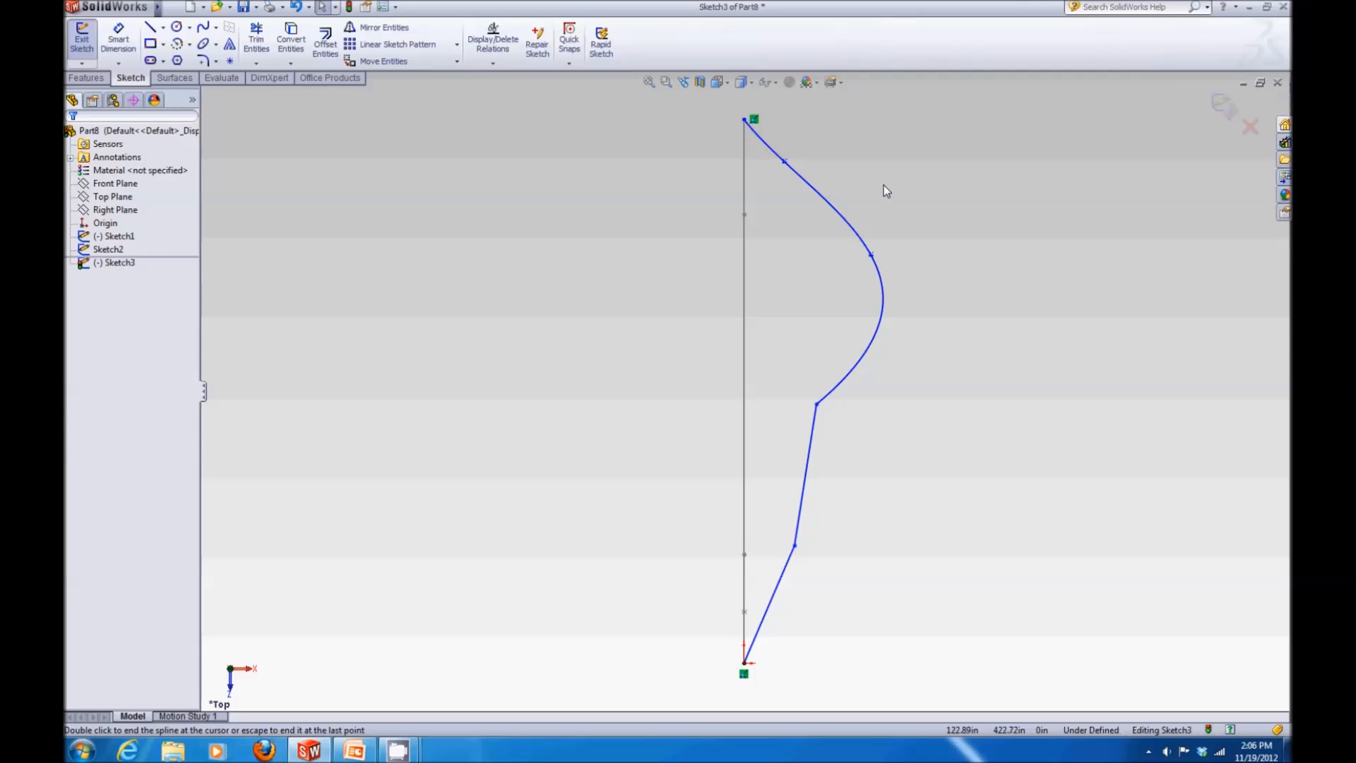
Add a Horizontal relation between the joint of the two lines and the upper profile's curve-to-line point, and close the sketch
middle_click_drag(923, 563, 863, 536)
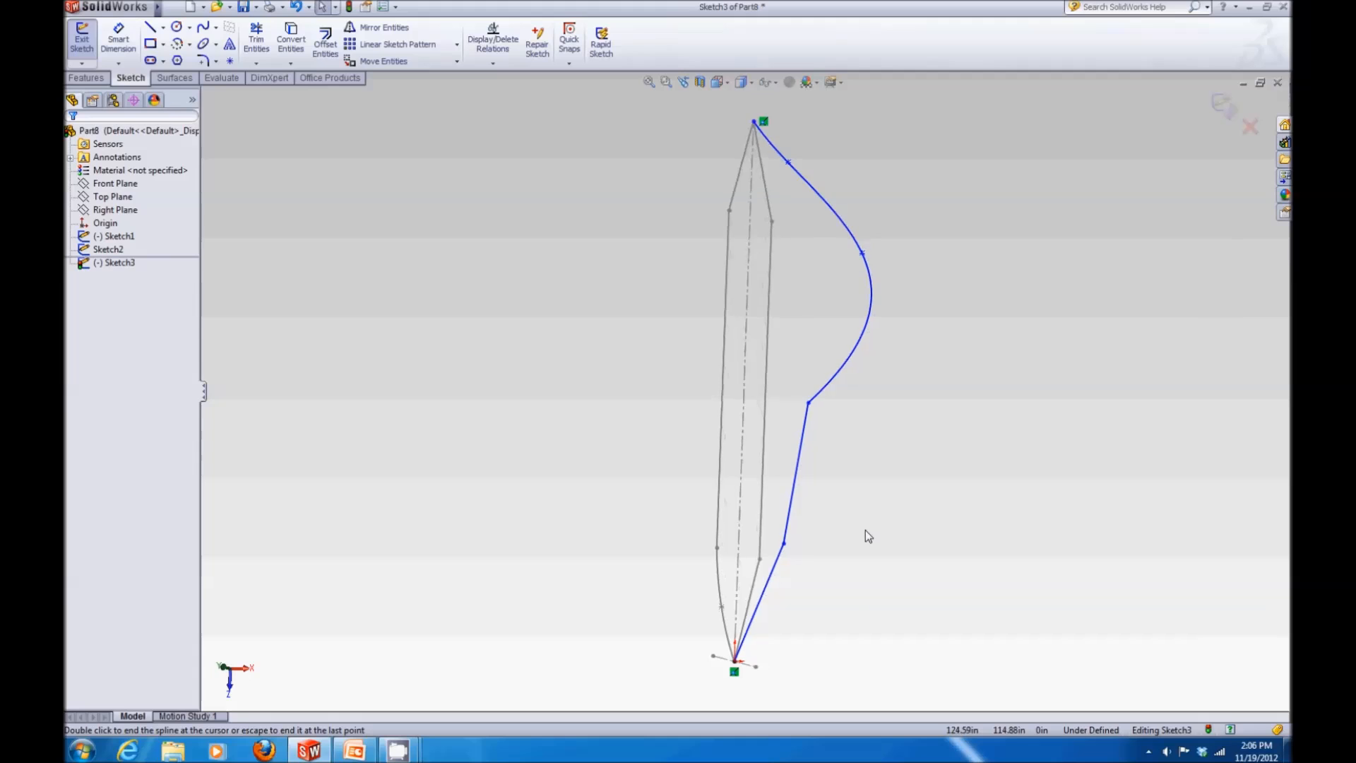
left_click(784, 544)
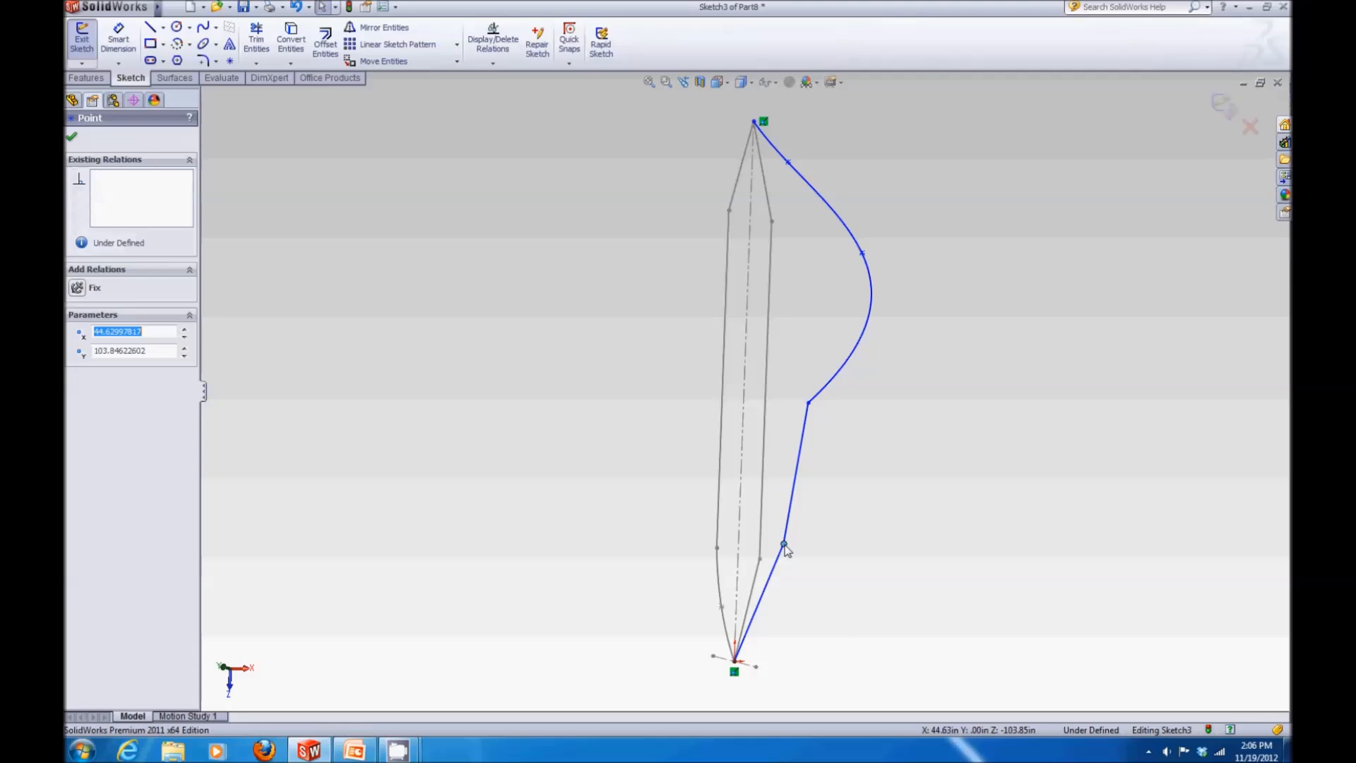
left_click(717, 549, "ctrl")
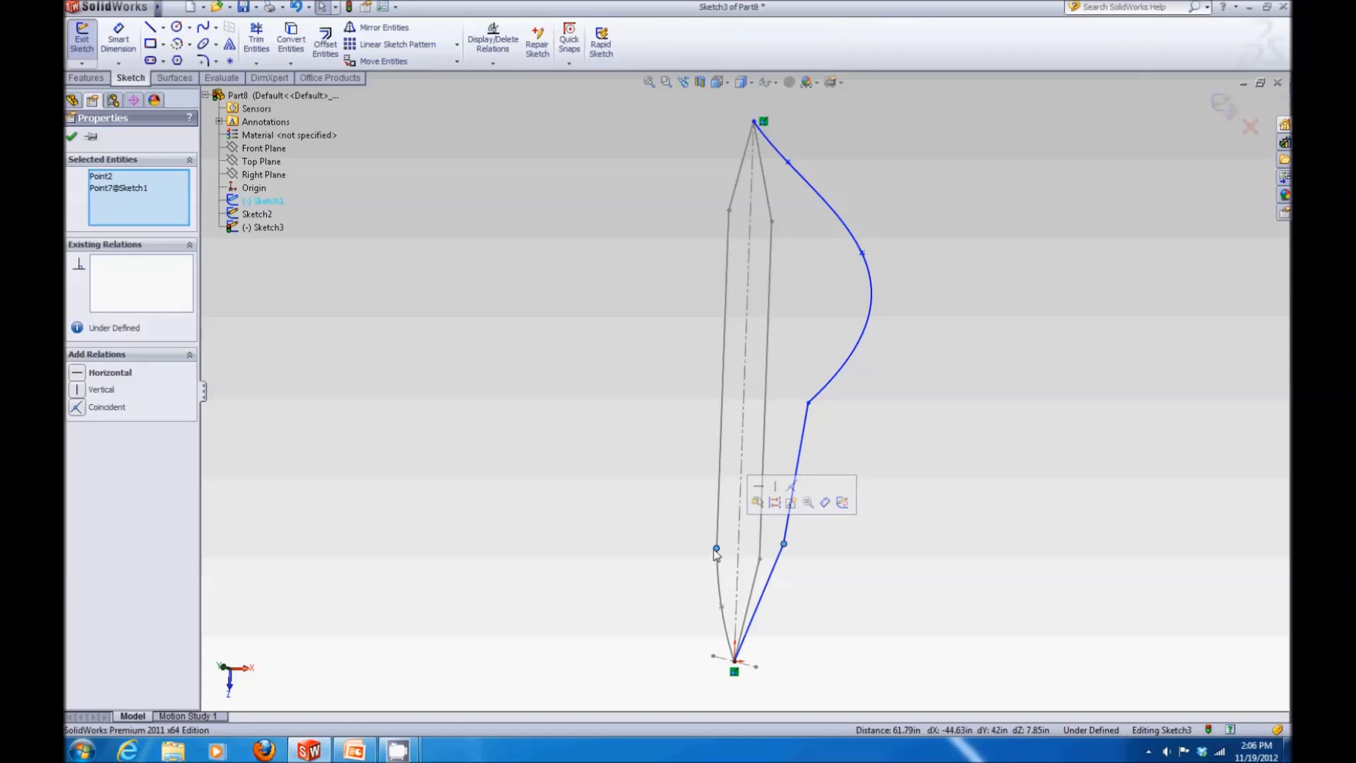
left_click(77, 375)
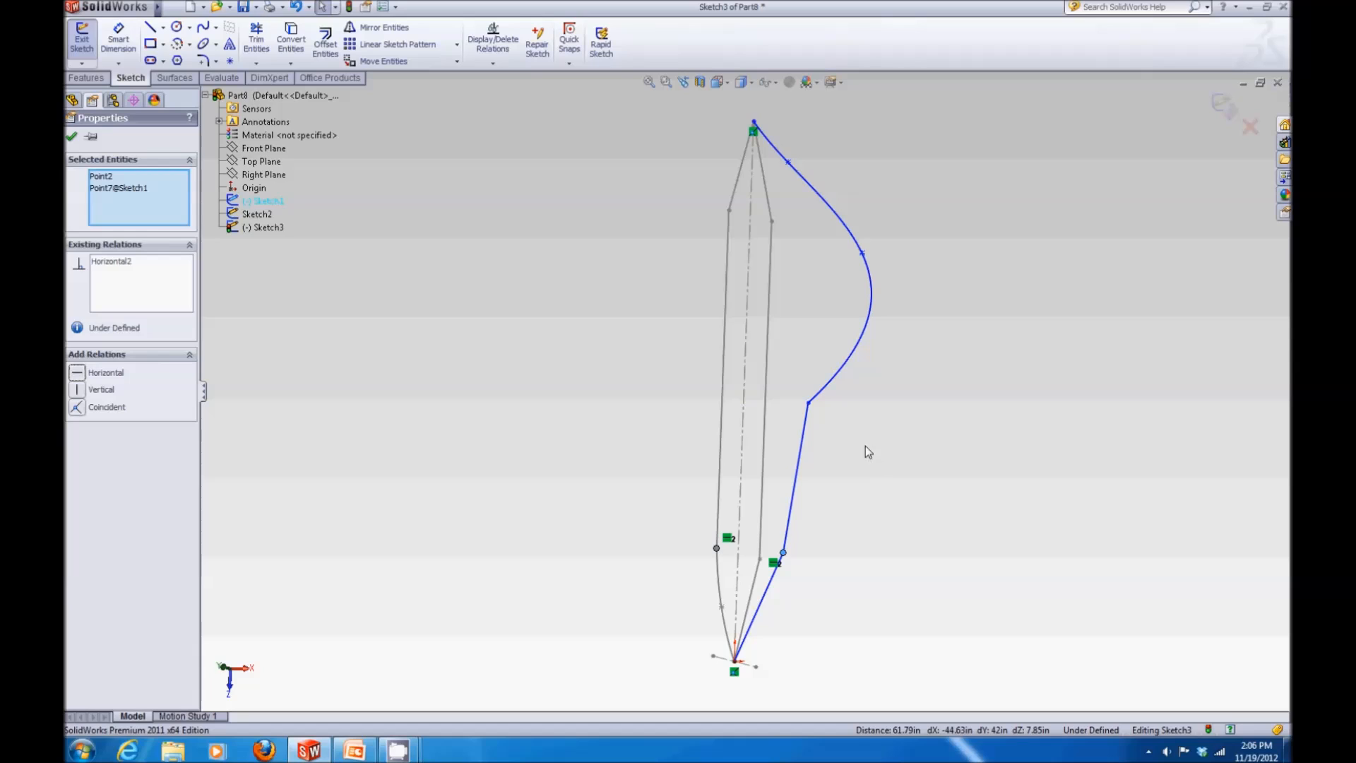
left_click(72, 138)
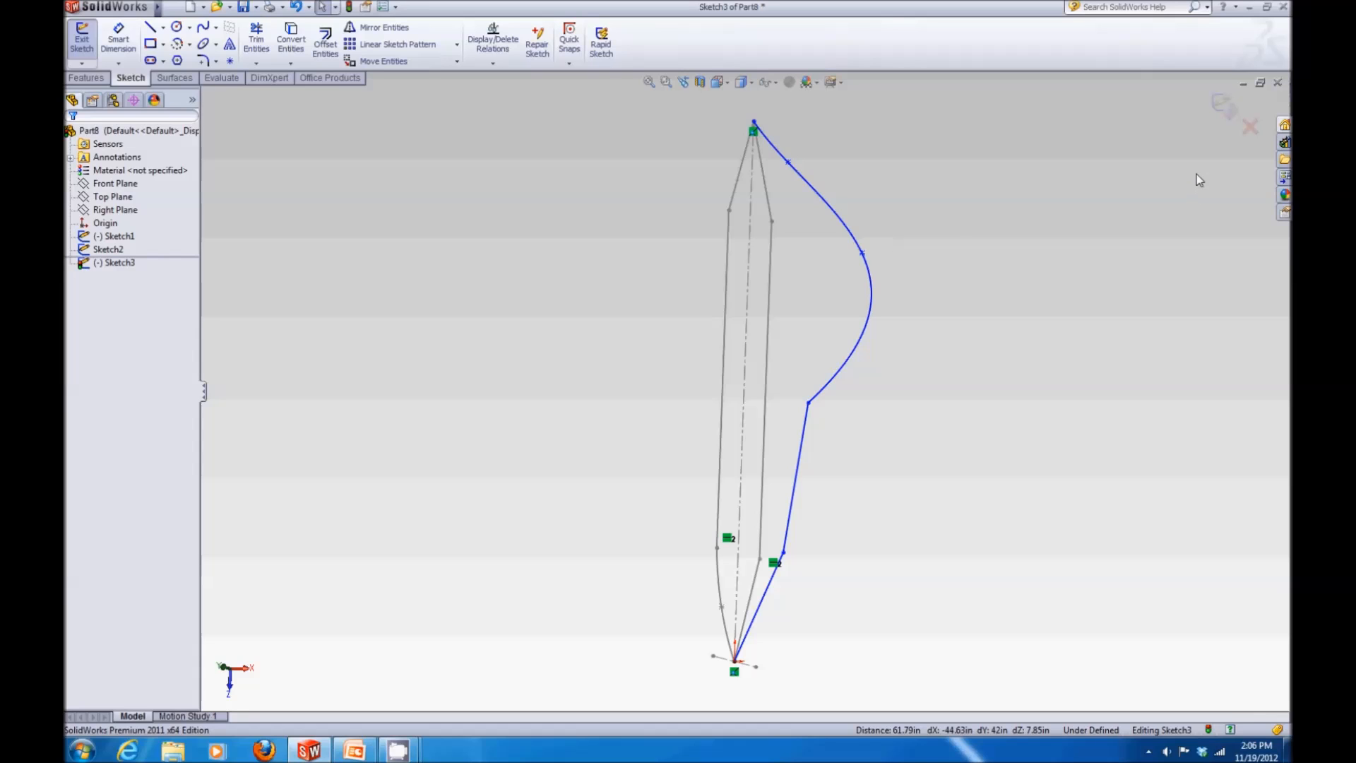
left_click(1224, 117)
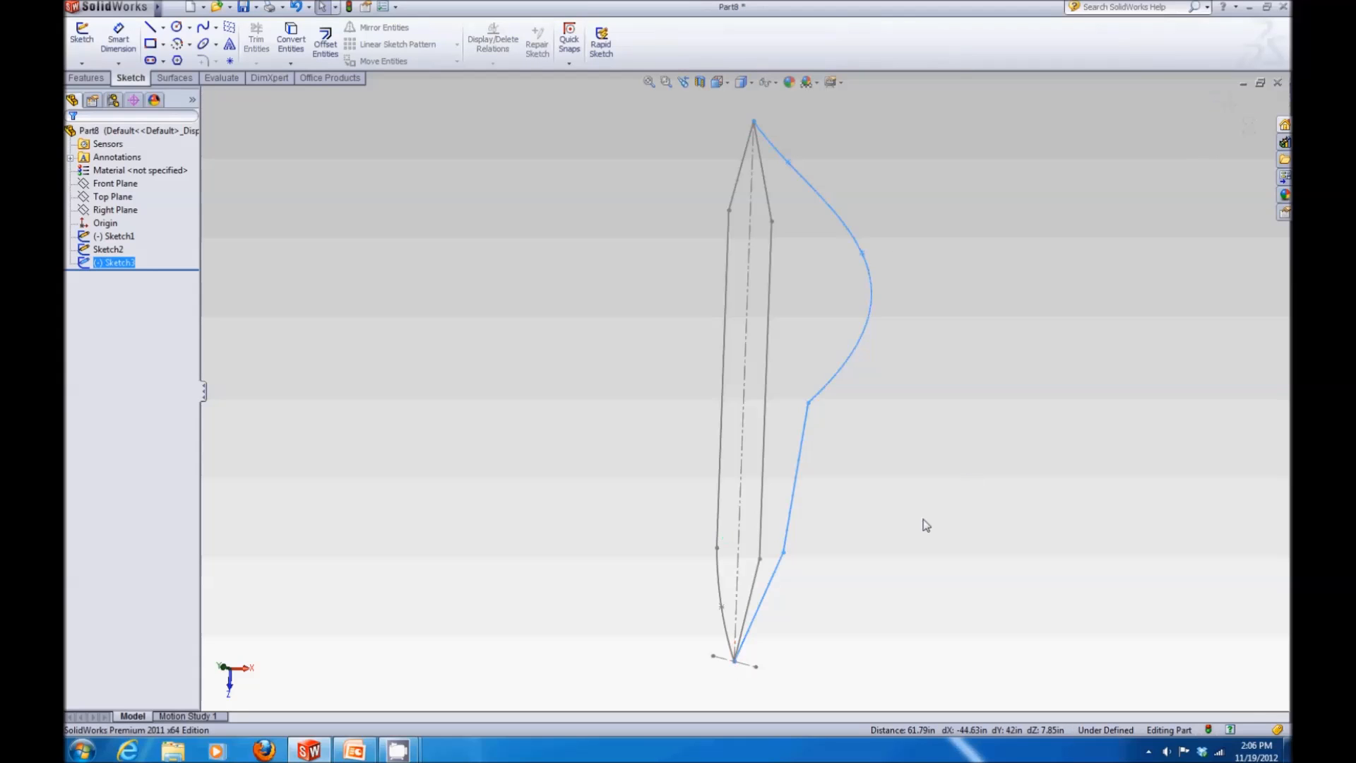
mouse_move(872, 590)
middle_mouse_down()
mouse_move(881, 454)
mouse_move(836, 353)
mouse_move(796, 501)
mouse_move(836, 596)
mouse_move(779, 392)
mouse_move(721, 327)
mouse_move(732, 390)
mouse_move(920, 390)
mouse_move(853, 350)
mouse_move(909, 437)
mouse_move(904, 412)
middle_mouse_up()
left_click(938, 414)
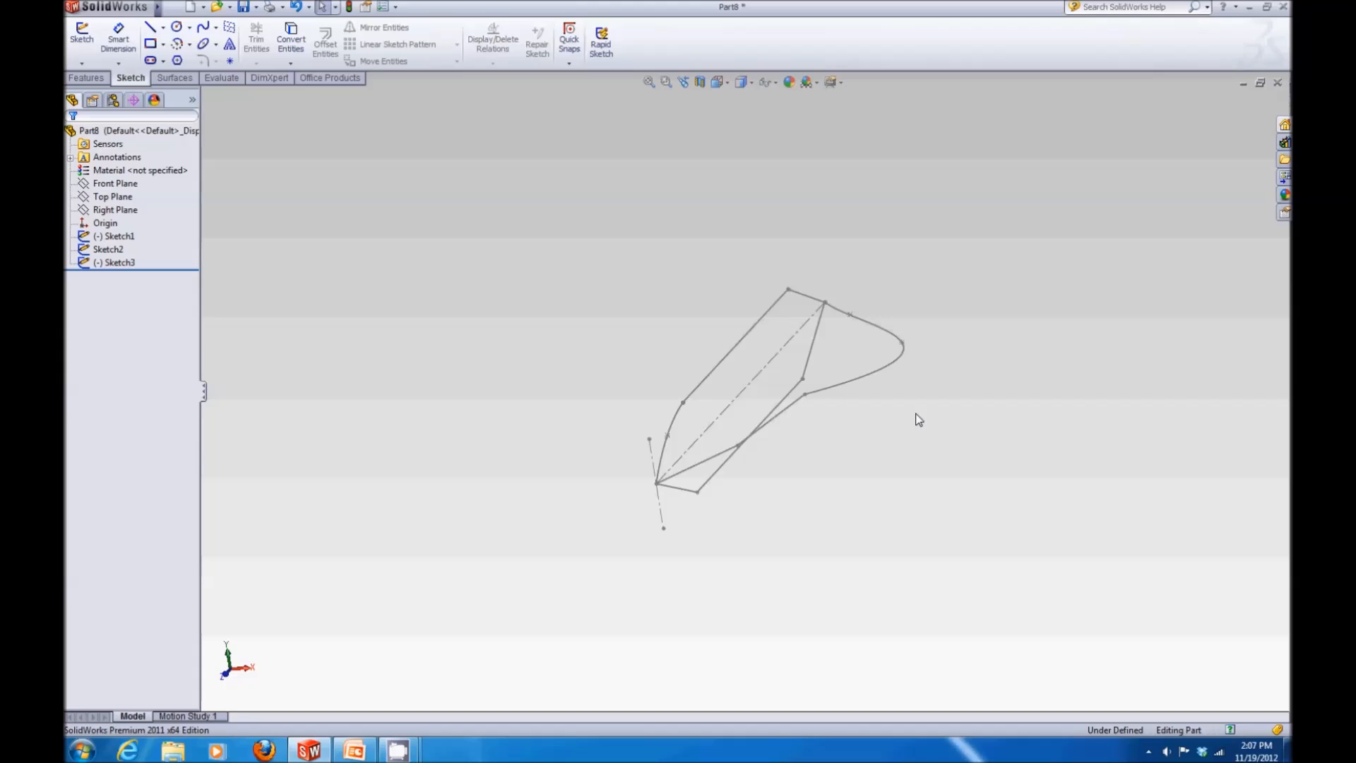
Create a reference plane parallel to the Front Plane through the point where the upper profile's curve meets its straight line
left_click(86, 78)
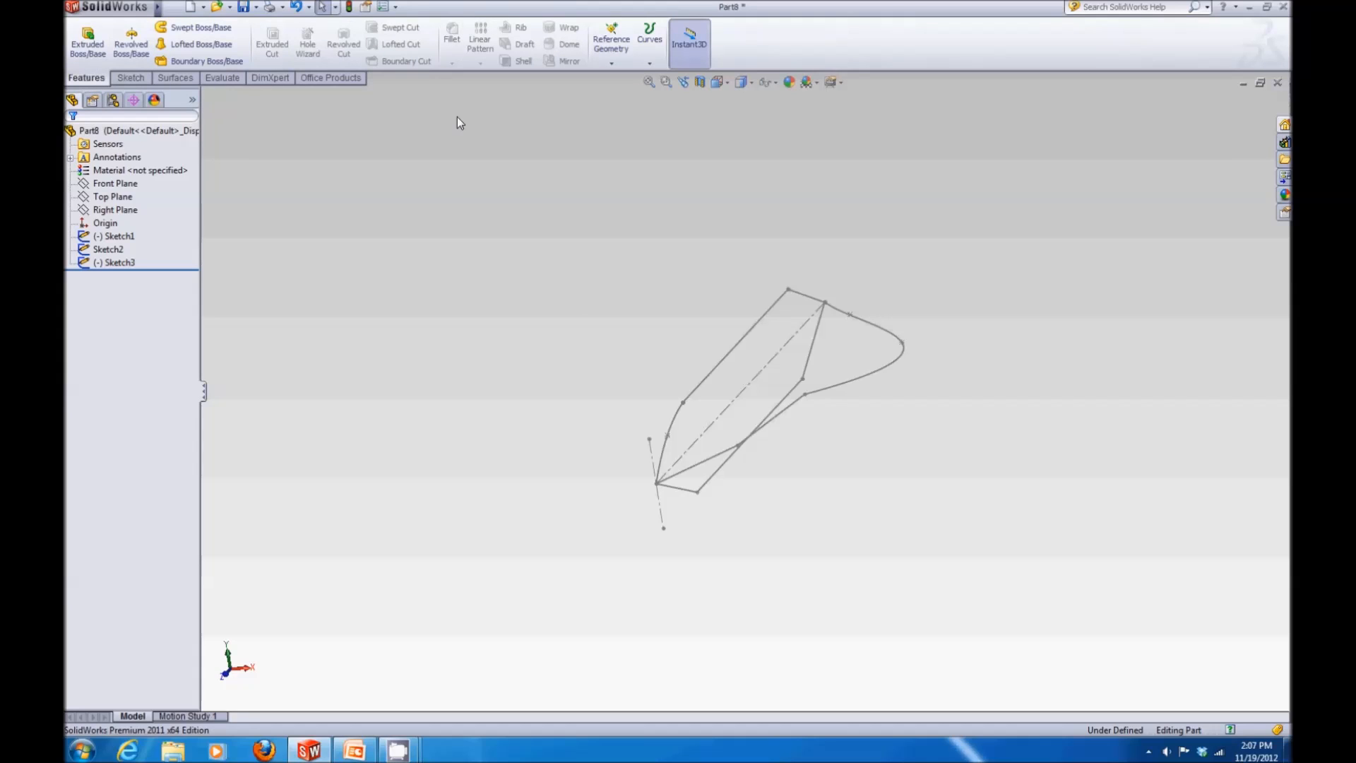
left_click(611, 65)
left_click(613, 79)
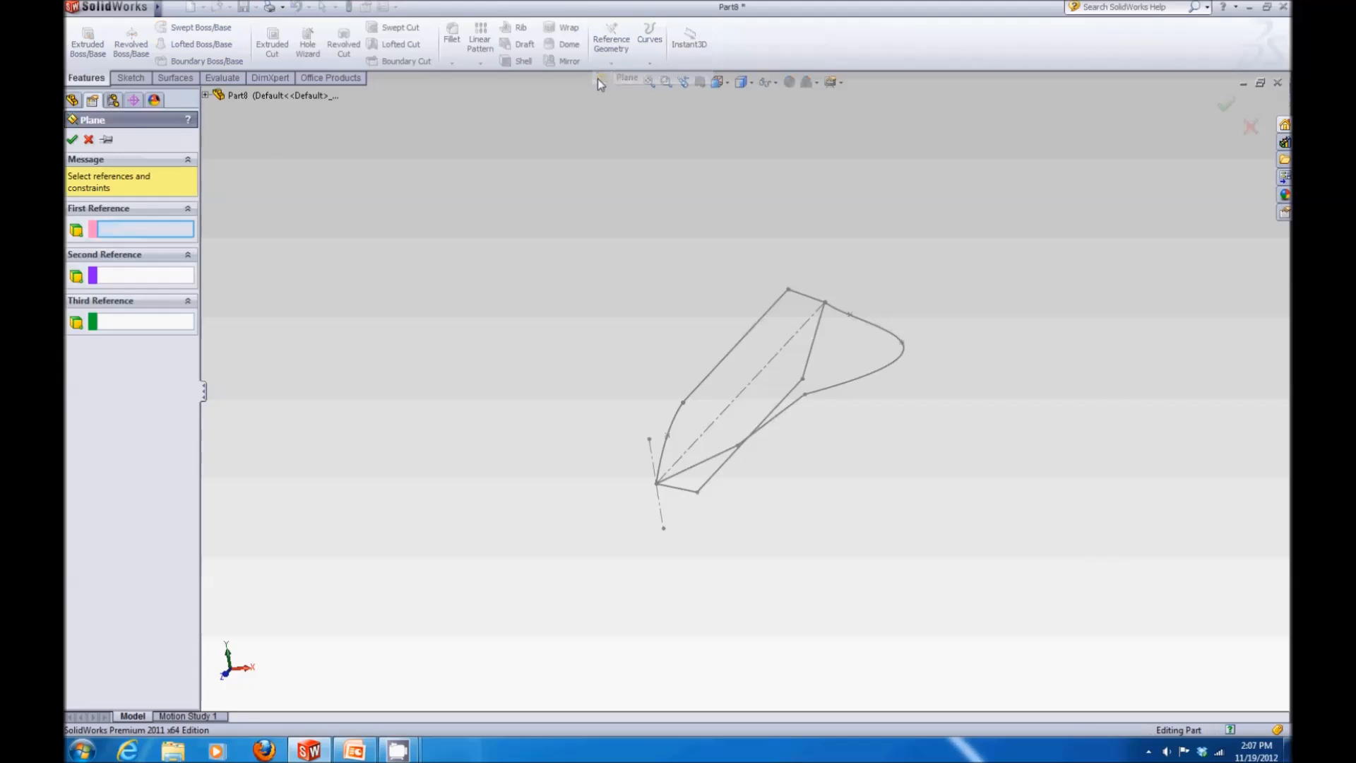
left_click(204, 96)
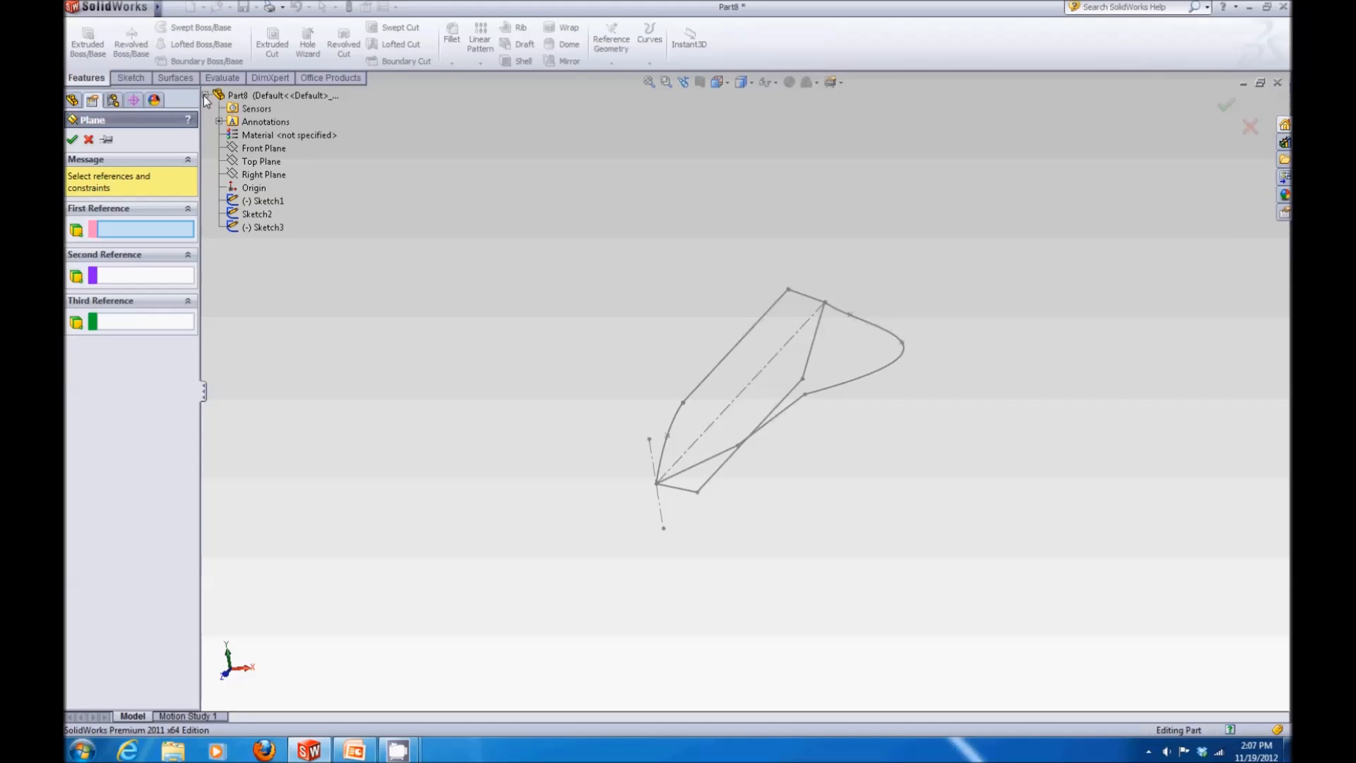
left_click(260, 150)
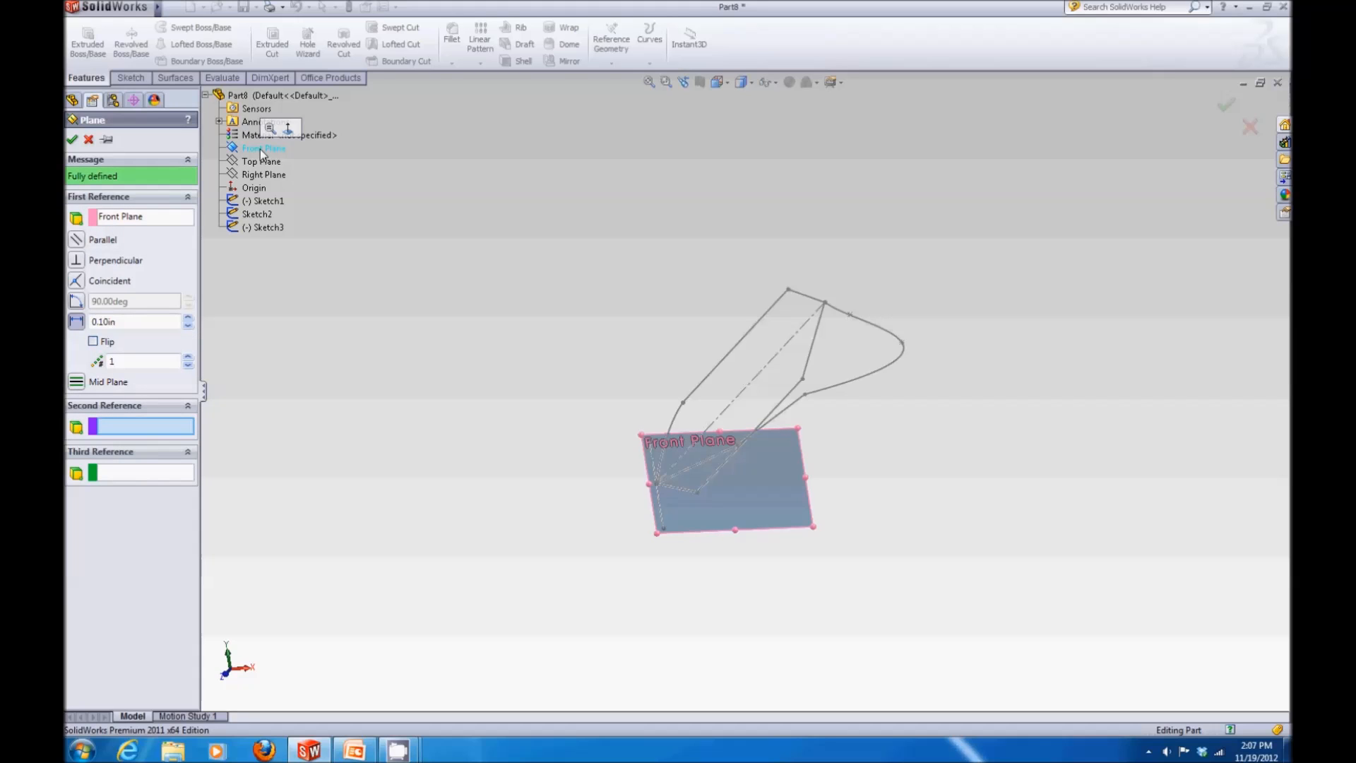
left_click(79, 241)
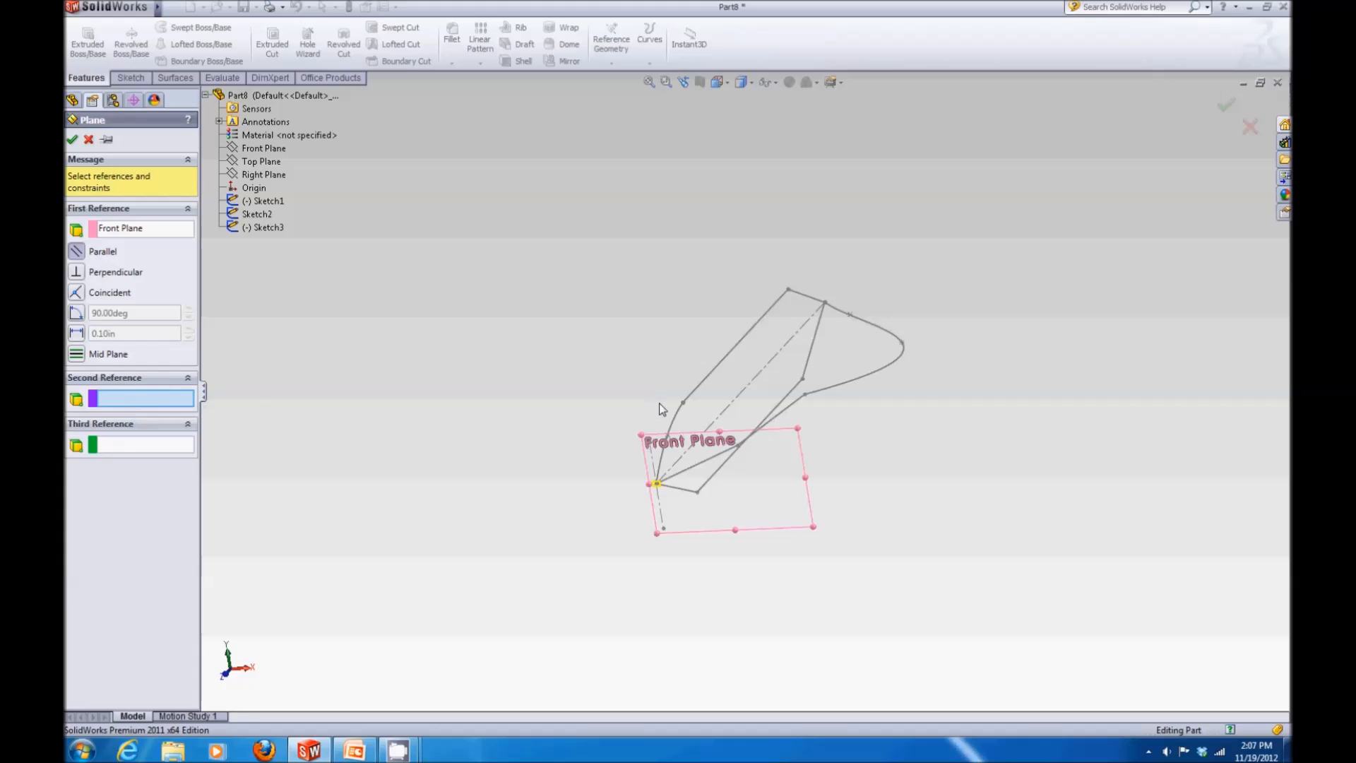
scroll(659, 408, "down", 5)
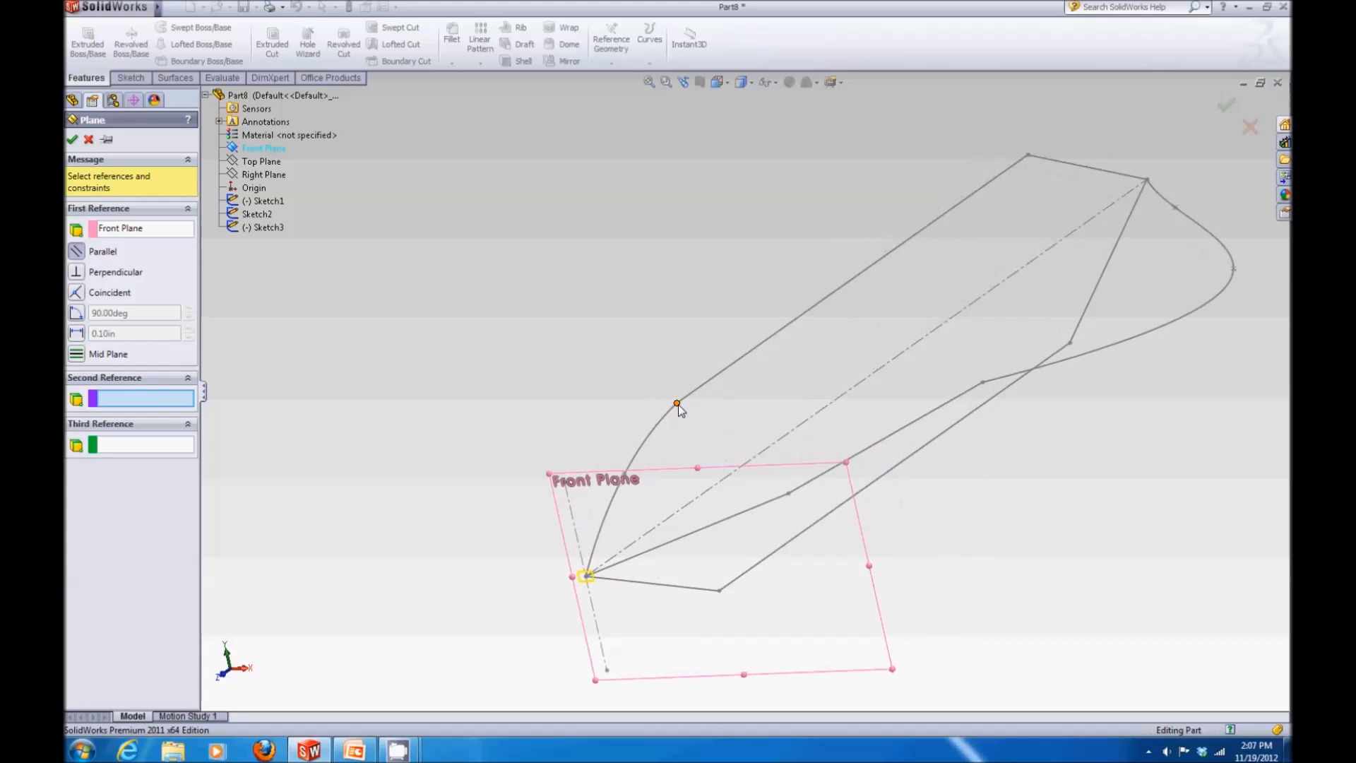
left_click(677, 404)
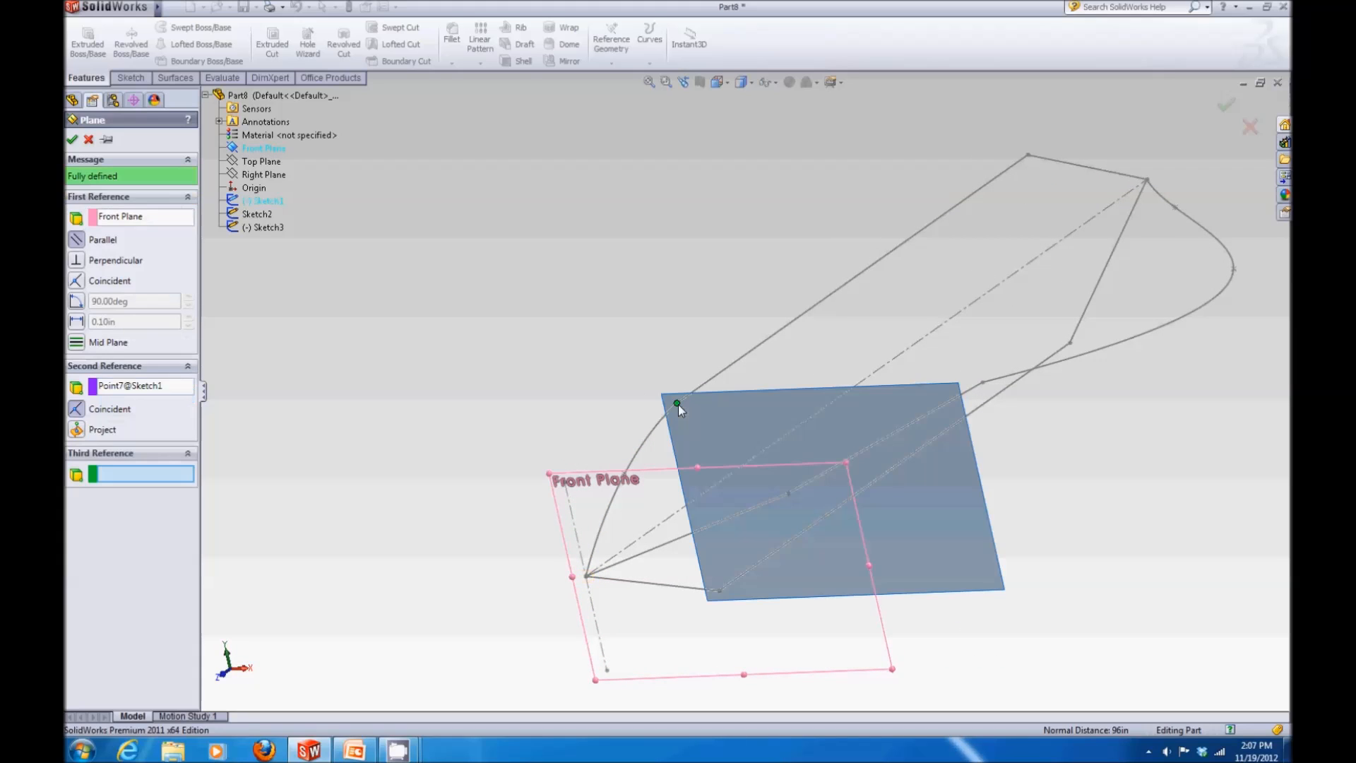
left_click(72, 140)
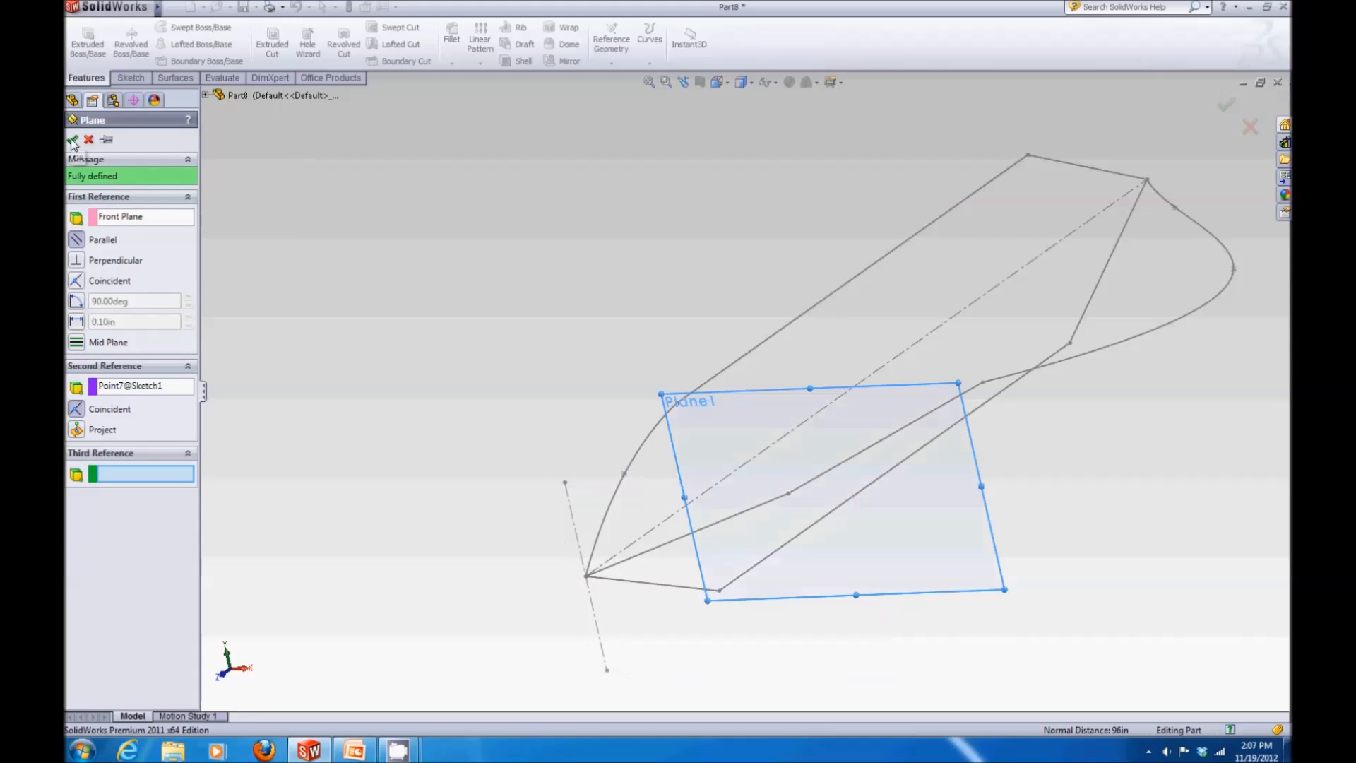
Start a sketch on the new reference plane and view it from the front
middle_click_drag(318, 246, 333, 221)
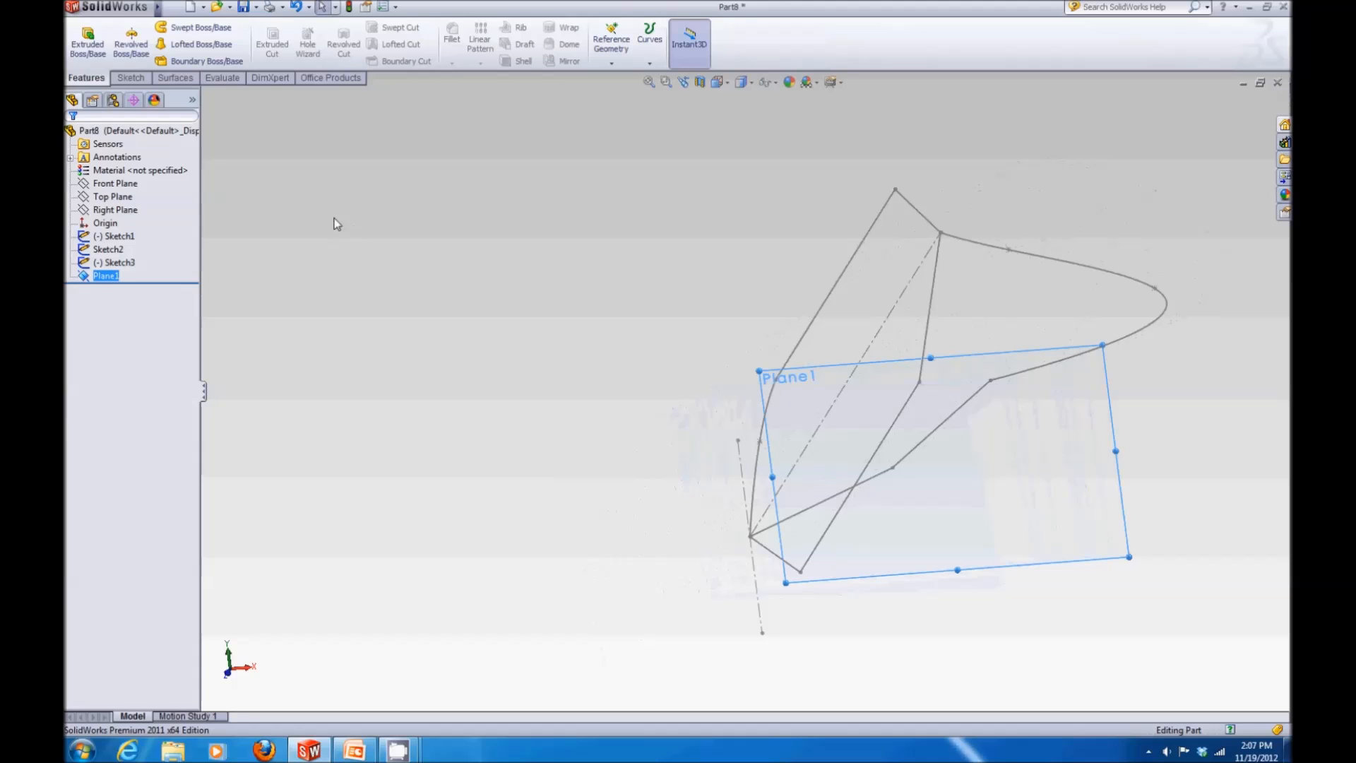
left_click(137, 80)
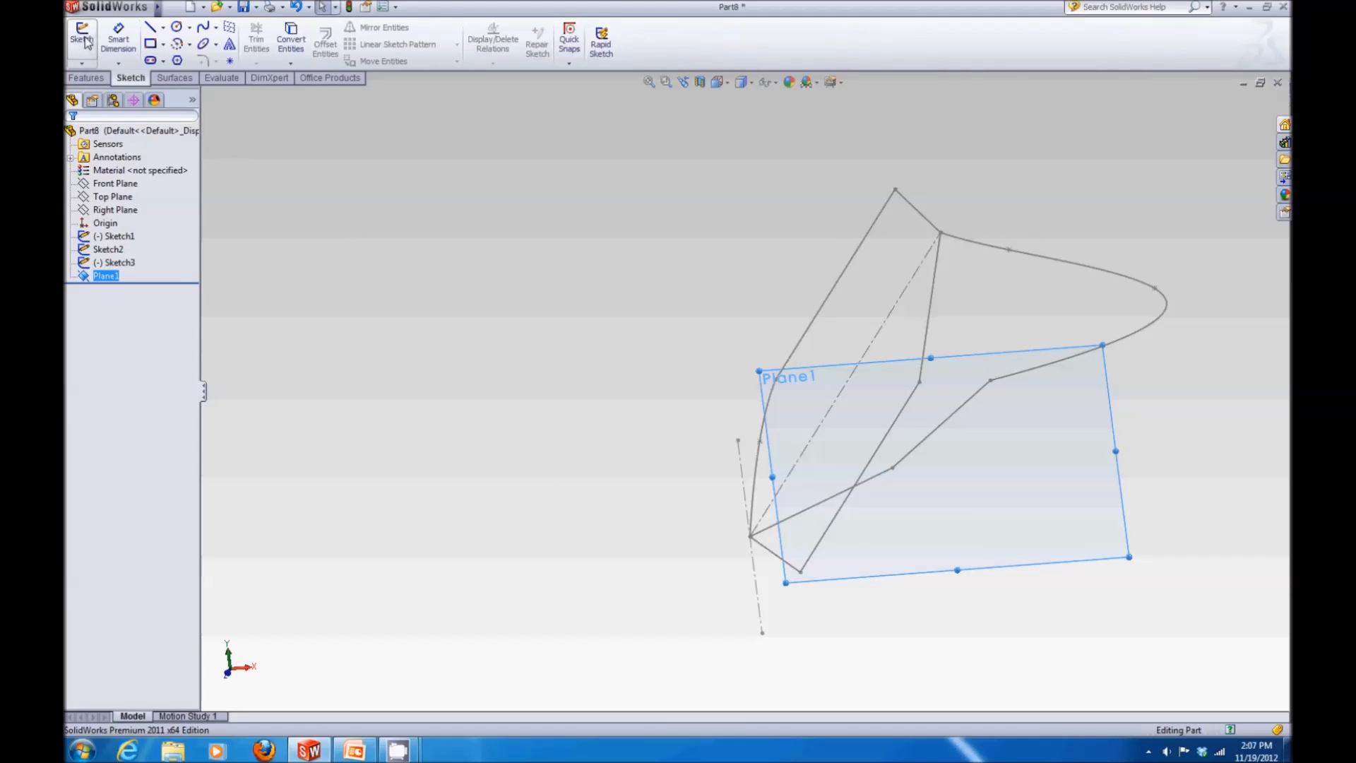
left_click(82, 39)
left_click(720, 82)
left_click(735, 106)
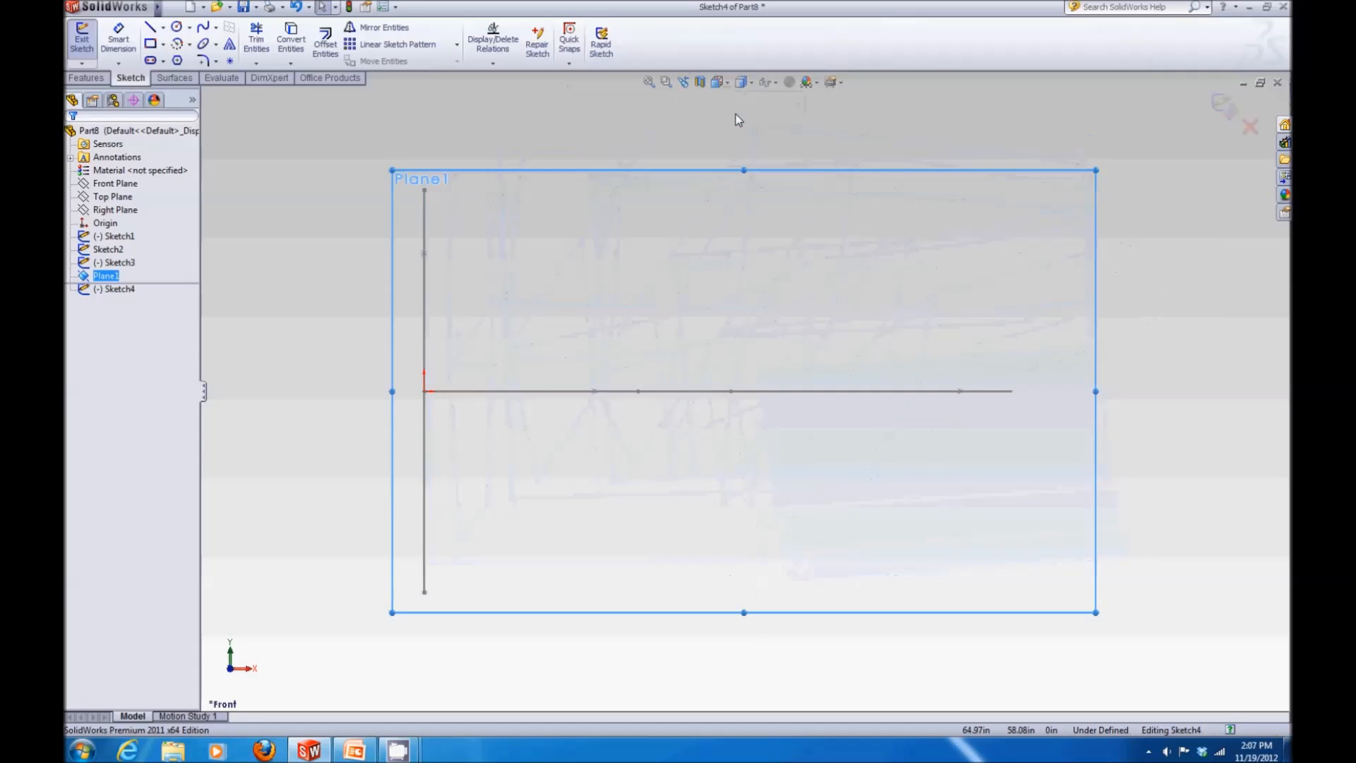
Draw a three-point spline from near the upper profile point, through about 58 in across and 3.6 in up, to near the lower profile point
left_click(203, 27)
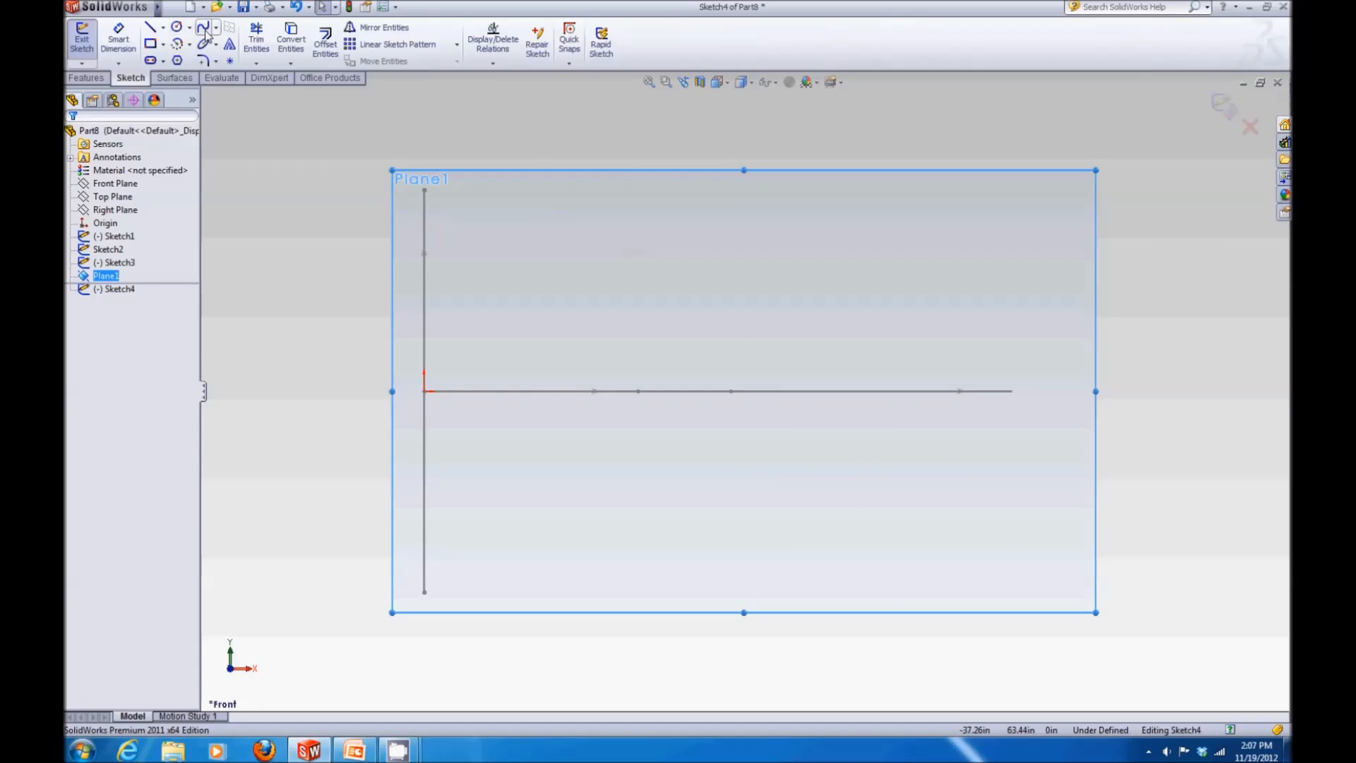
left_click(448, 192)
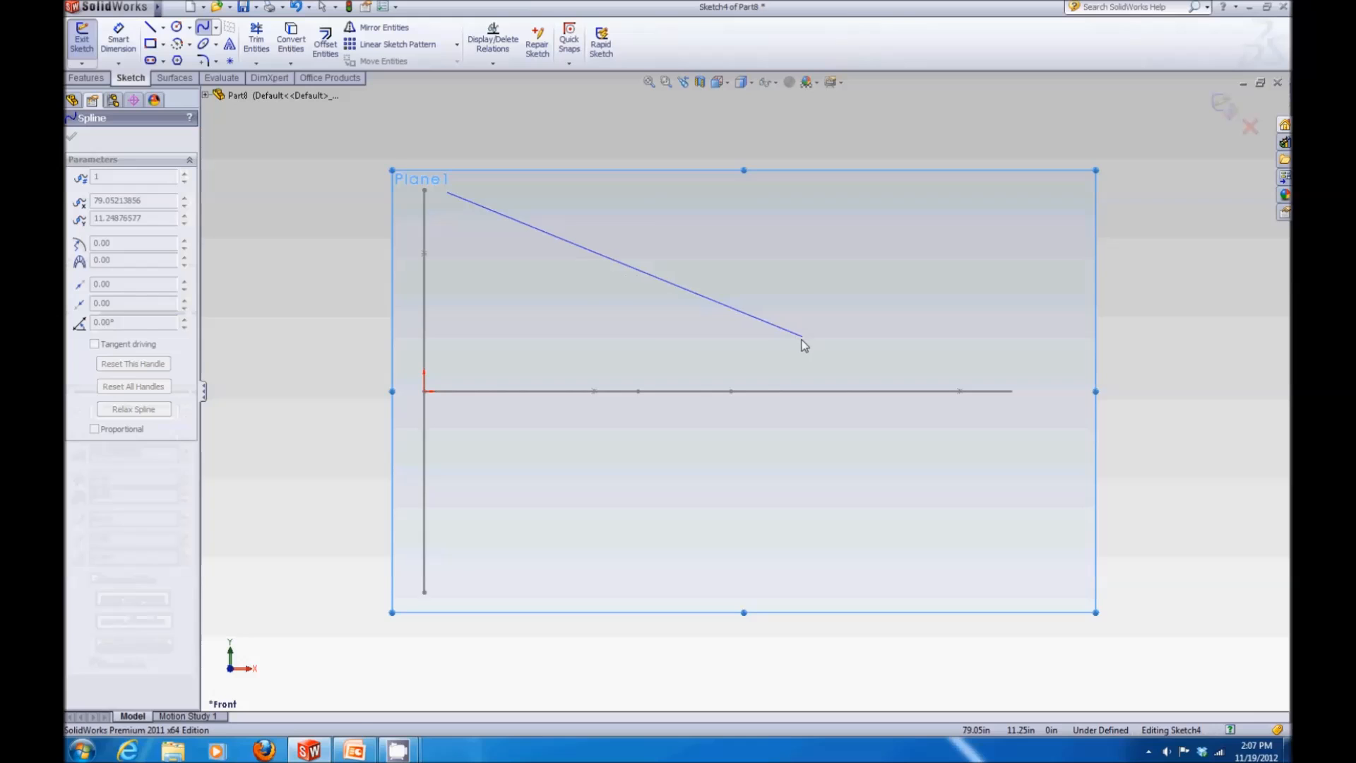
left_click(702, 370)
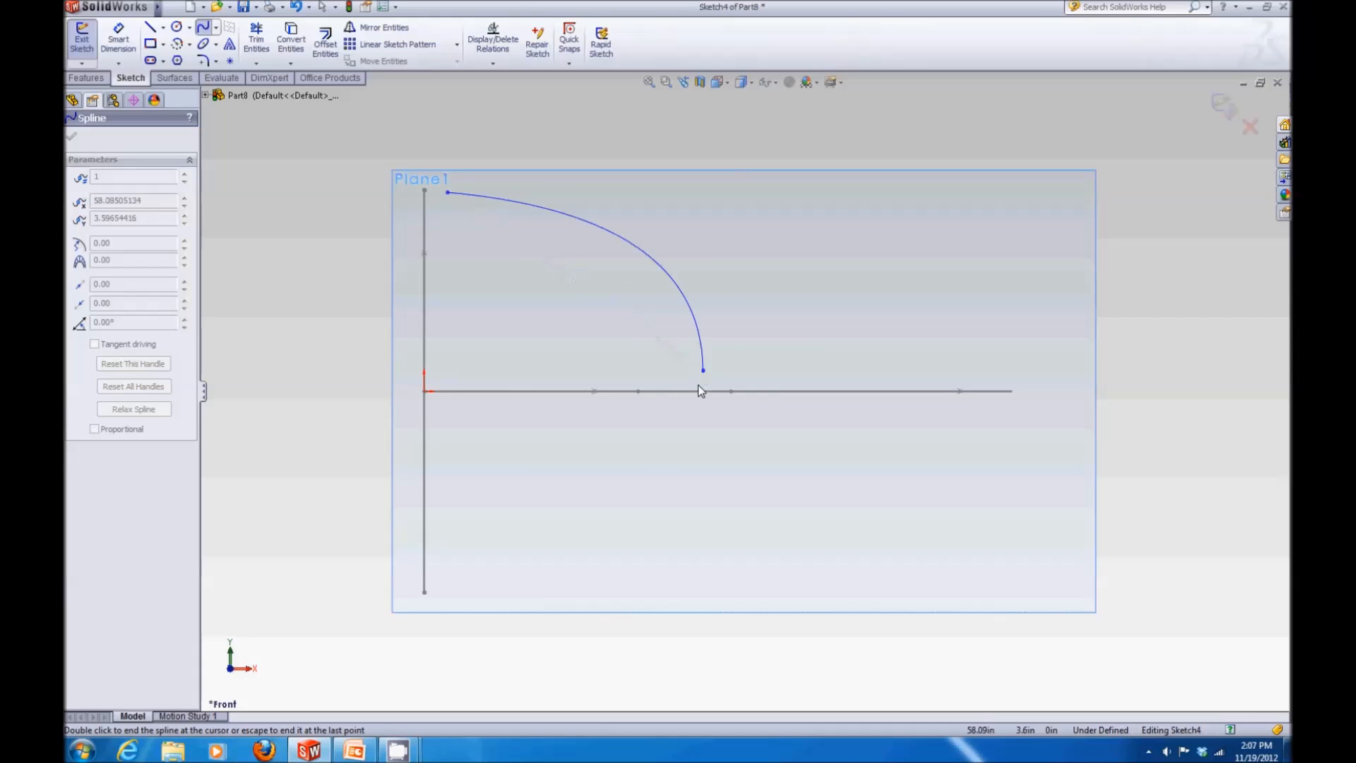
left_click(441, 586)
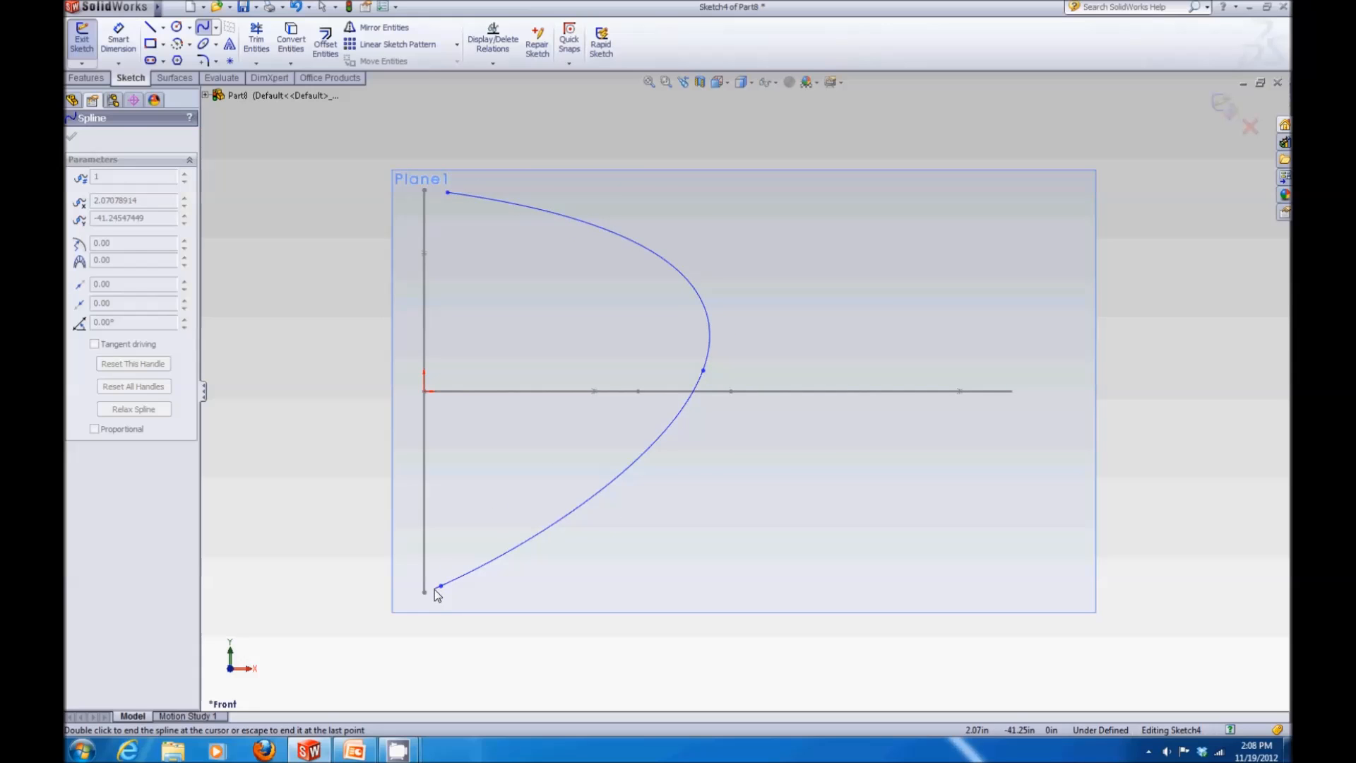
key("Escape")
middle_click_drag(748, 311, 752, 324)
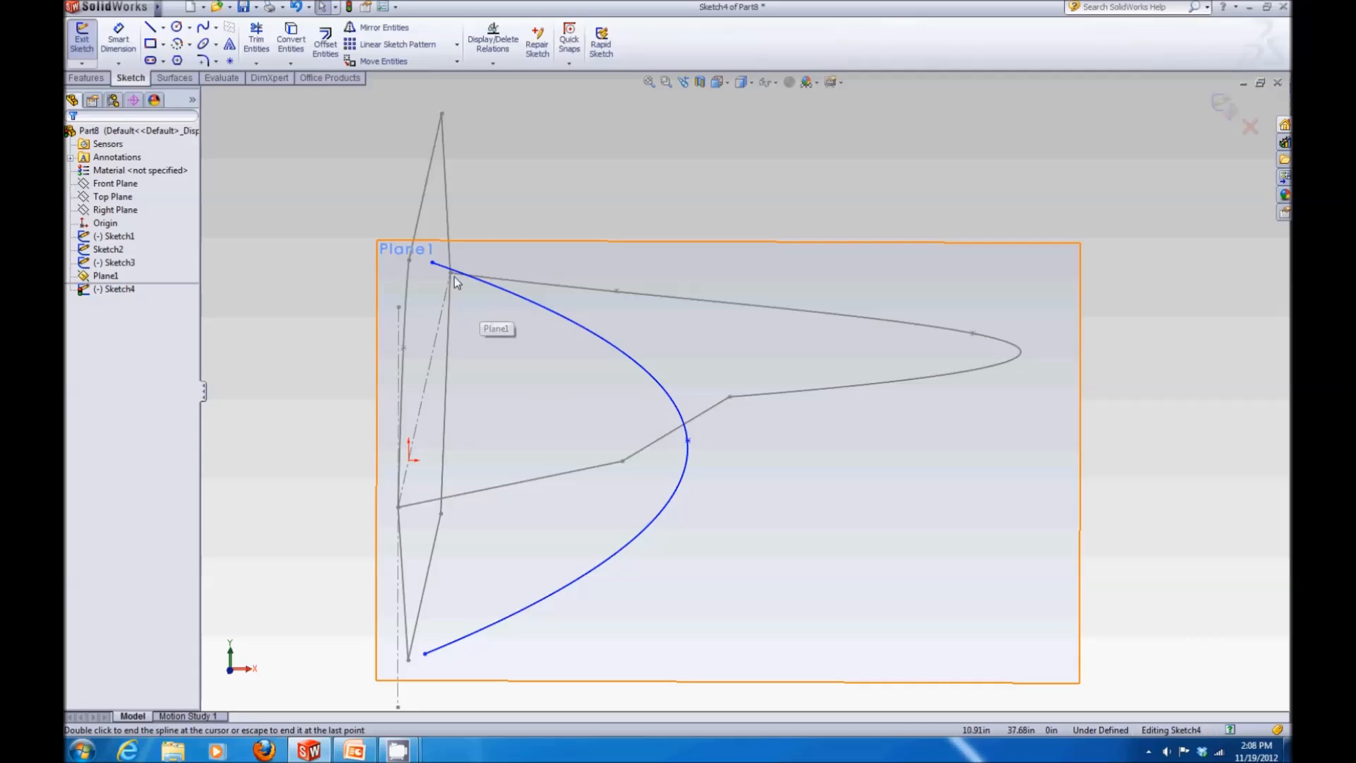
middle_click_drag(525, 362, 512, 363)
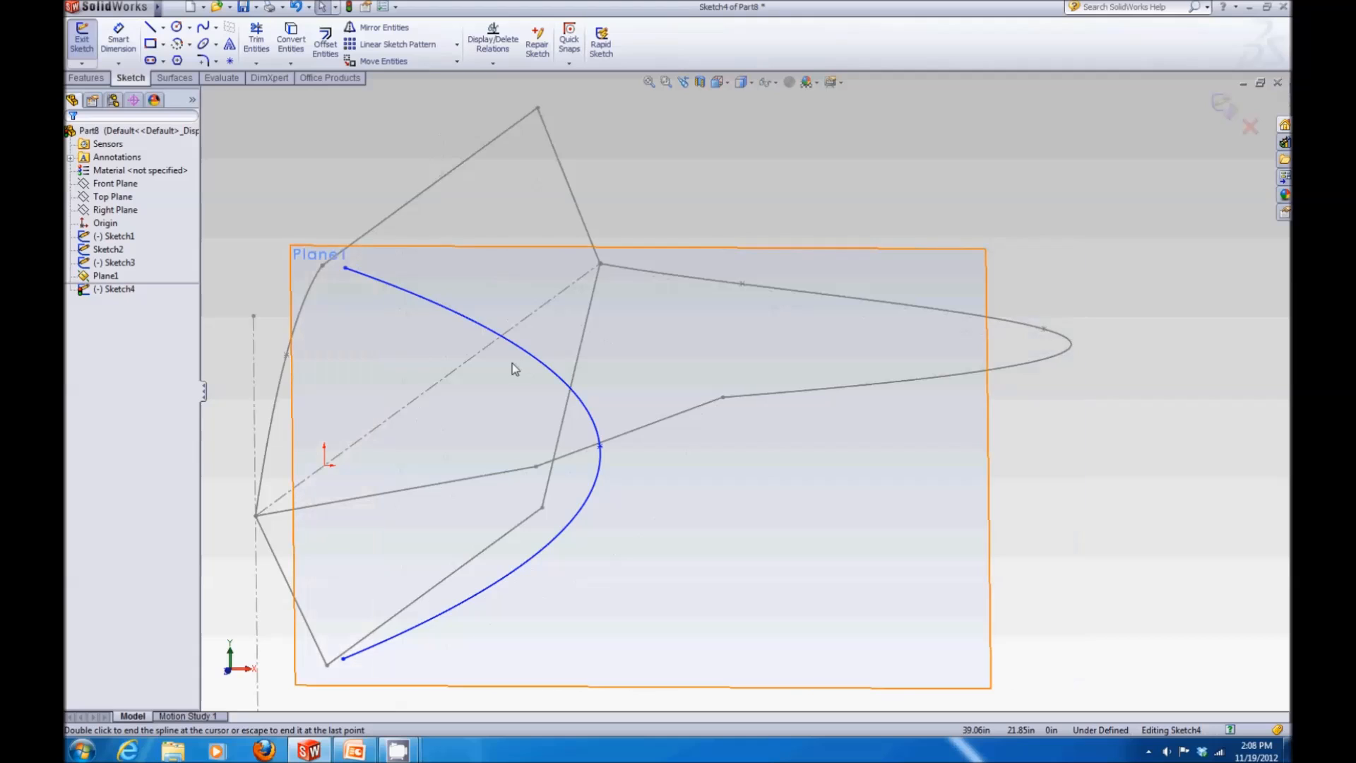
Pierce the spline's upper endpoint onto the upper profile's curve and its lower endpoint onto the lower profile's front line
left_click(345, 268)
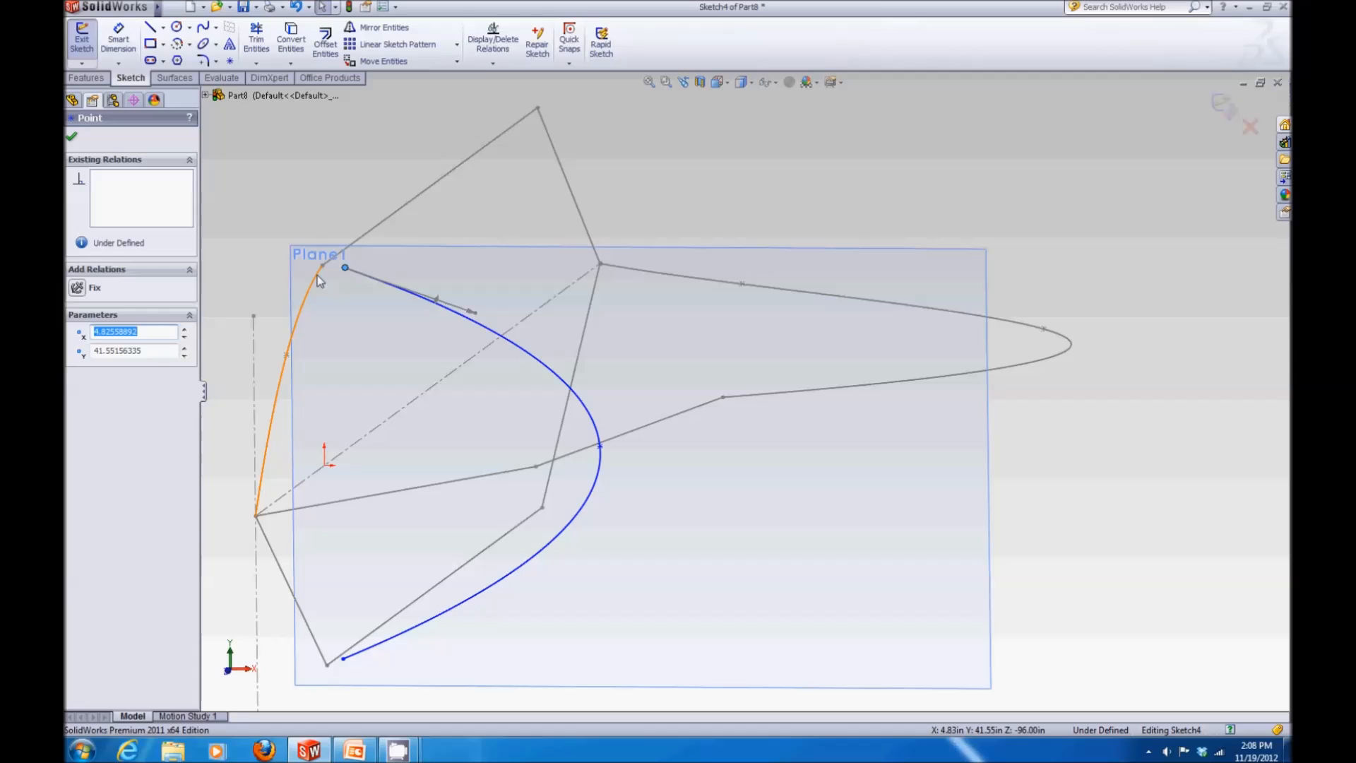
left_click(317, 276, "ctrl")
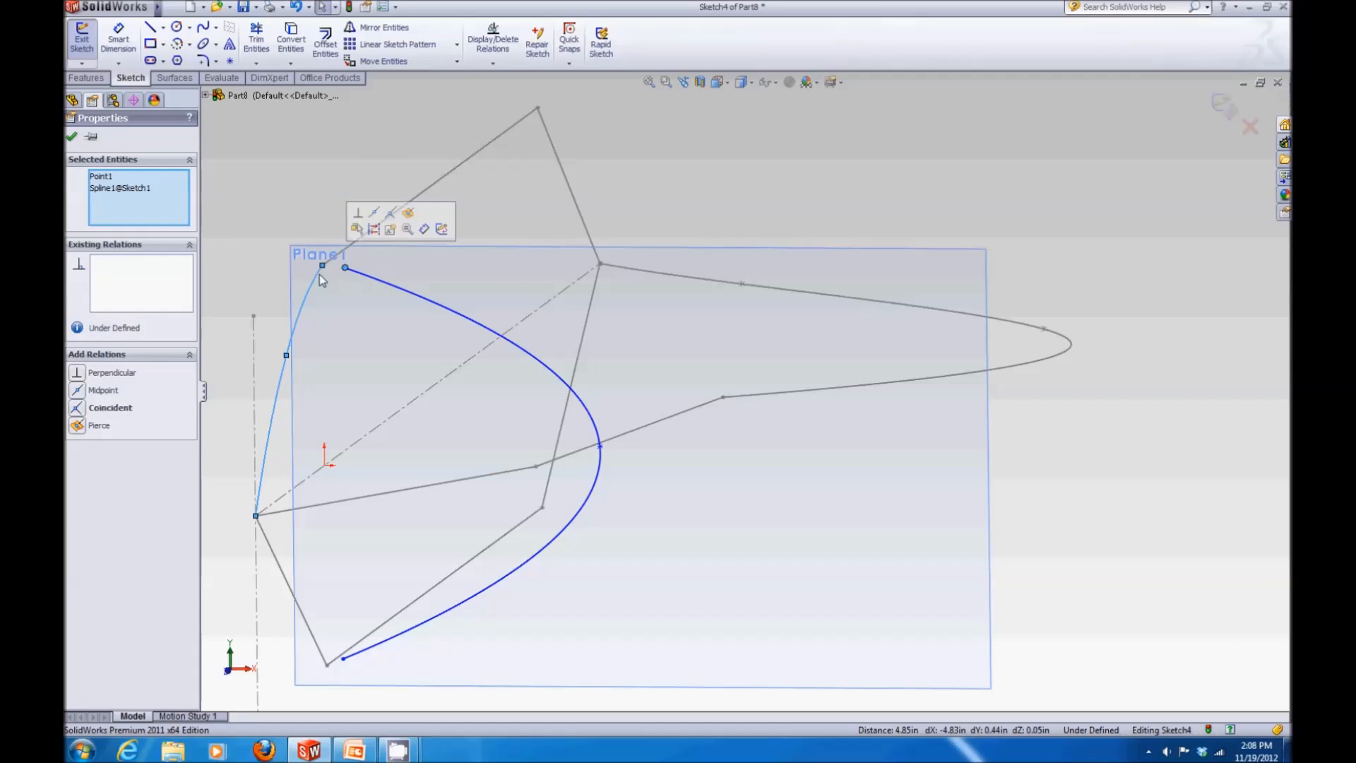
left_click(77, 426)
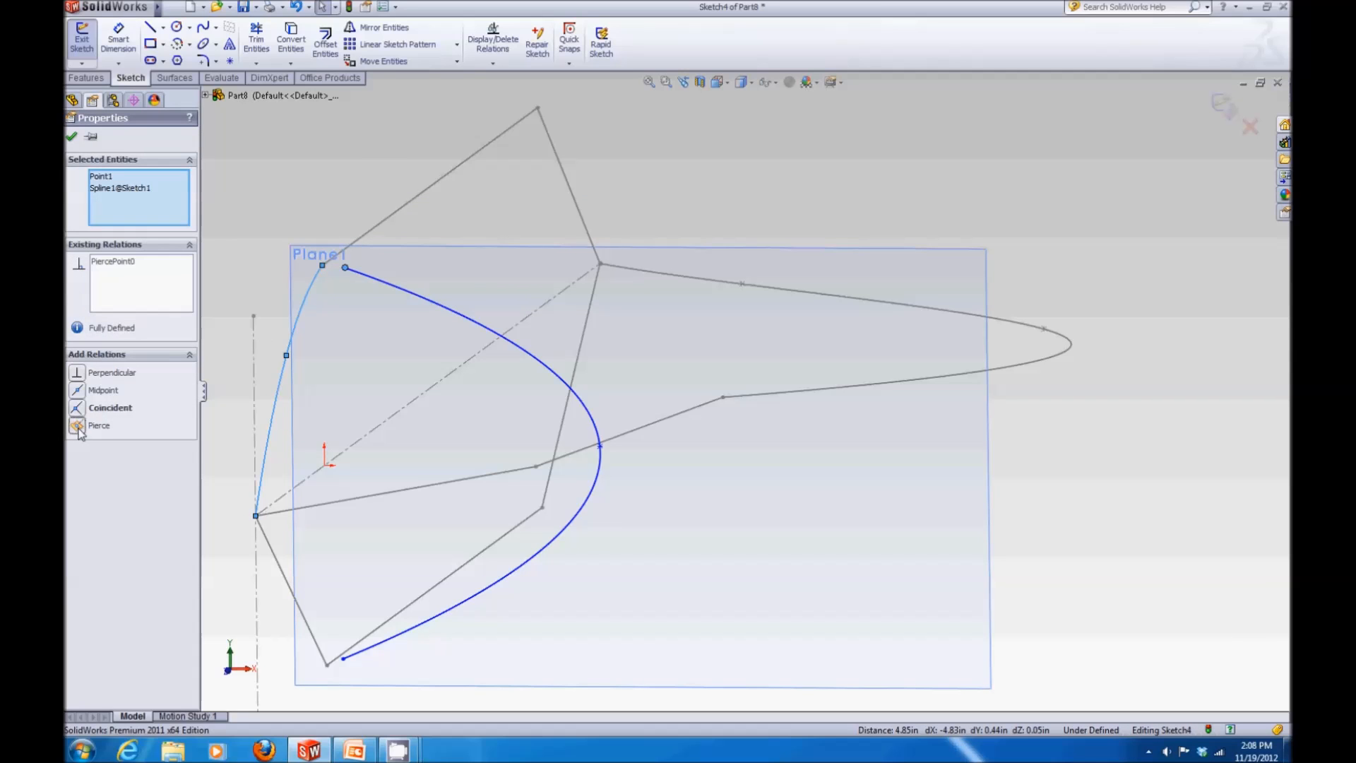
left_click(342, 658)
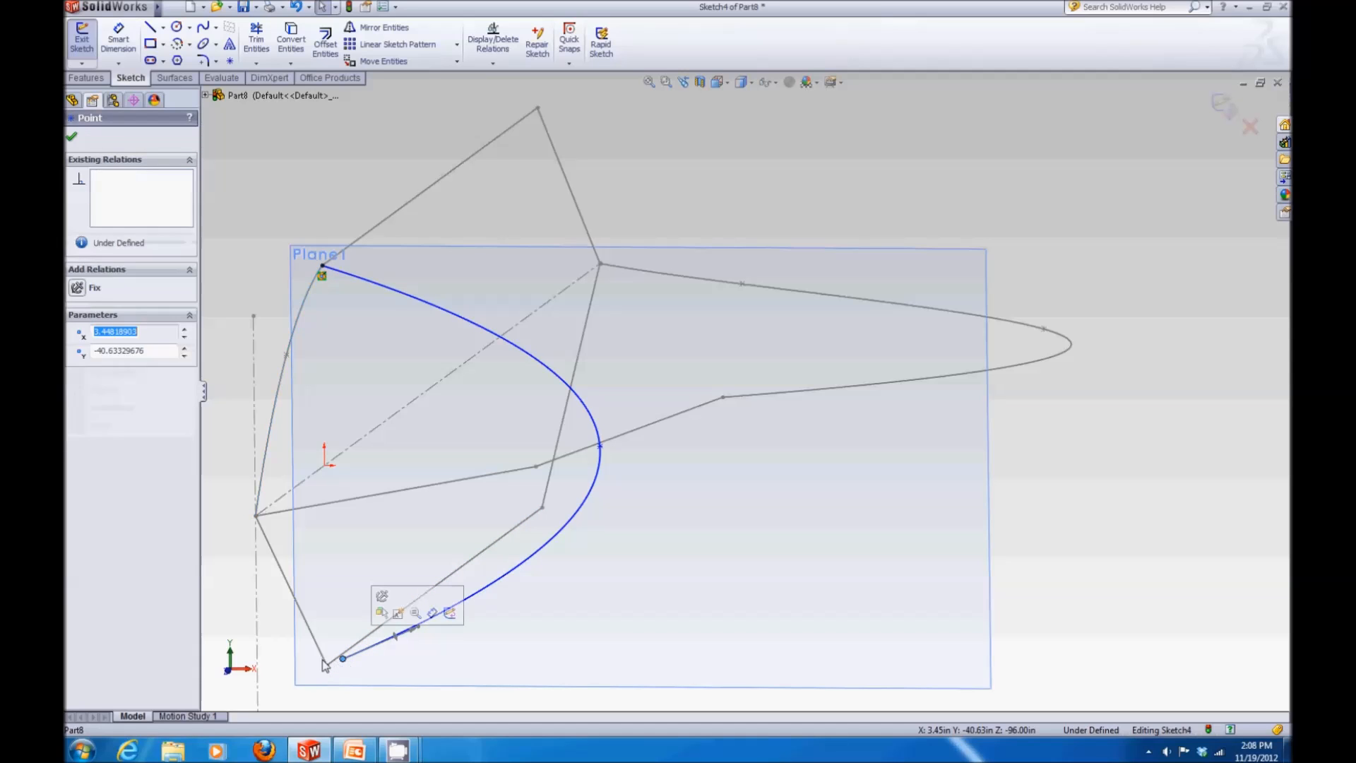
left_click(322, 654, "ctrl")
left_click(75, 426)
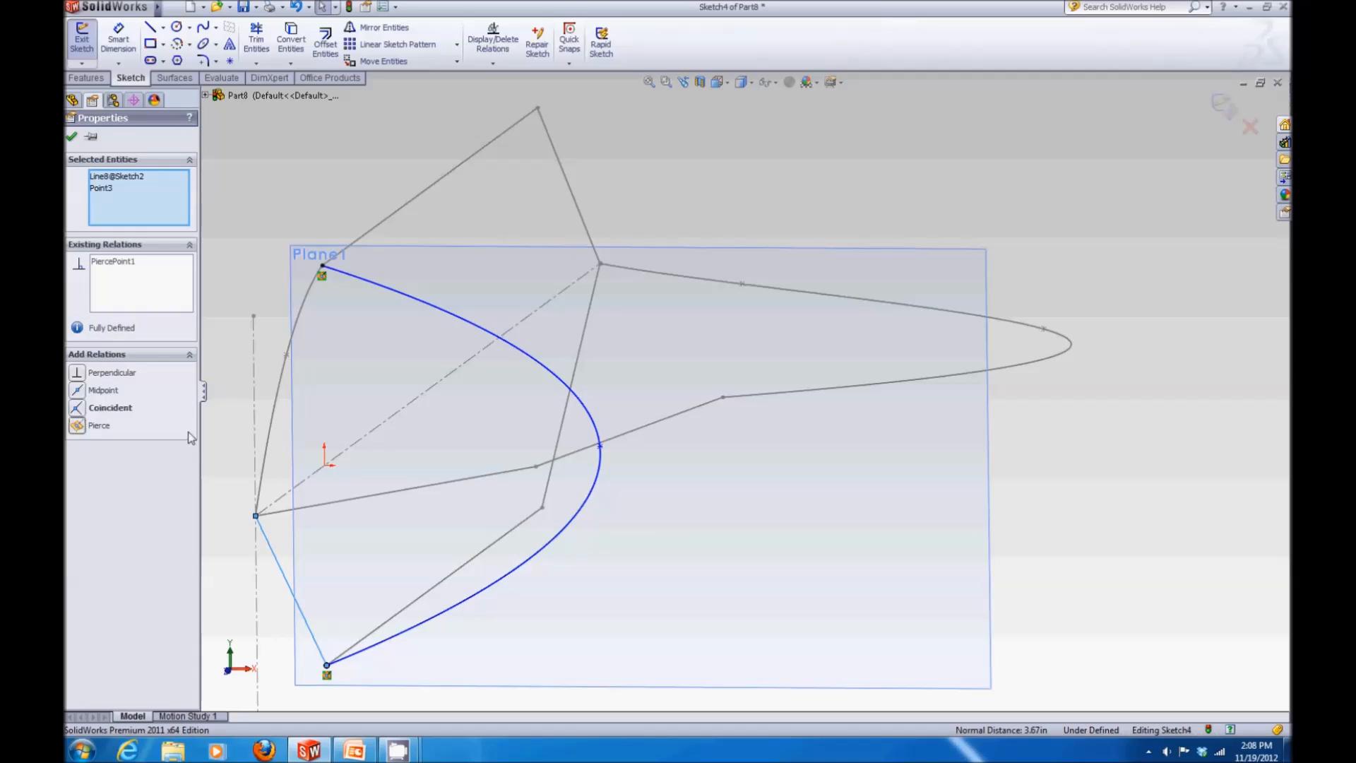
Add a Pierce relation between the spline's middle point and the Top Plane outline's straight line, and close the sketch
left_click(584, 452, "ctrl")
left_click(79, 426)
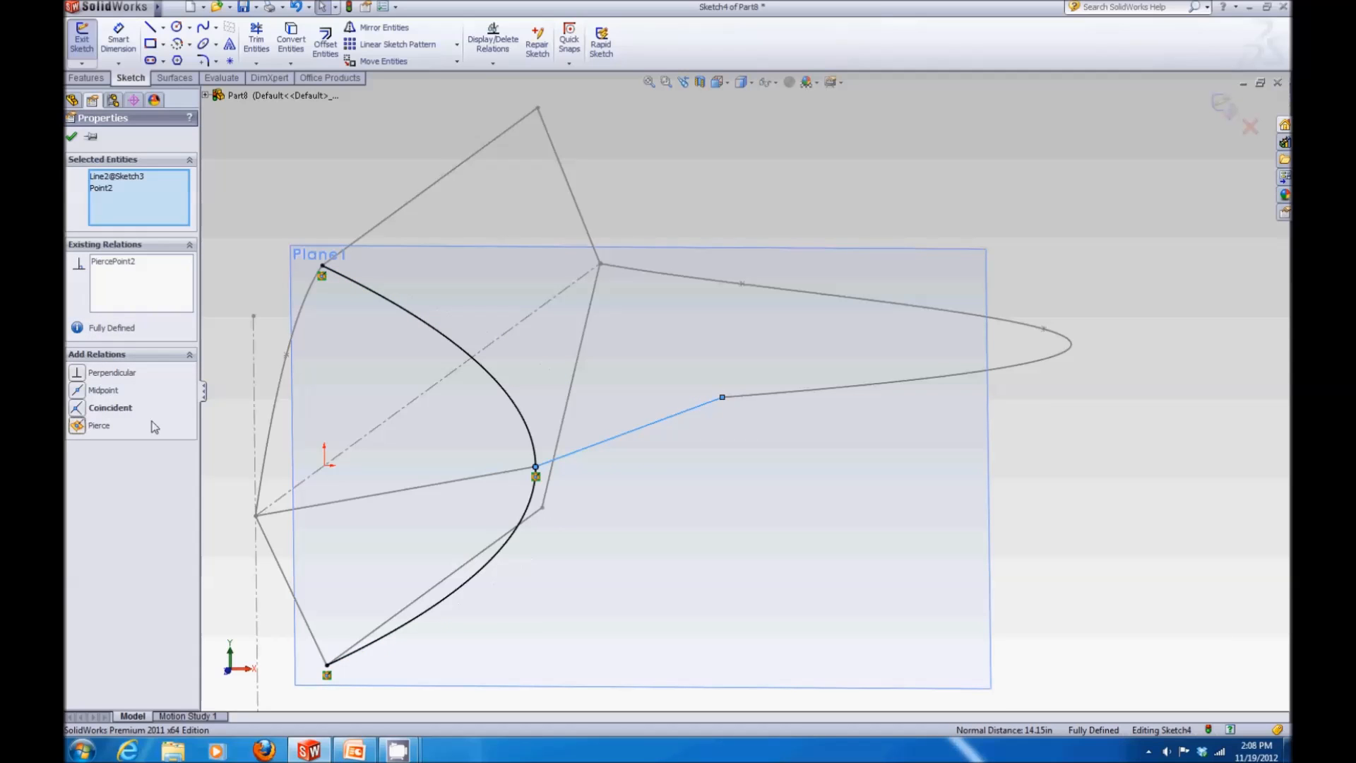
left_click(71, 138)
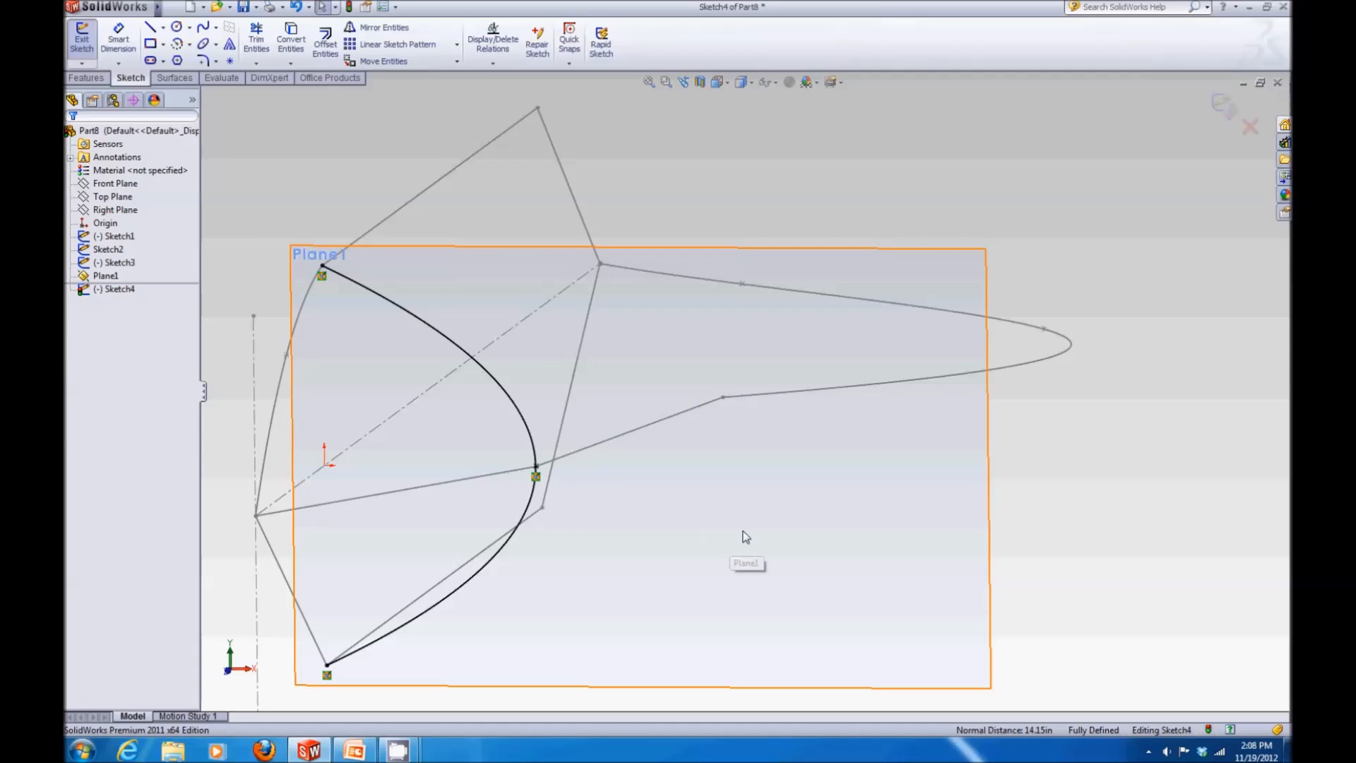
middle_click_drag(768, 518, 768, 506)
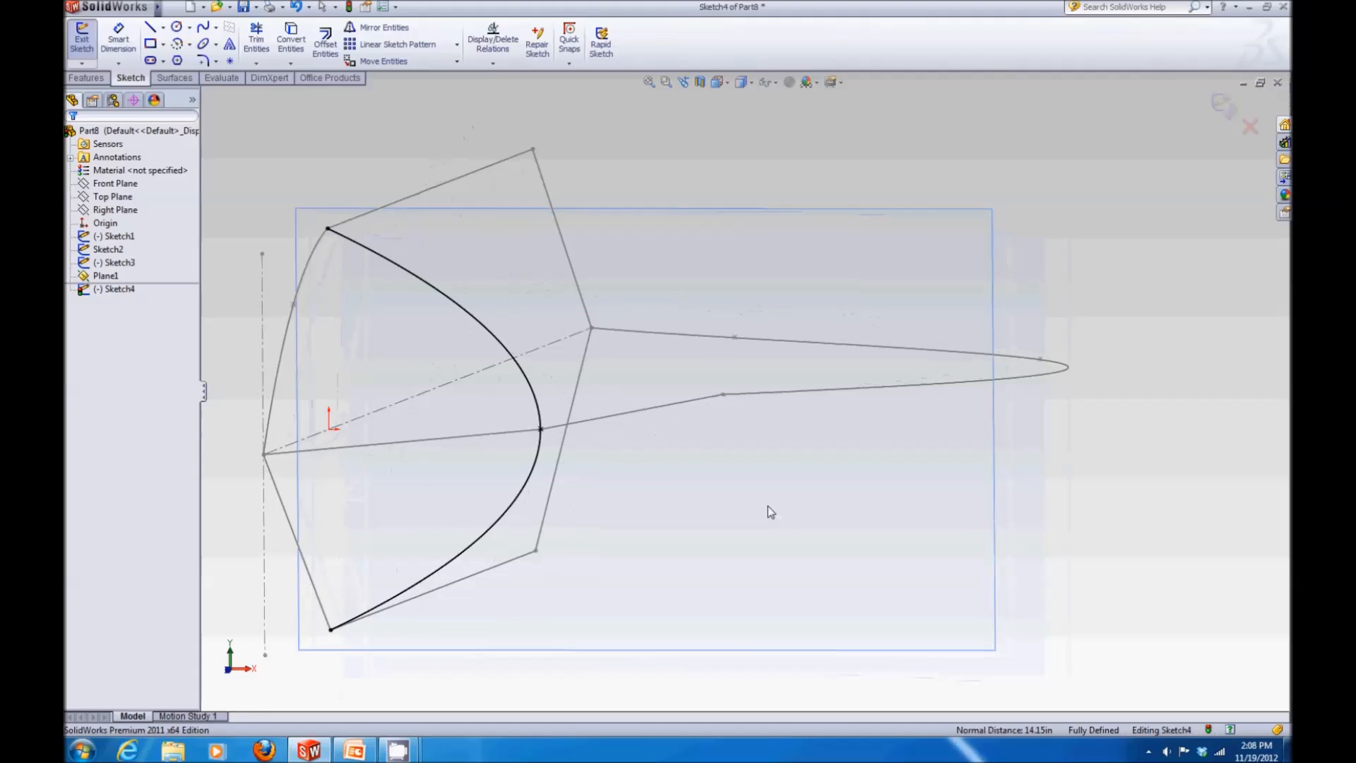
key("z")
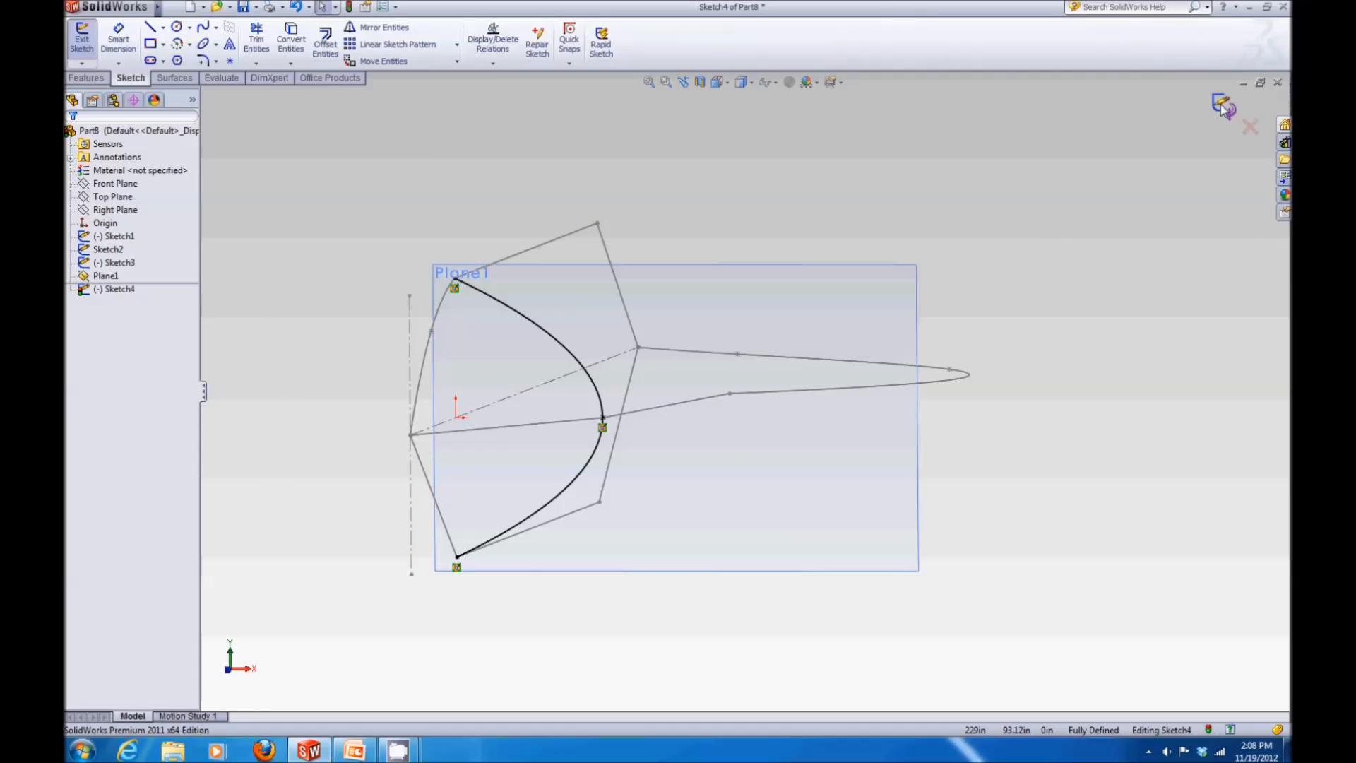
left_click(1222, 106)
Create a reference plane parallel to the Front Plane through the point where the Top Plane outline's line meets its curve
middle_click_drag(853, 202, 838, 227)
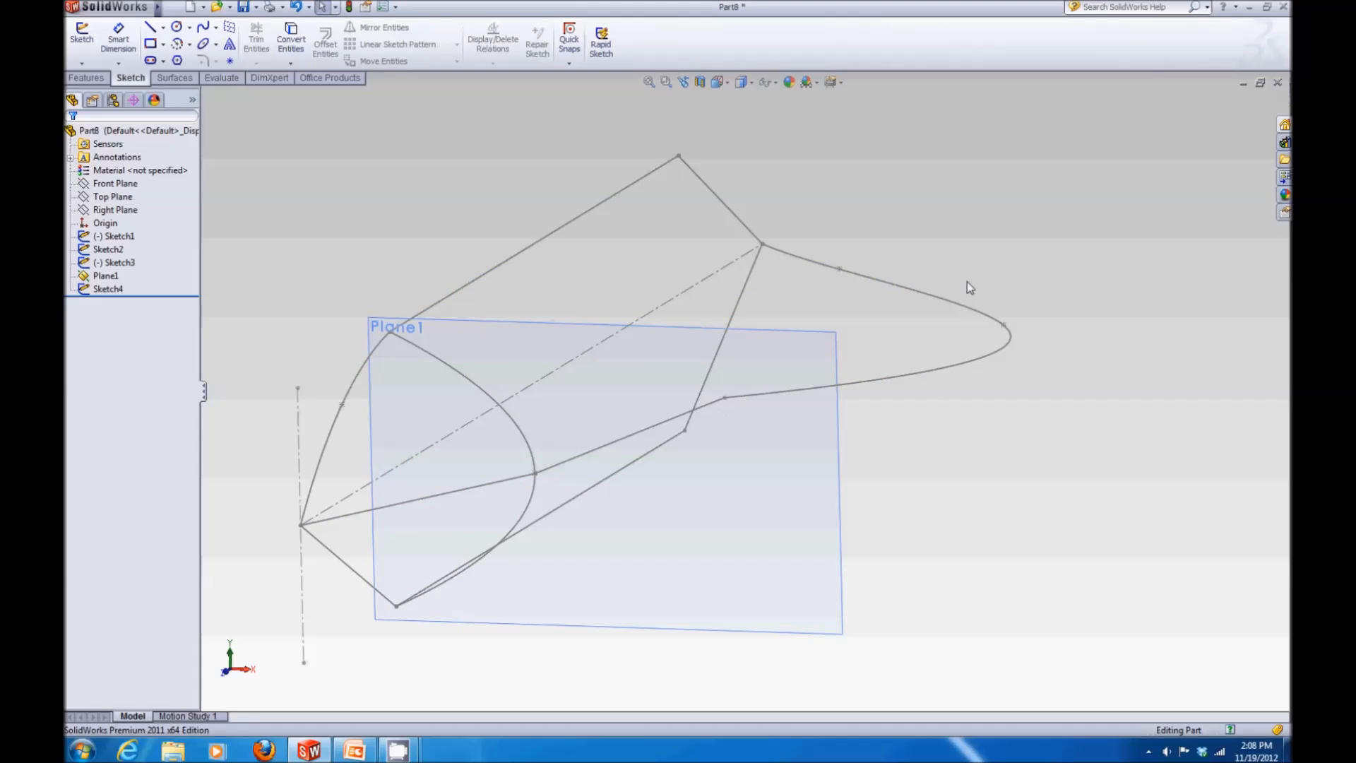
mouse_move(888, 332)
middle_mouse_down()
mouse_move(968, 449)
mouse_move(957, 445)
mouse_move(978, 396)
mouse_move(984, 417)
middle_mouse_up()
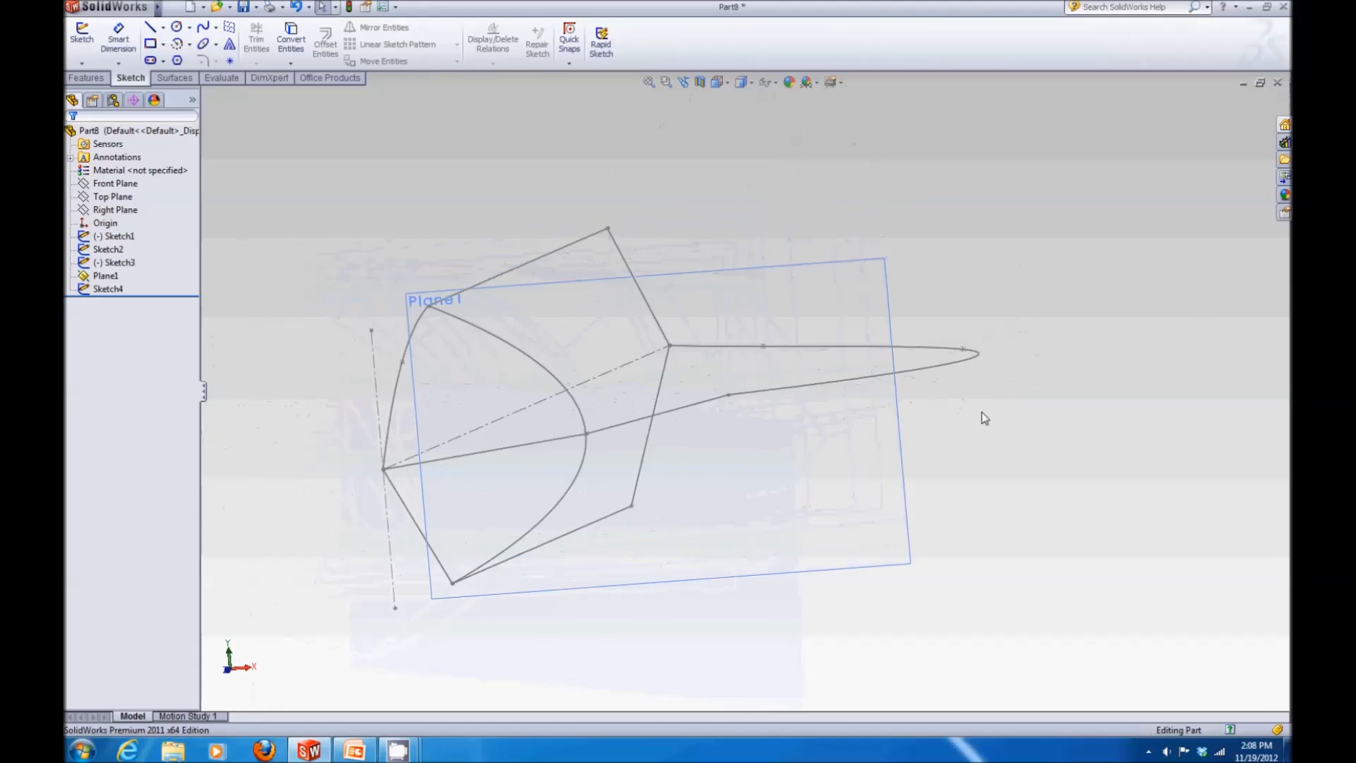
left_click(86, 78)
left_click(614, 64)
left_click(617, 78)
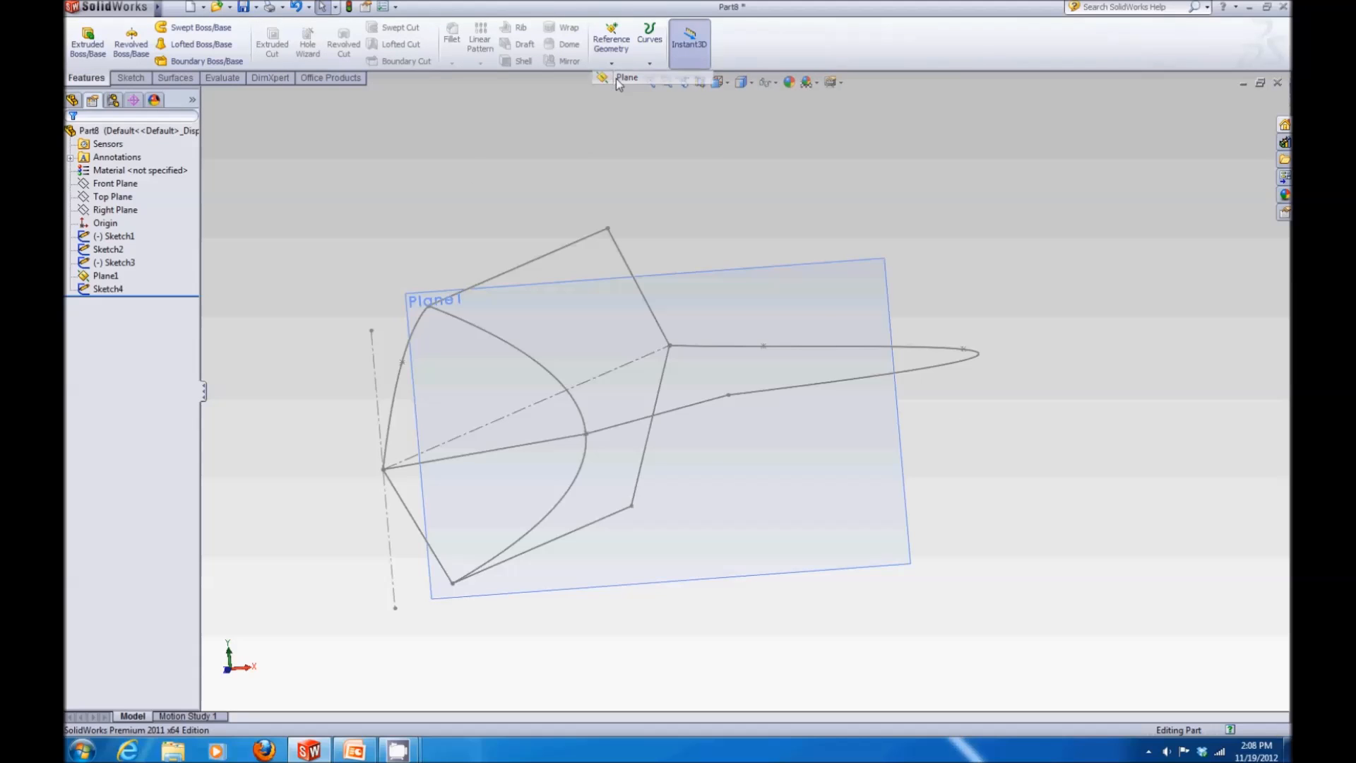
left_click(204, 95)
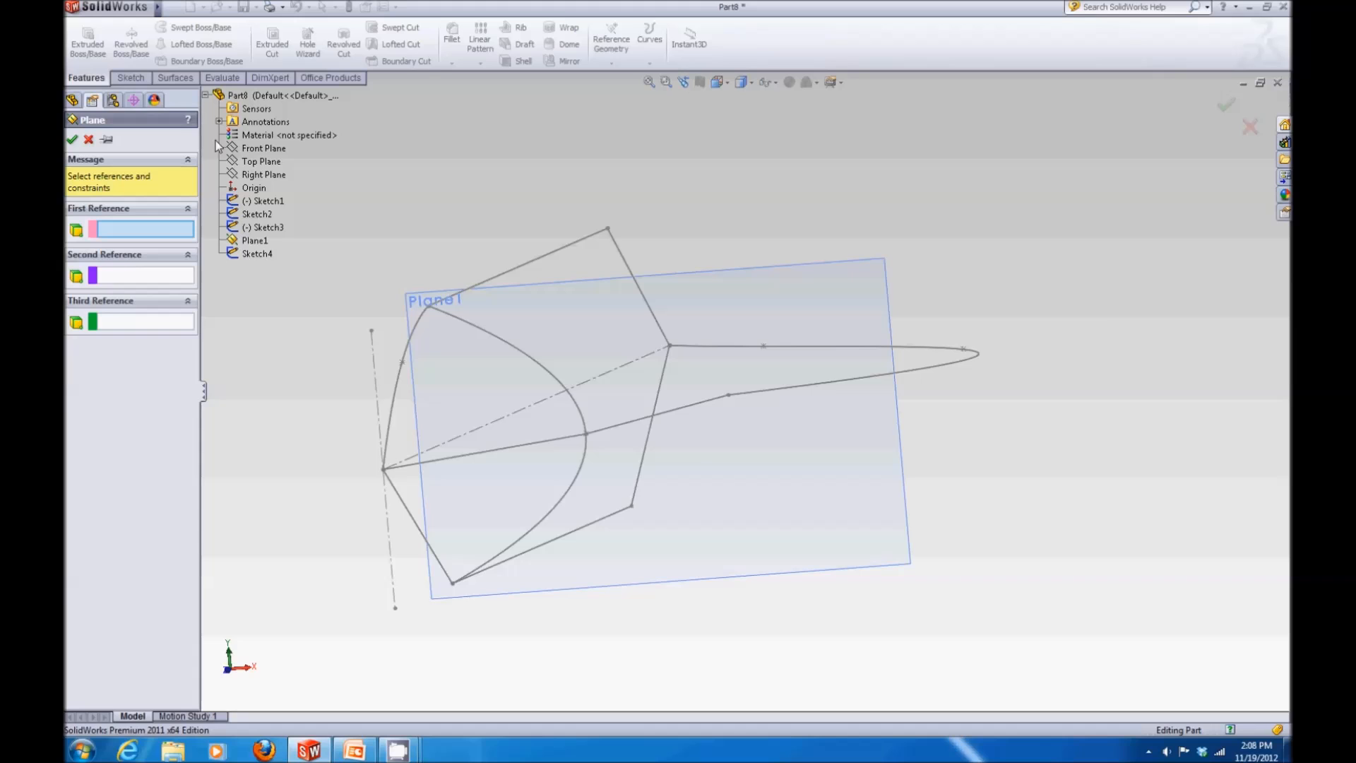
left_click(256, 148)
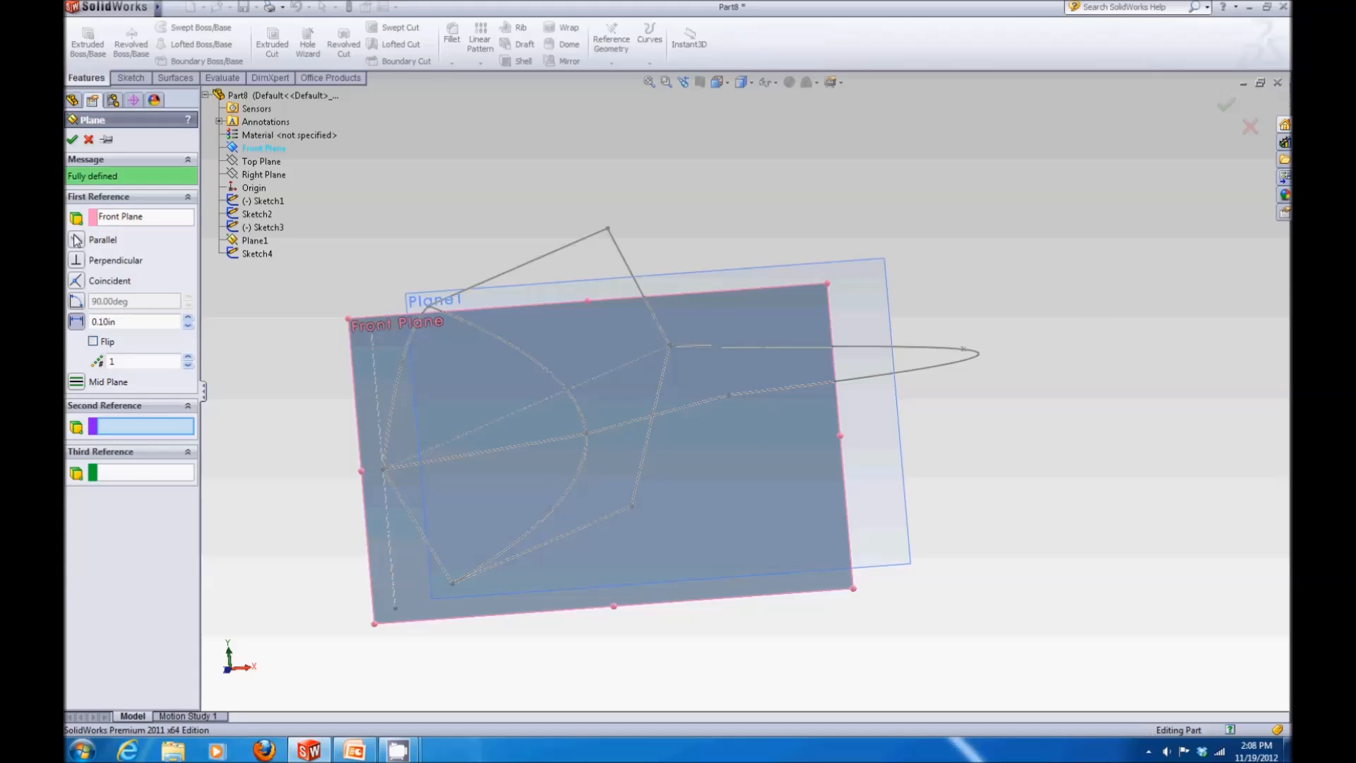
mouse_move(969, 445)
middle_mouse_down()
mouse_move(969, 520)
mouse_move(732, 433)
middle_mouse_up()
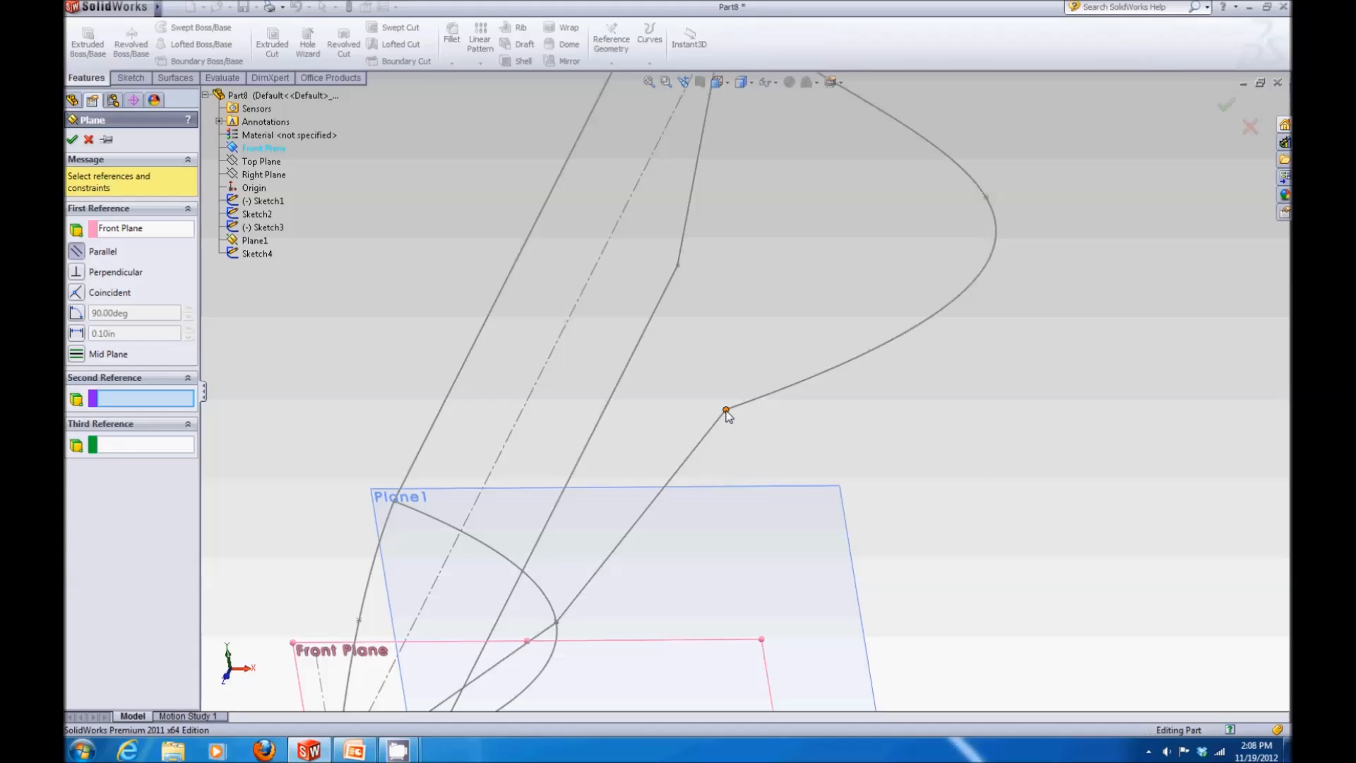
left_click(726, 411)
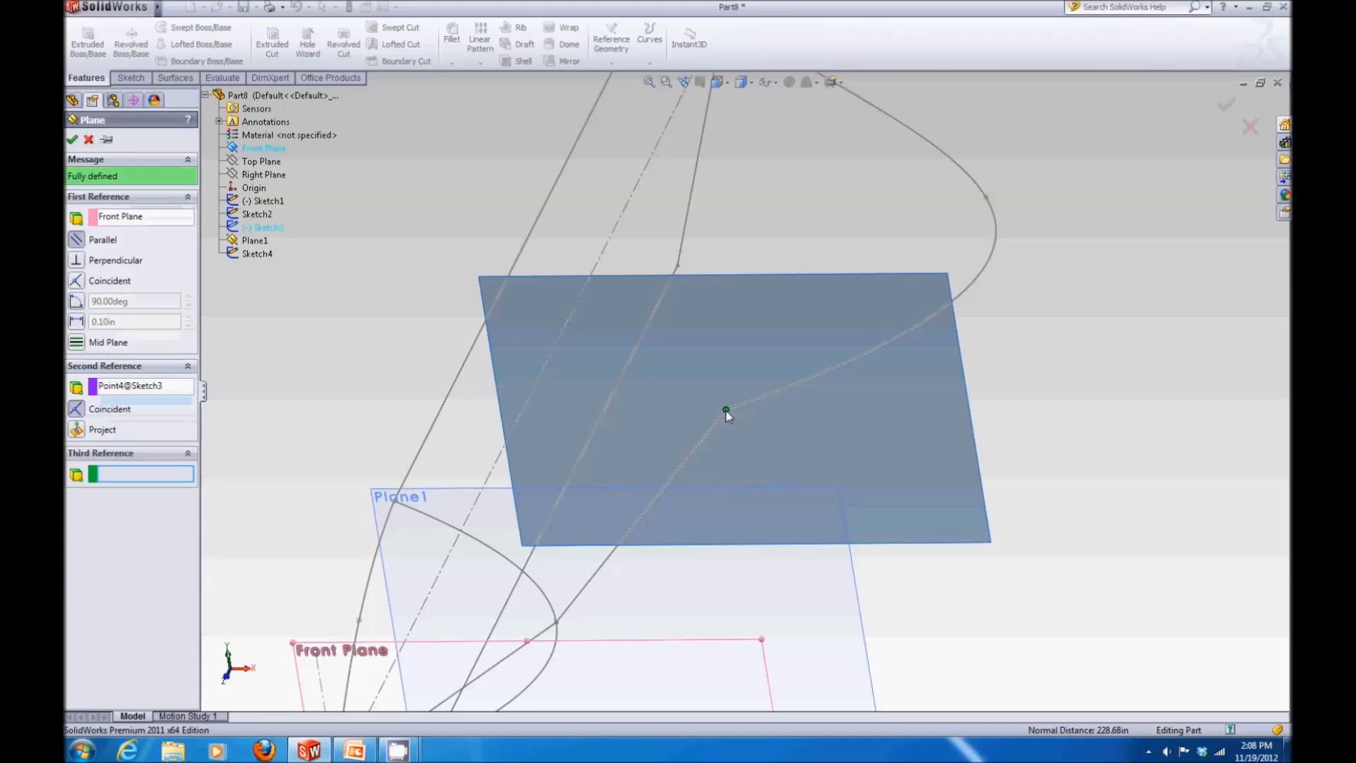
left_click(72, 140)
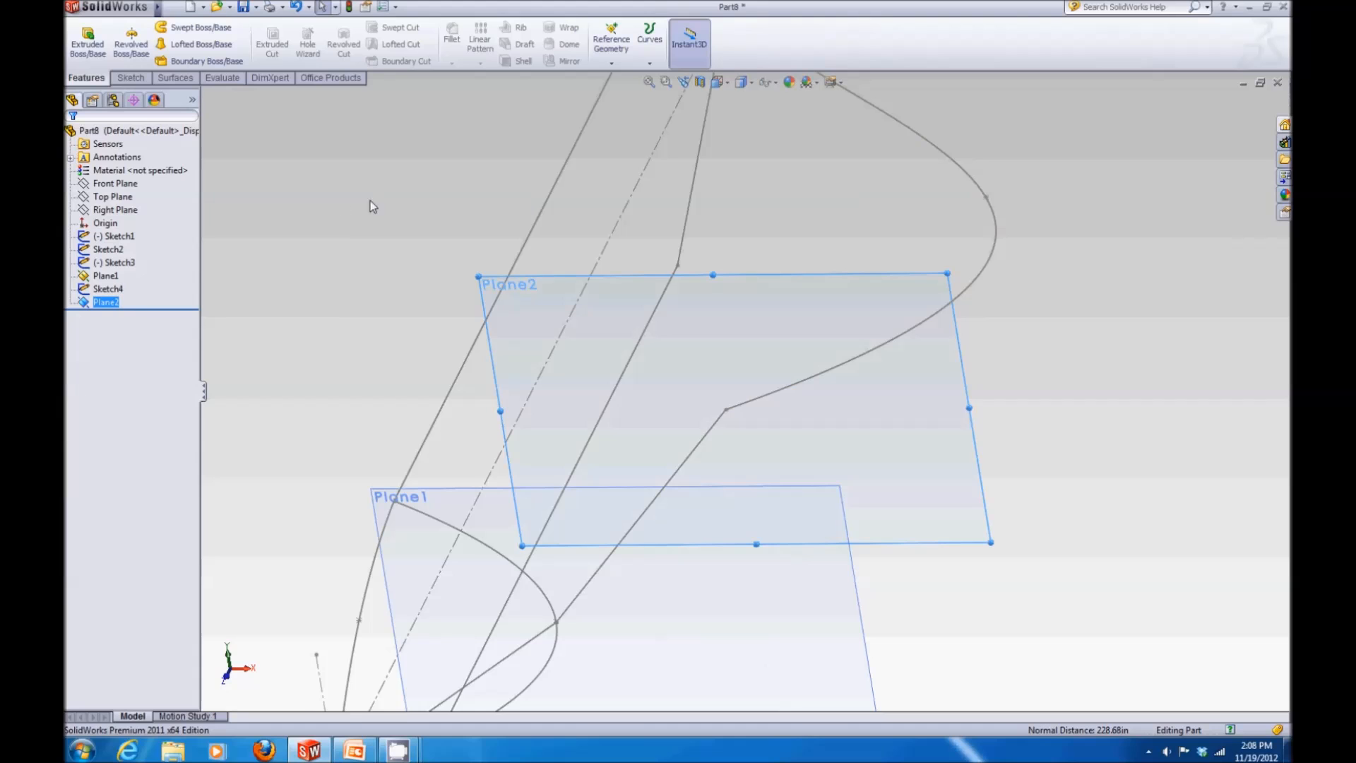
Sketch a five-point spline on the new plane from near the upper profile line, out to about 83 in across, back near the lower profile line
left_click(130, 78)
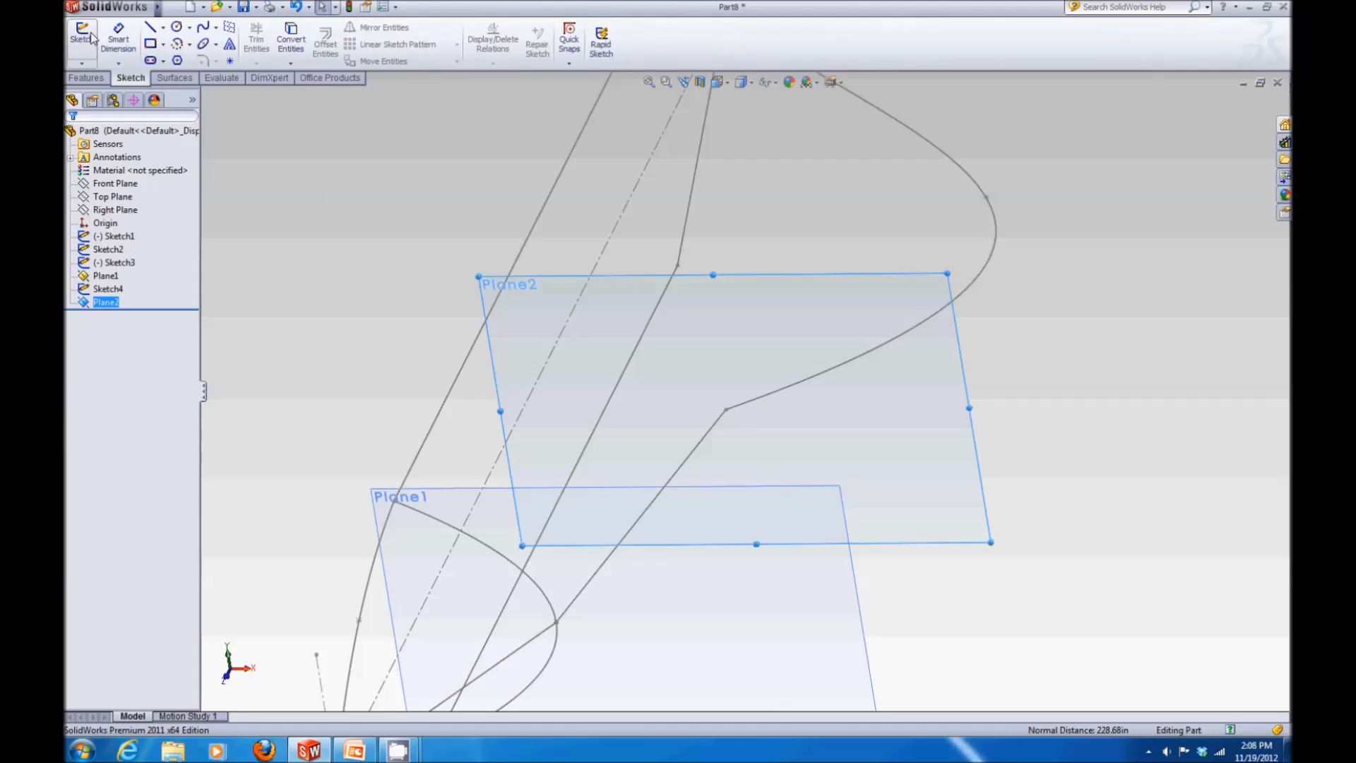
left_click(81, 39)
left_click(215, 27)
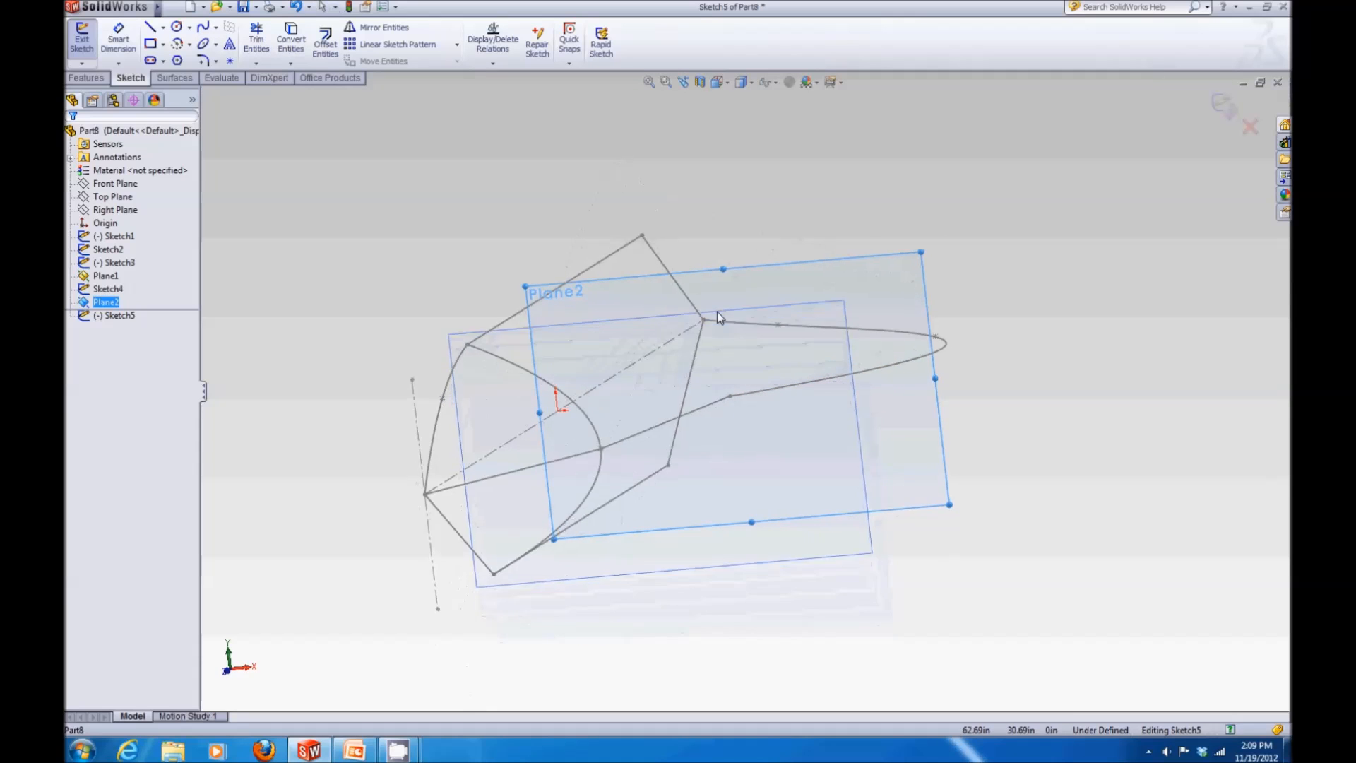
left_click(203, 28)
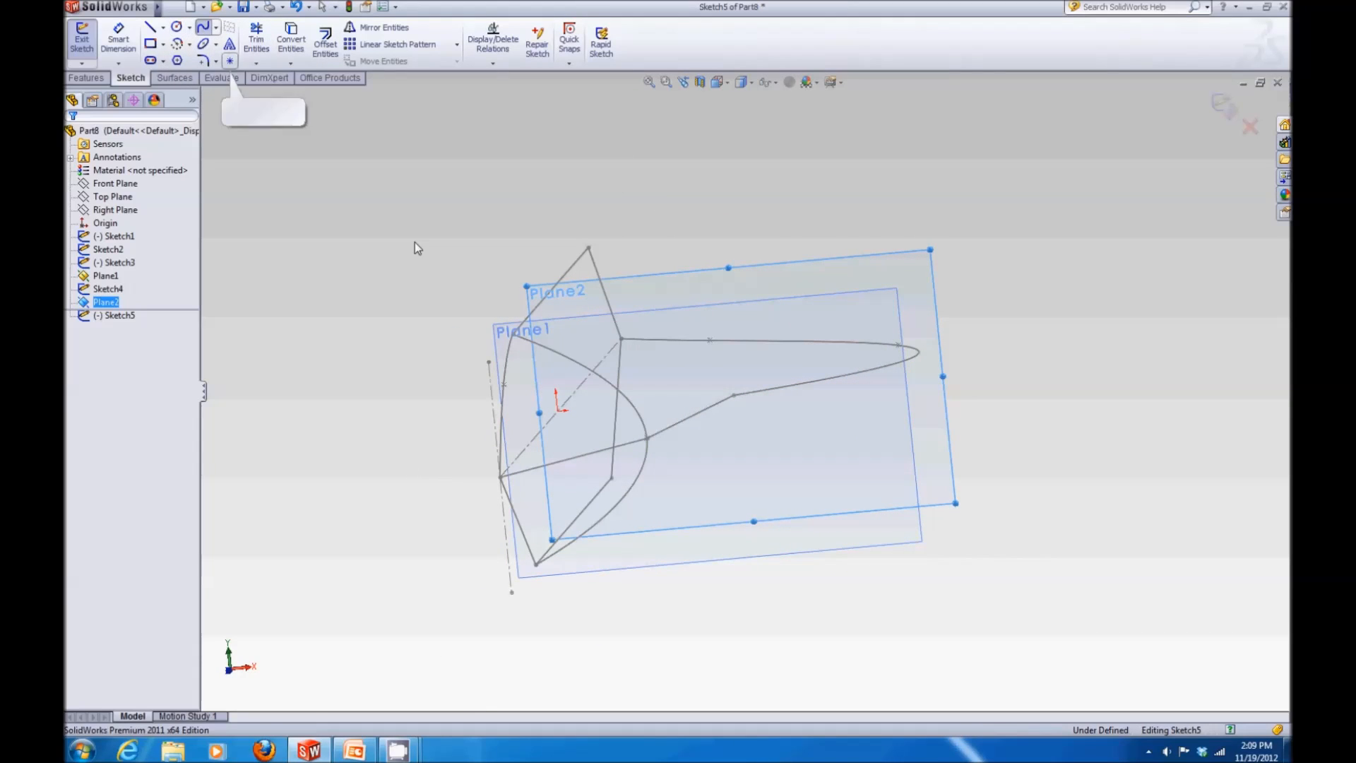
left_click(575, 299)
left_click(683, 347)
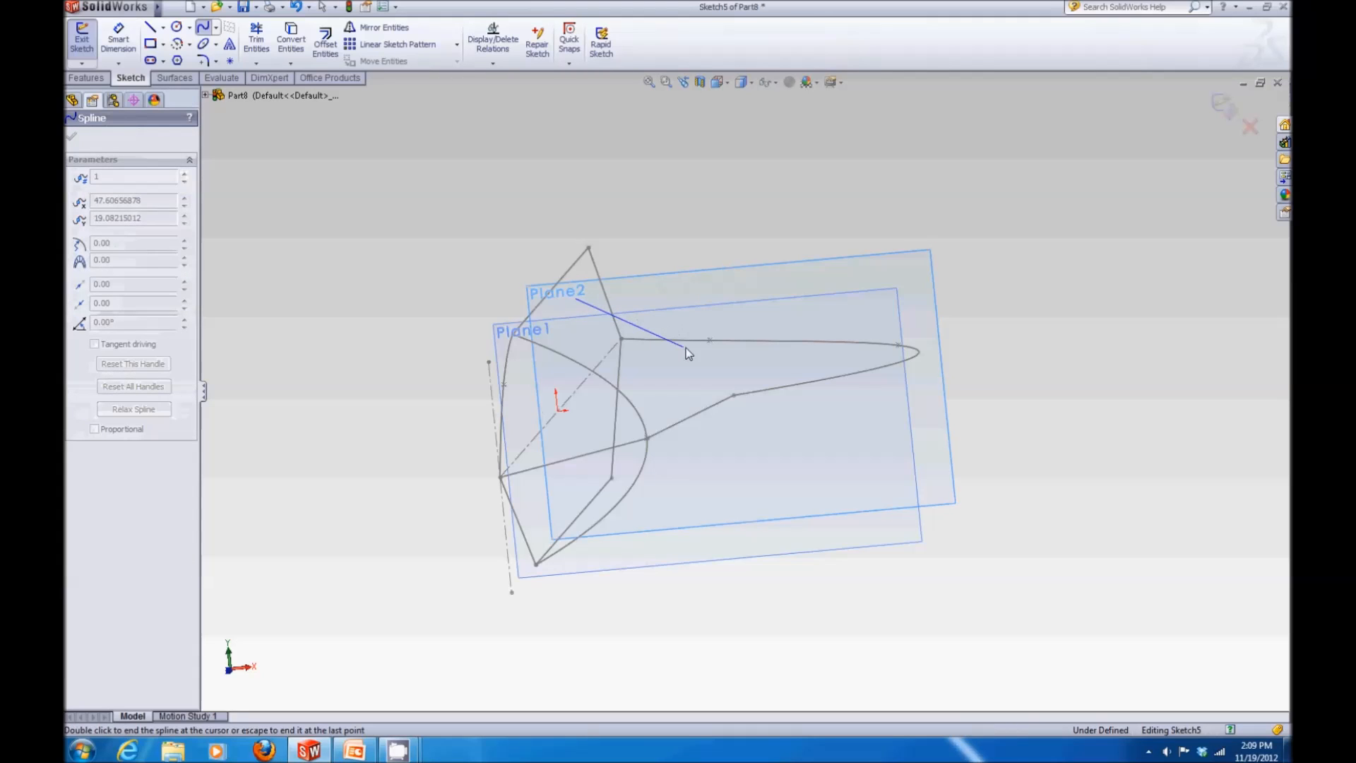
left_click(704, 469)
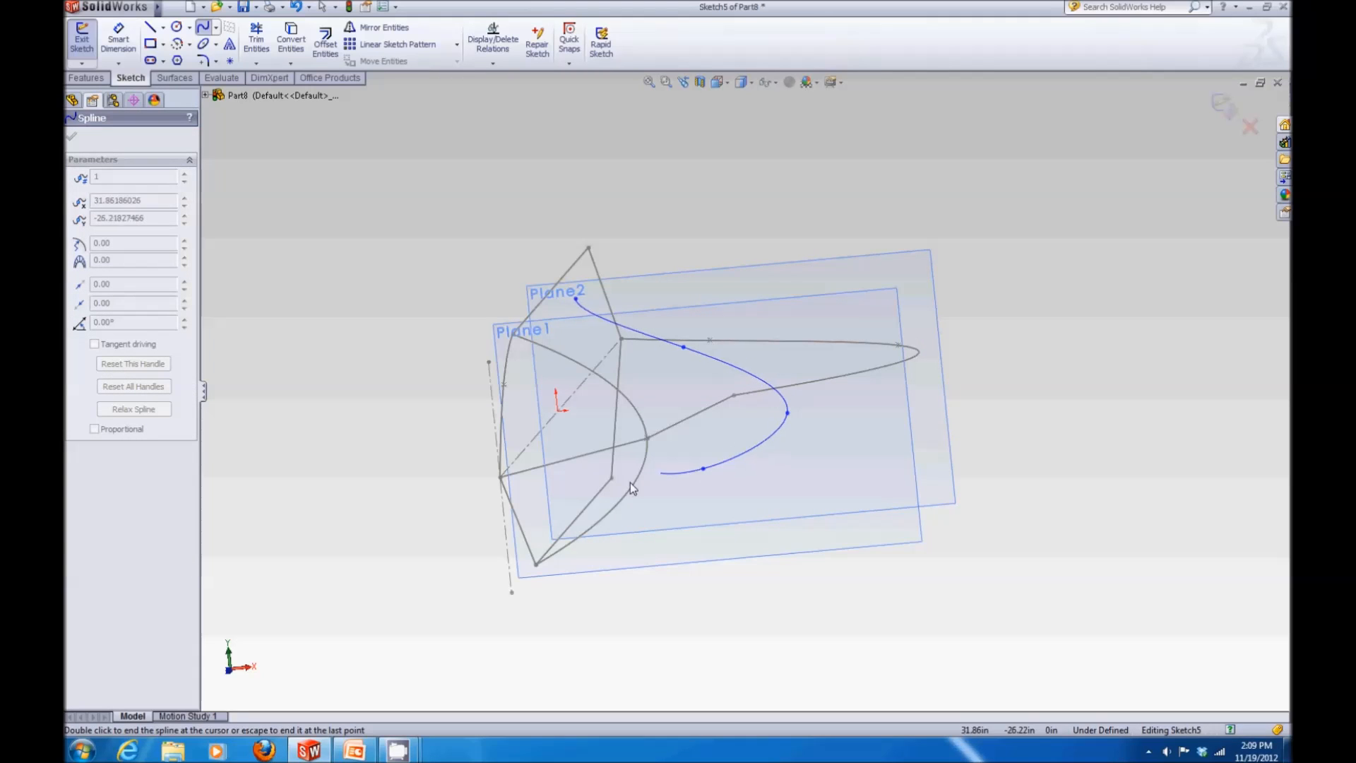
double_click(587, 509)
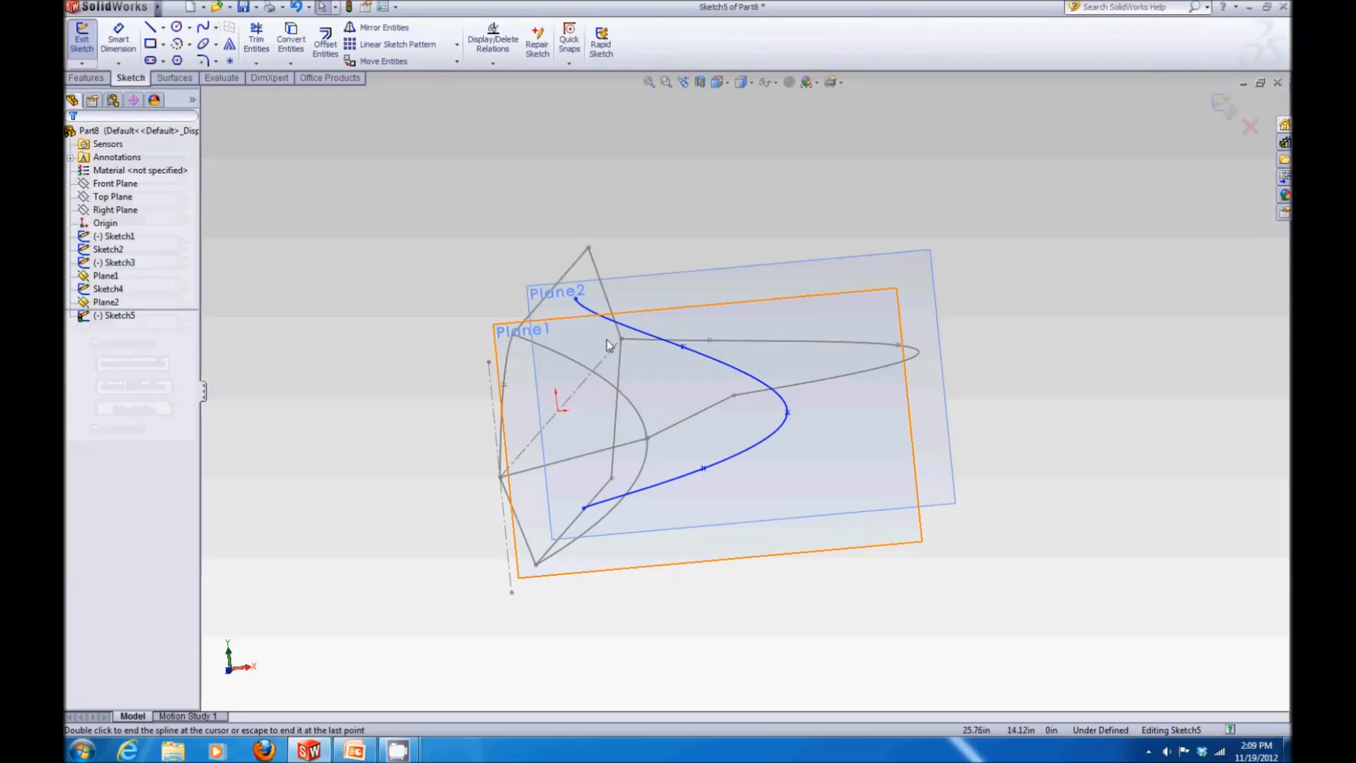
Hide the first reference plane, Plane1
scroll(738, 388, "up", 3)
left_click(105, 277)
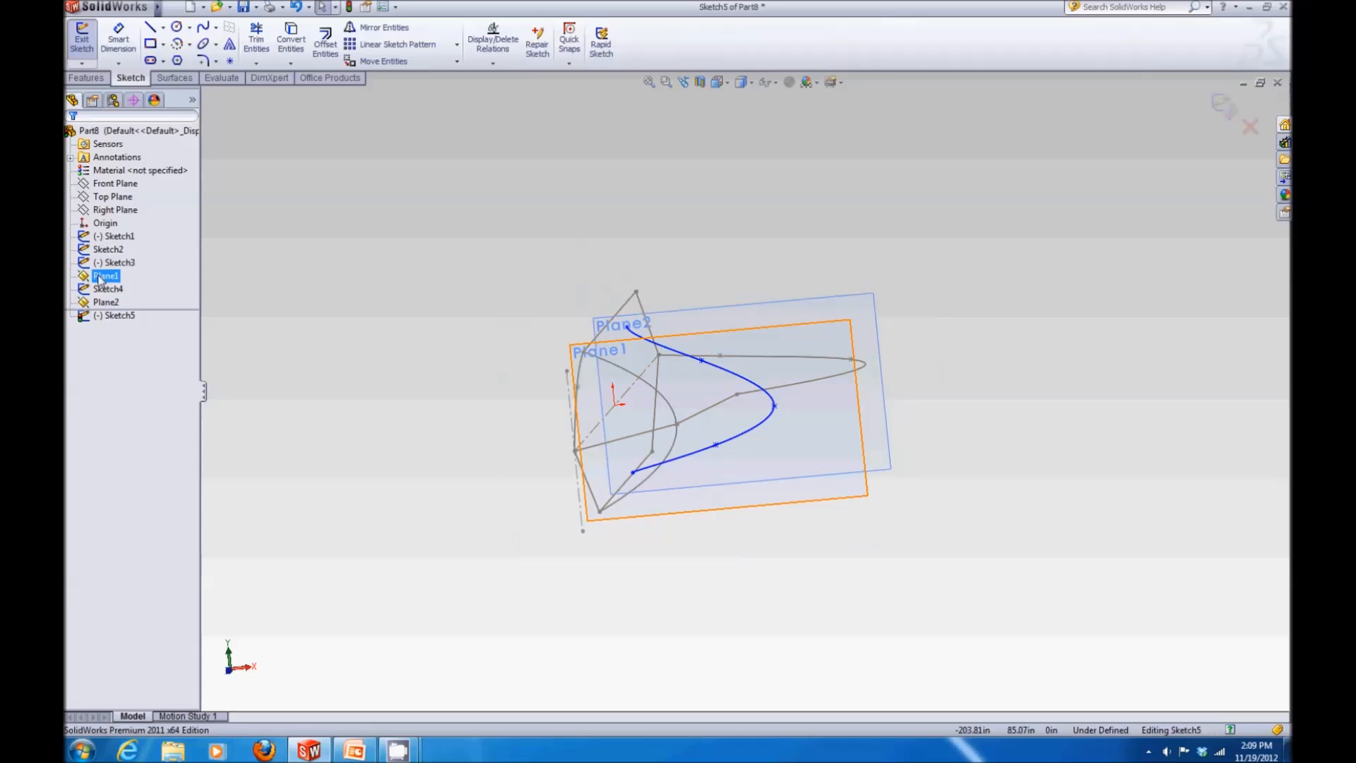
left_click(125, 258)
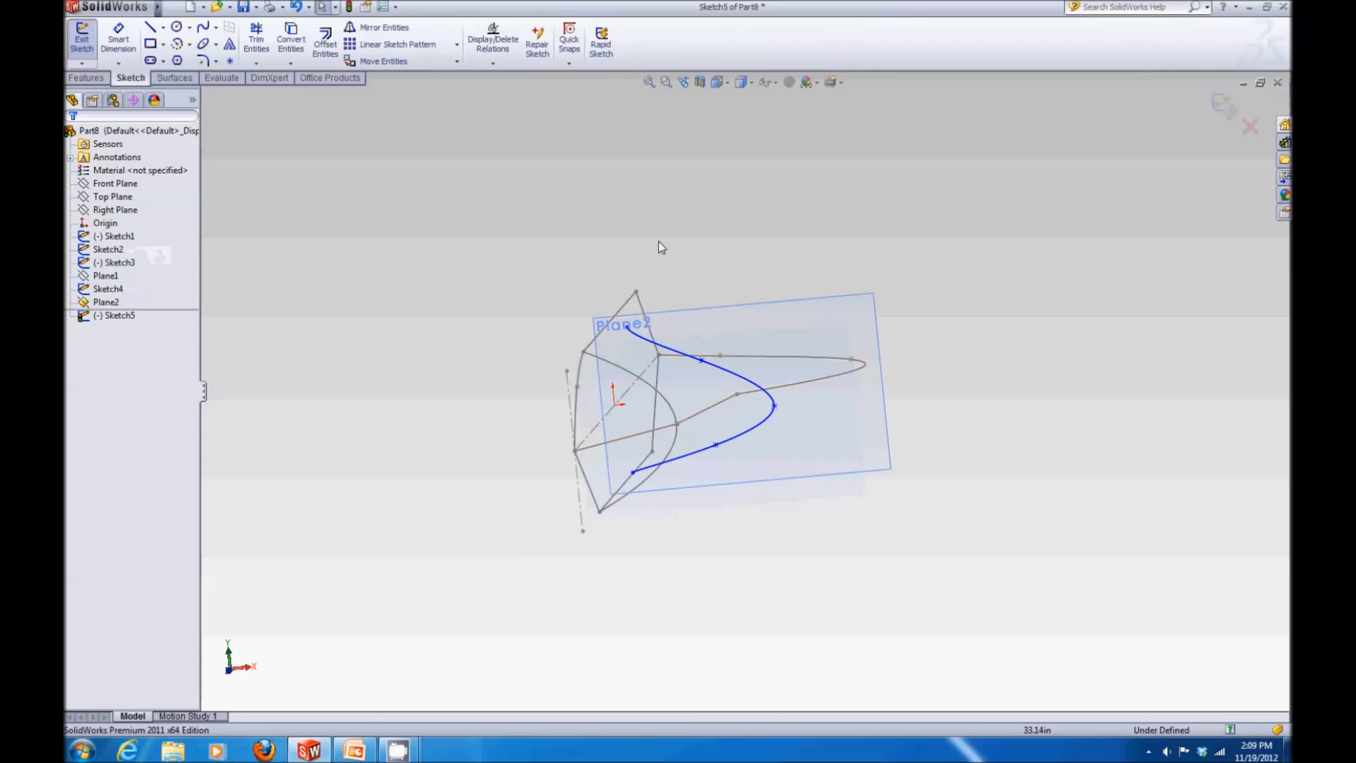
Pierce the new spline's upper endpoint onto the upper profile's straight line and its lower endpoint onto the lower profile's straight line
scroll(728, 342, "down", 3)
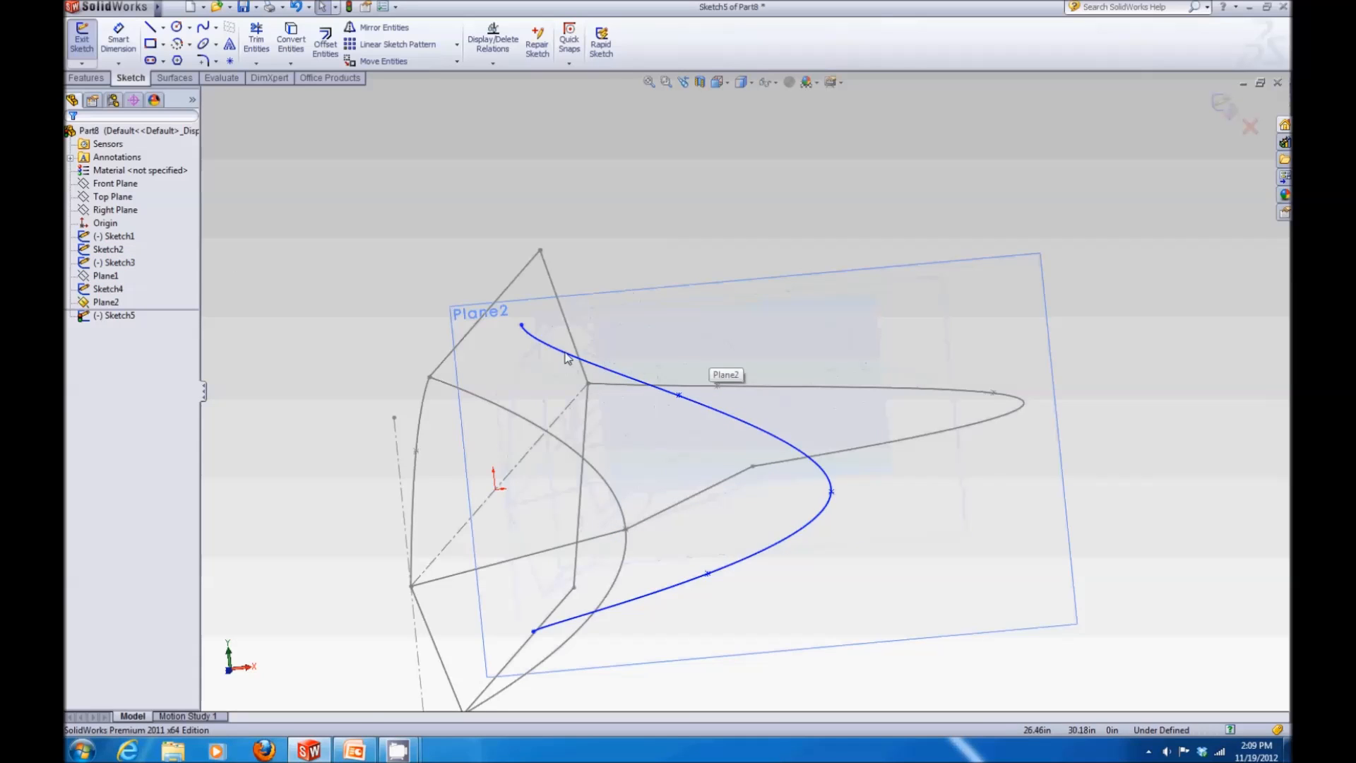
left_click(520, 326)
left_click(477, 325, "ctrl")
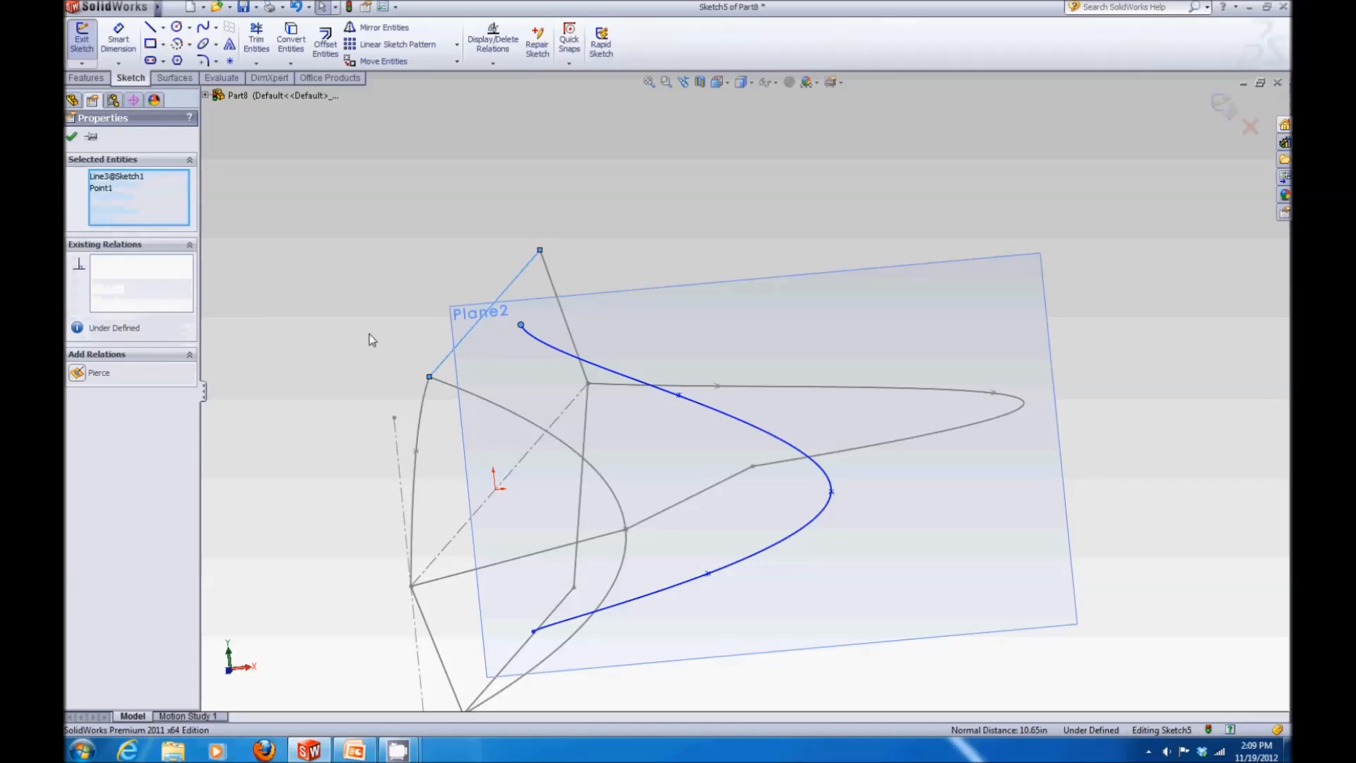
left_click(77, 375)
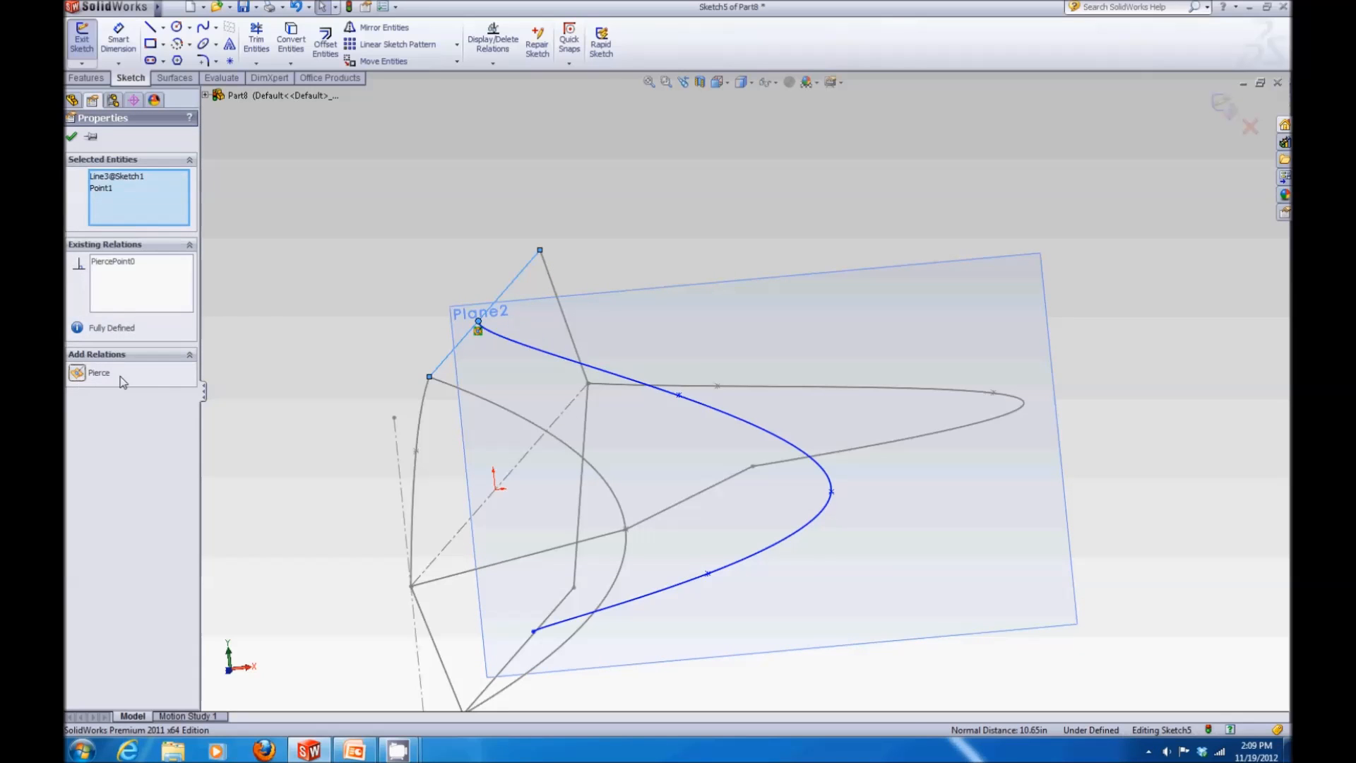
left_click(534, 631)
left_click(517, 655, "ctrl")
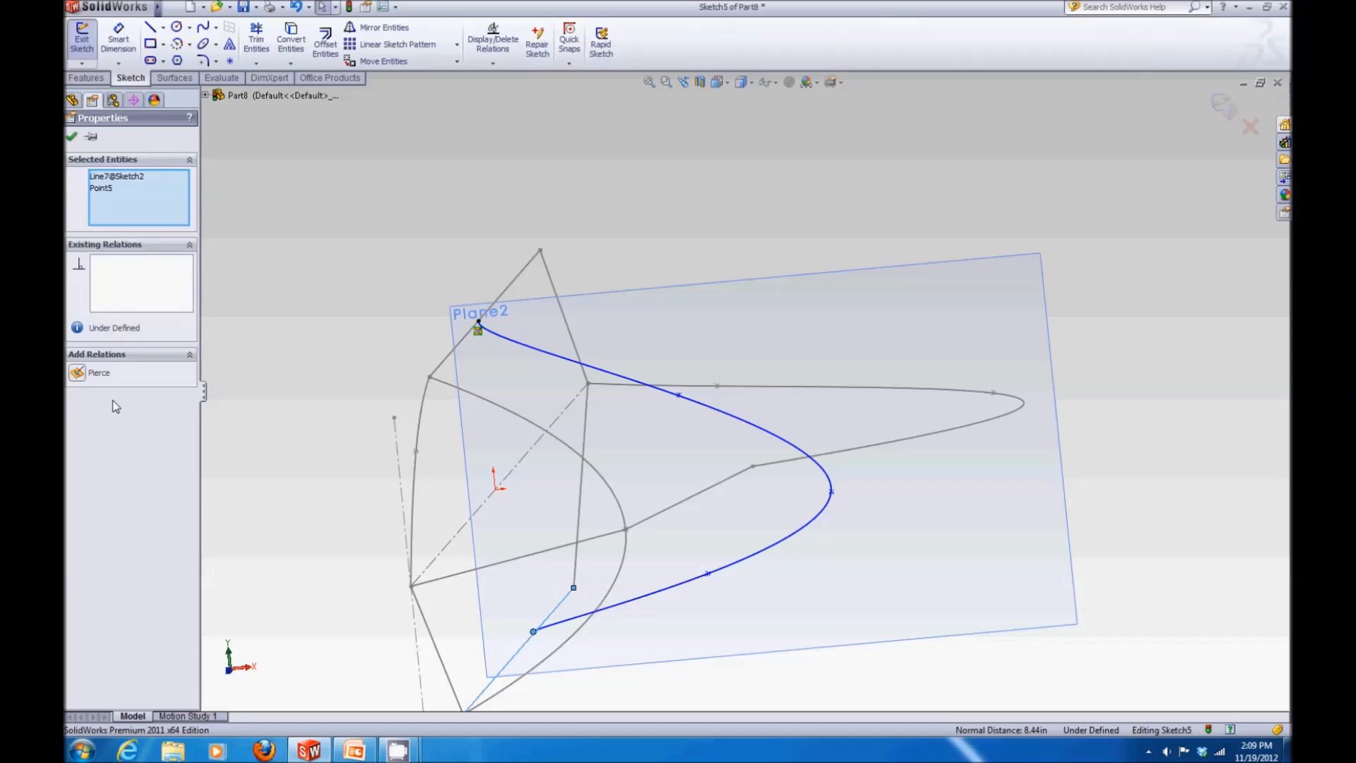
left_click(78, 378)
Add a Pierce relation between the new spline's middle point and the Top Plane outline's curve
left_click(887, 433)
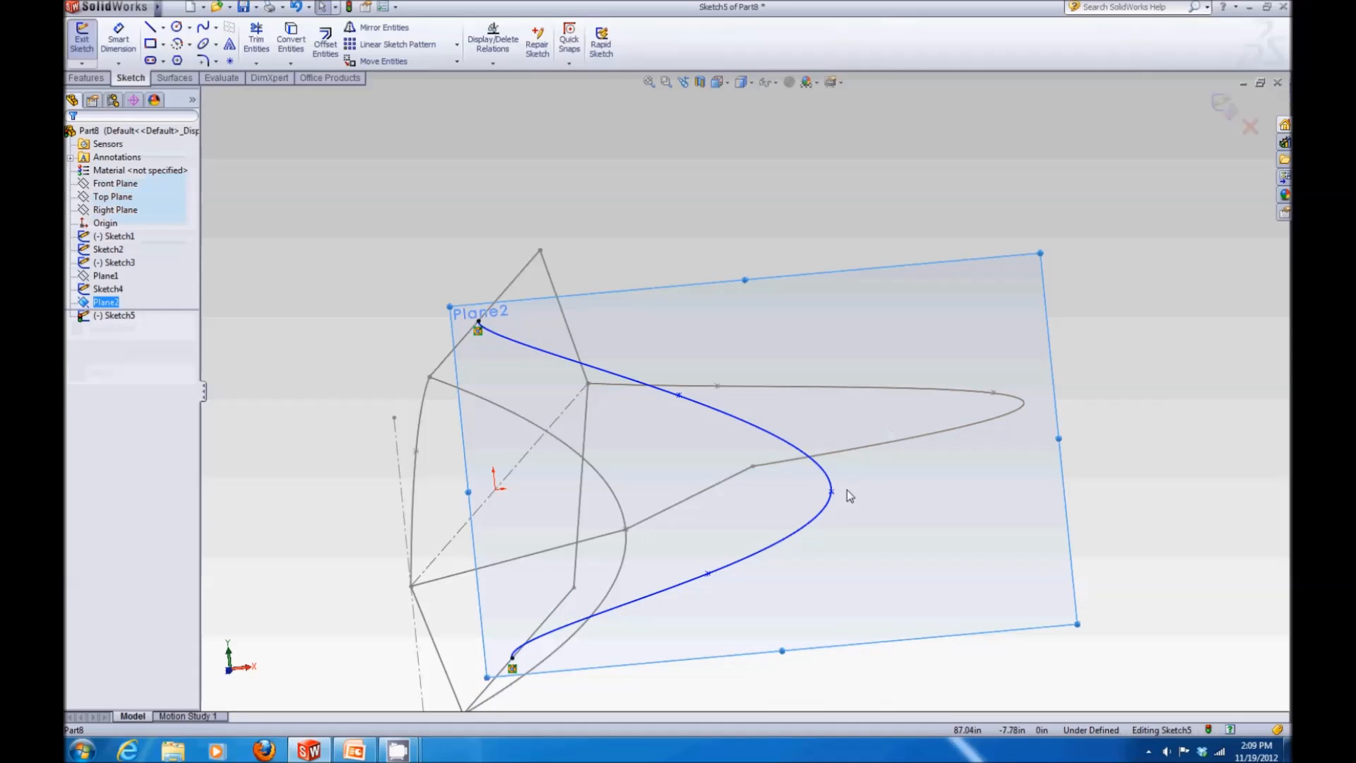
left_click(832, 493)
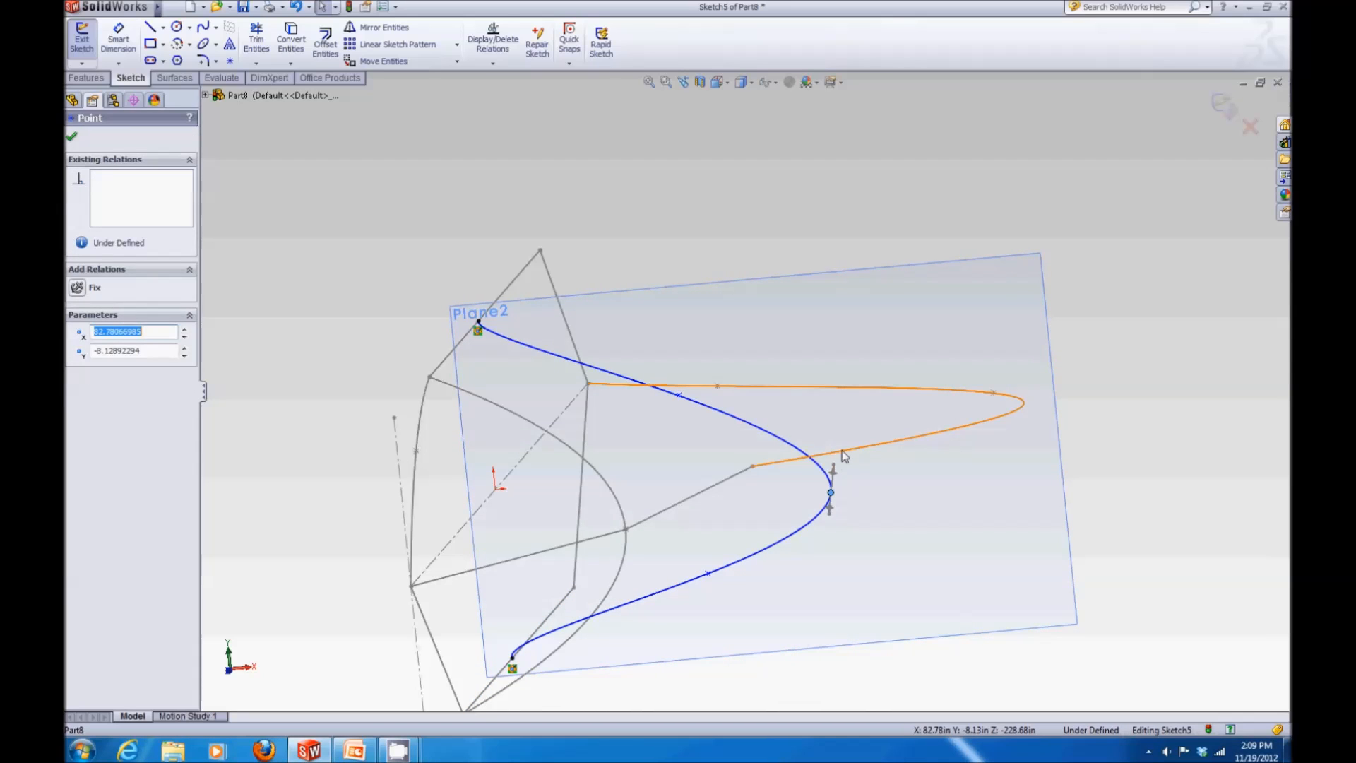
left_click(833, 456, "ctrl")
left_click(97, 425)
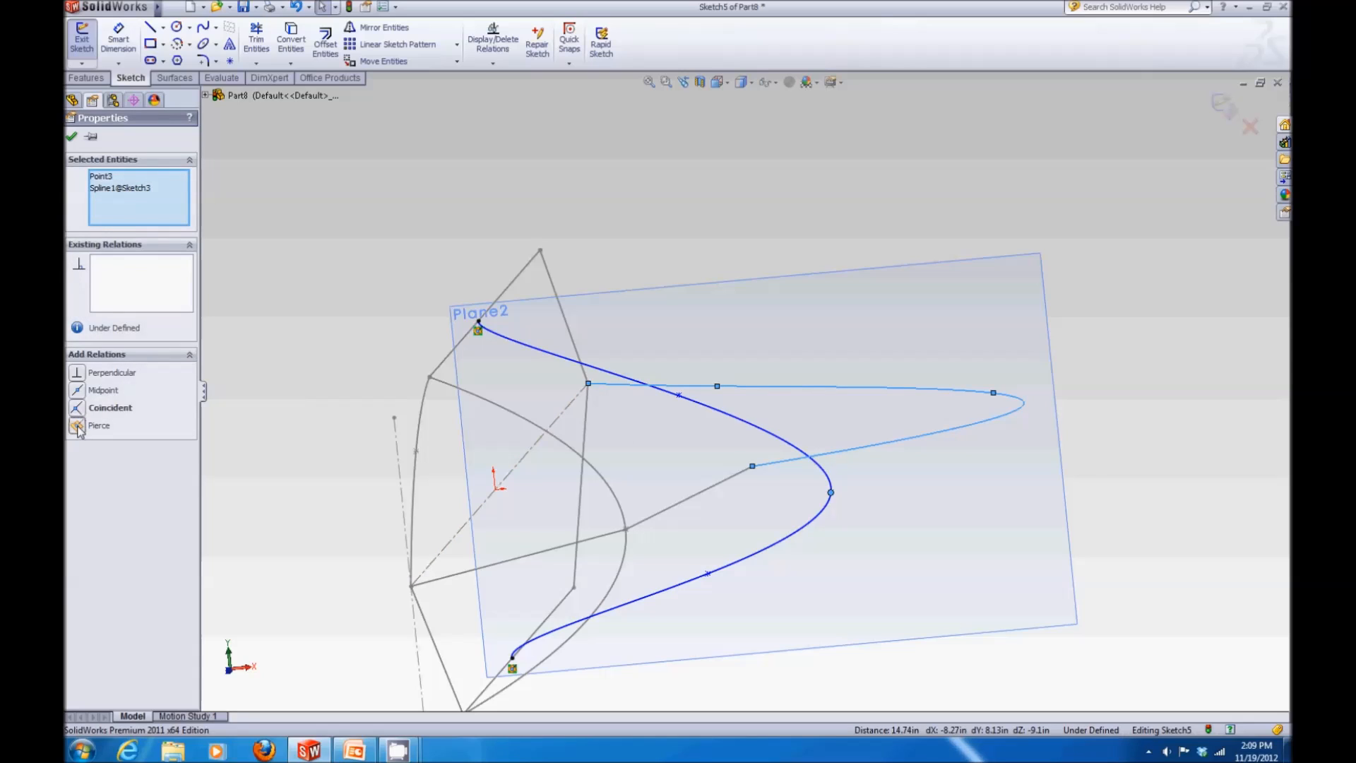
key("Escape")
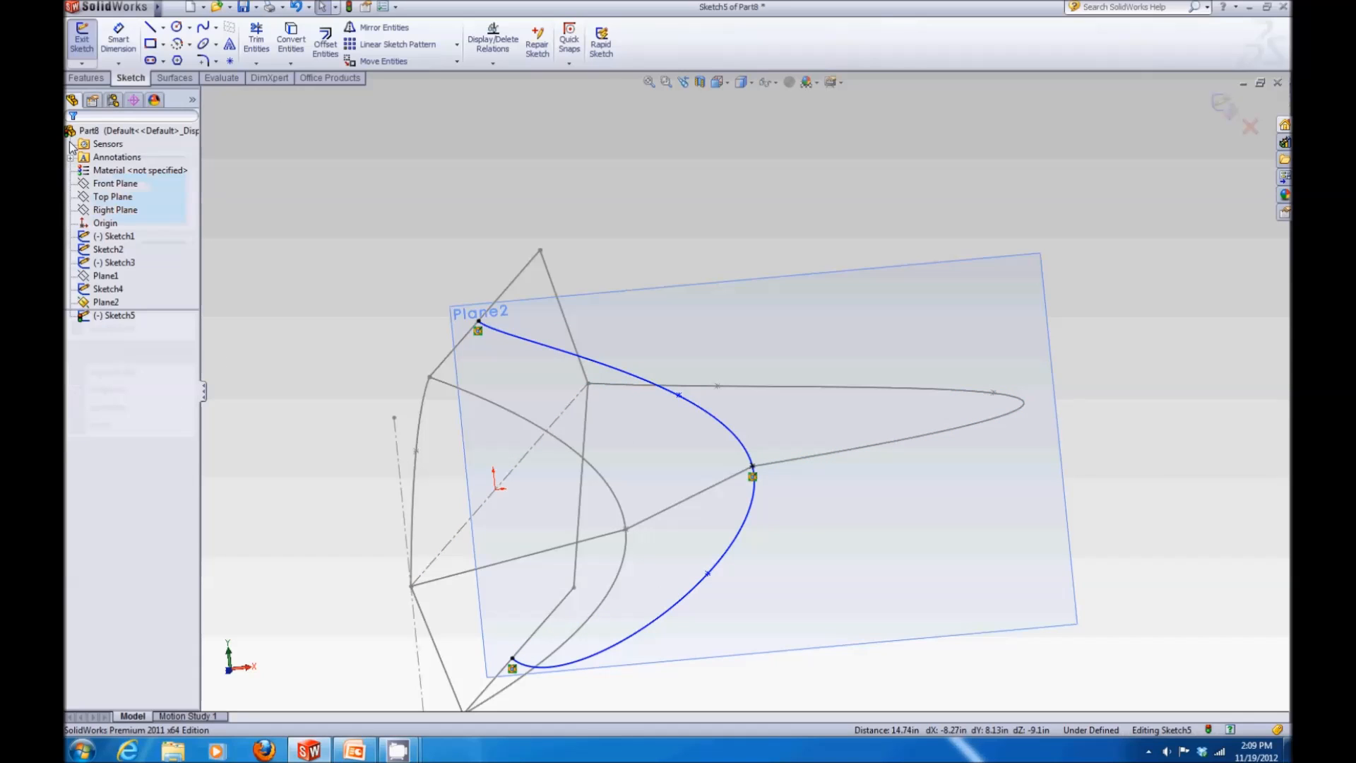
Rotate the tangency handle at the spline's upper endpoint to a nearly horizontal direction of about 2 degrees
left_click(478, 322)
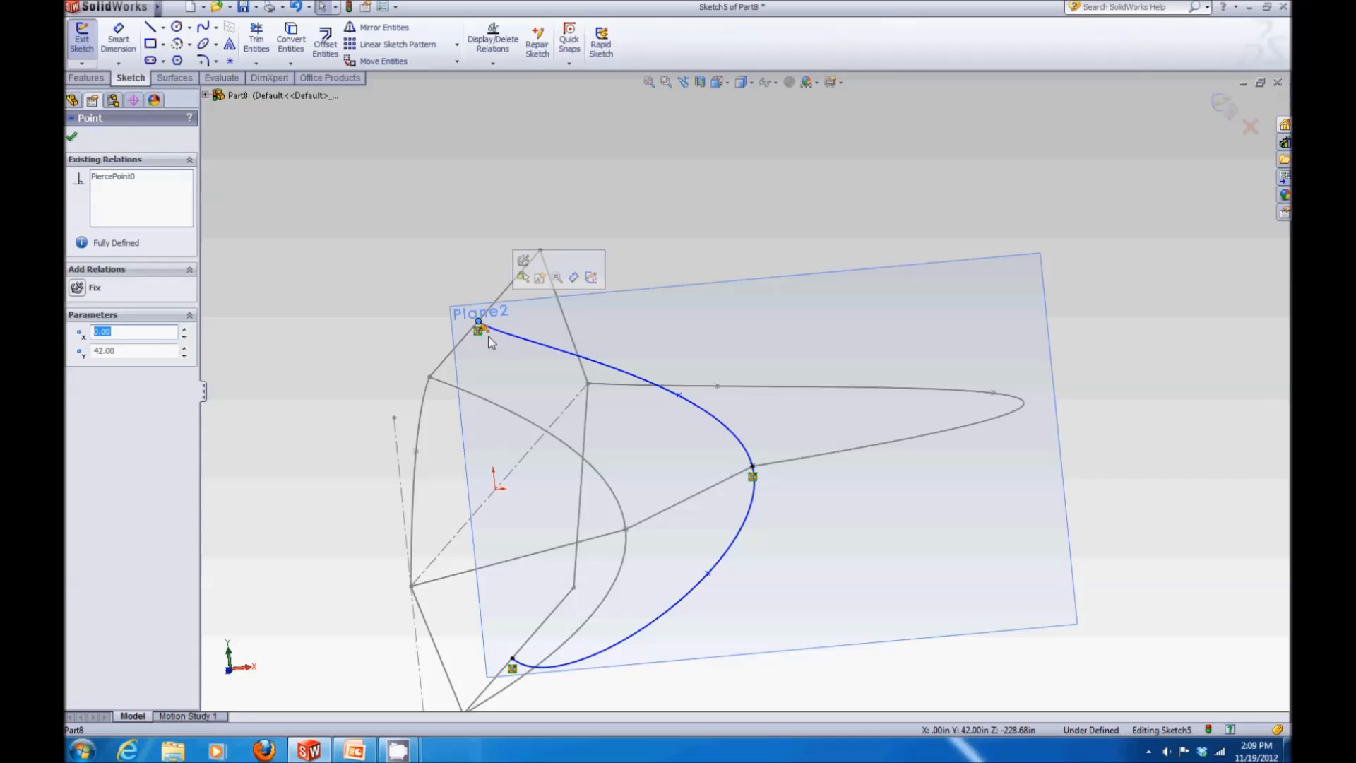
left_click_drag(485, 327, 539, 314)
left_click(696, 408)
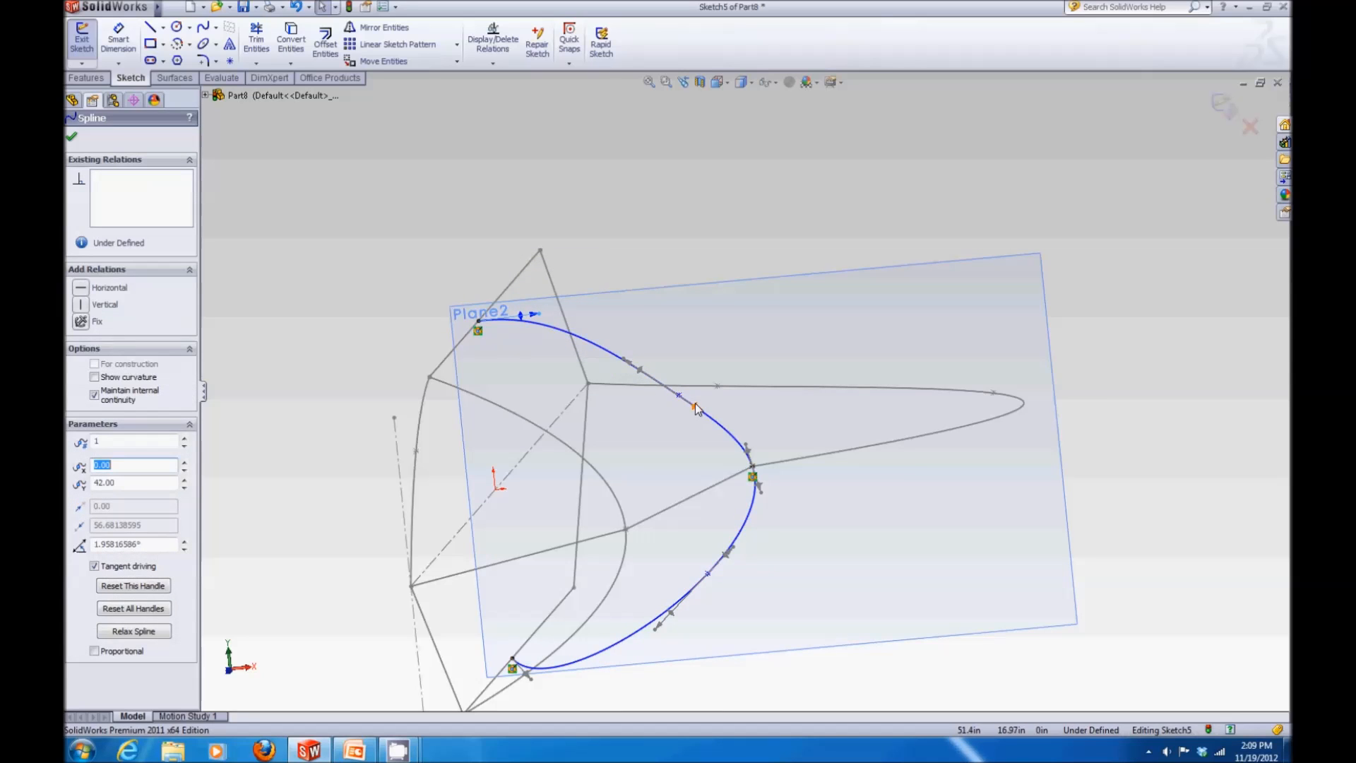
Pull the spline's two intermediate points inward, rotate its lower endpoint's tangency handle nearly horizontal outward, and exit the sketch
left_click(679, 396)
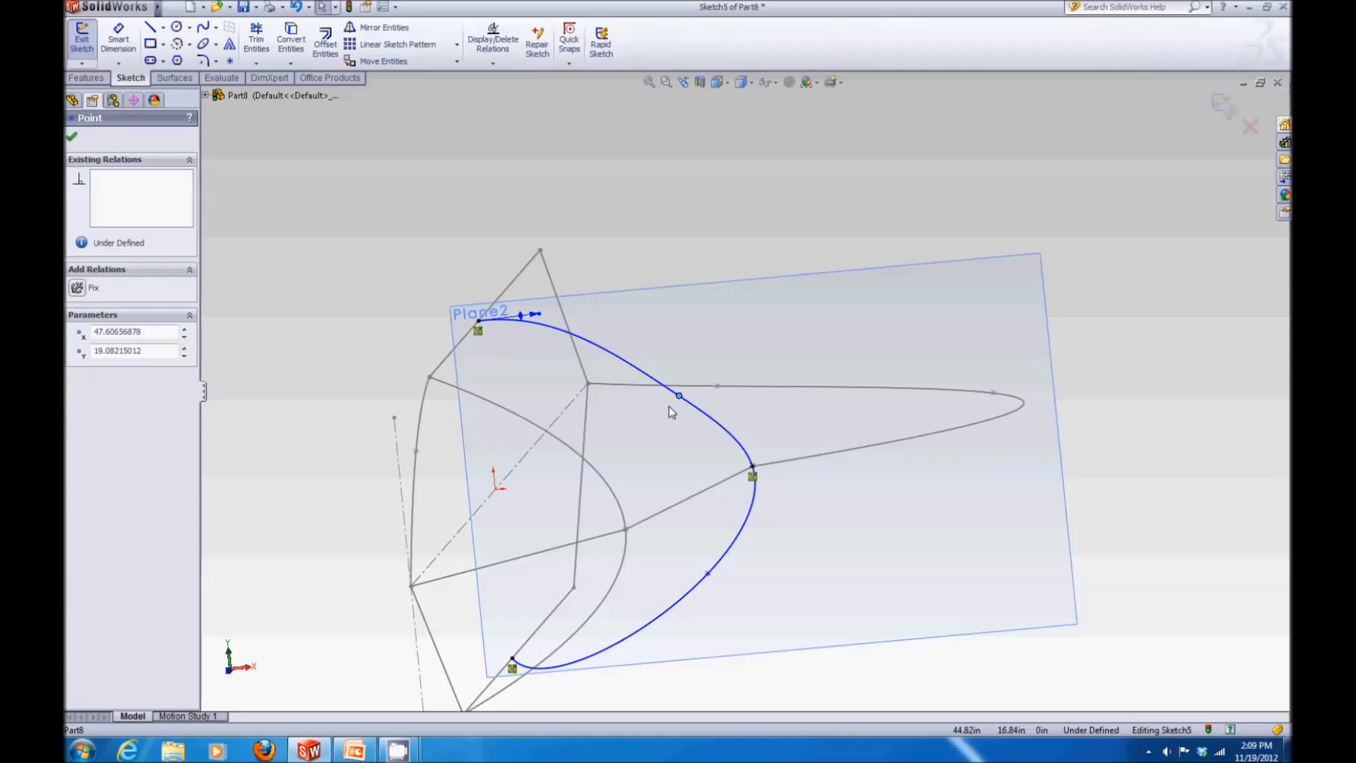
left_click_drag(679, 395, 660, 435)
left_click_drag(712, 576, 671, 544)
left_click(512, 658)
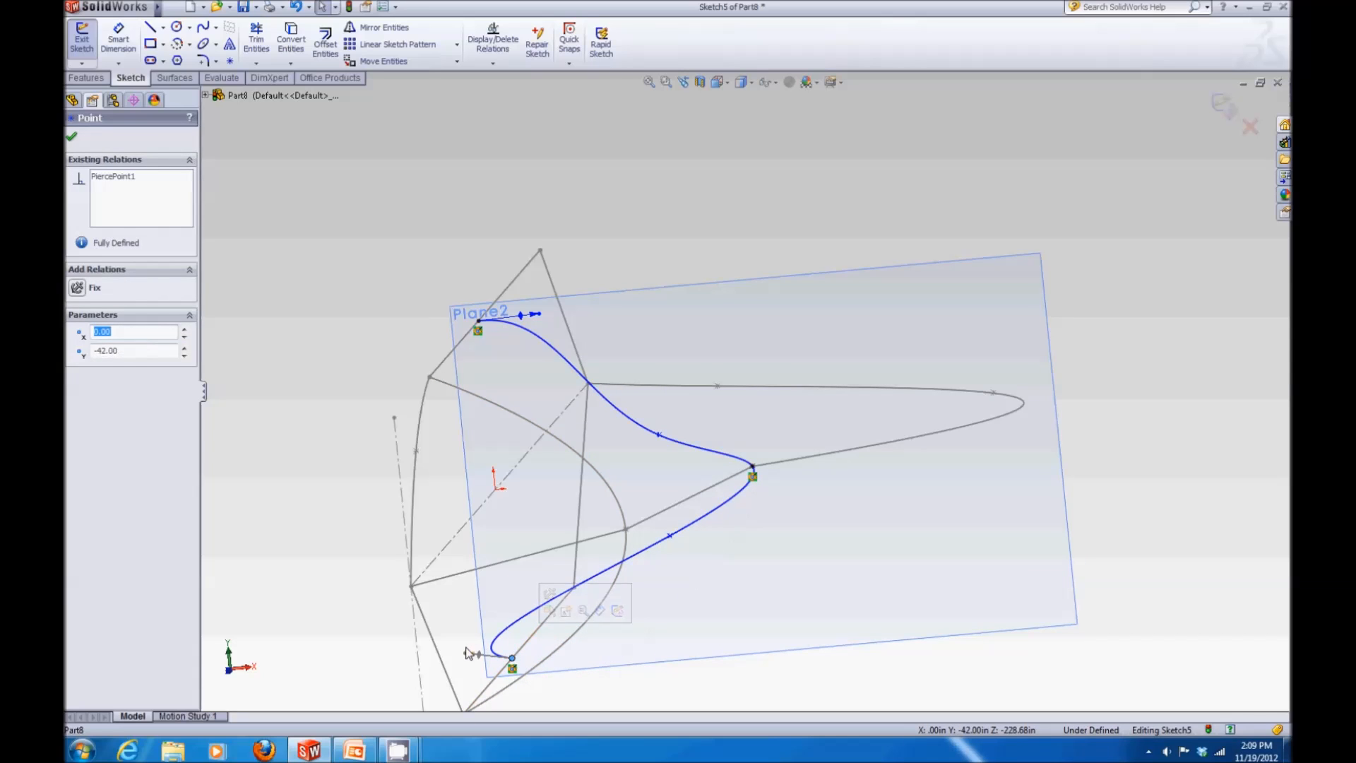
left_click_drag(466, 656, 592, 647)
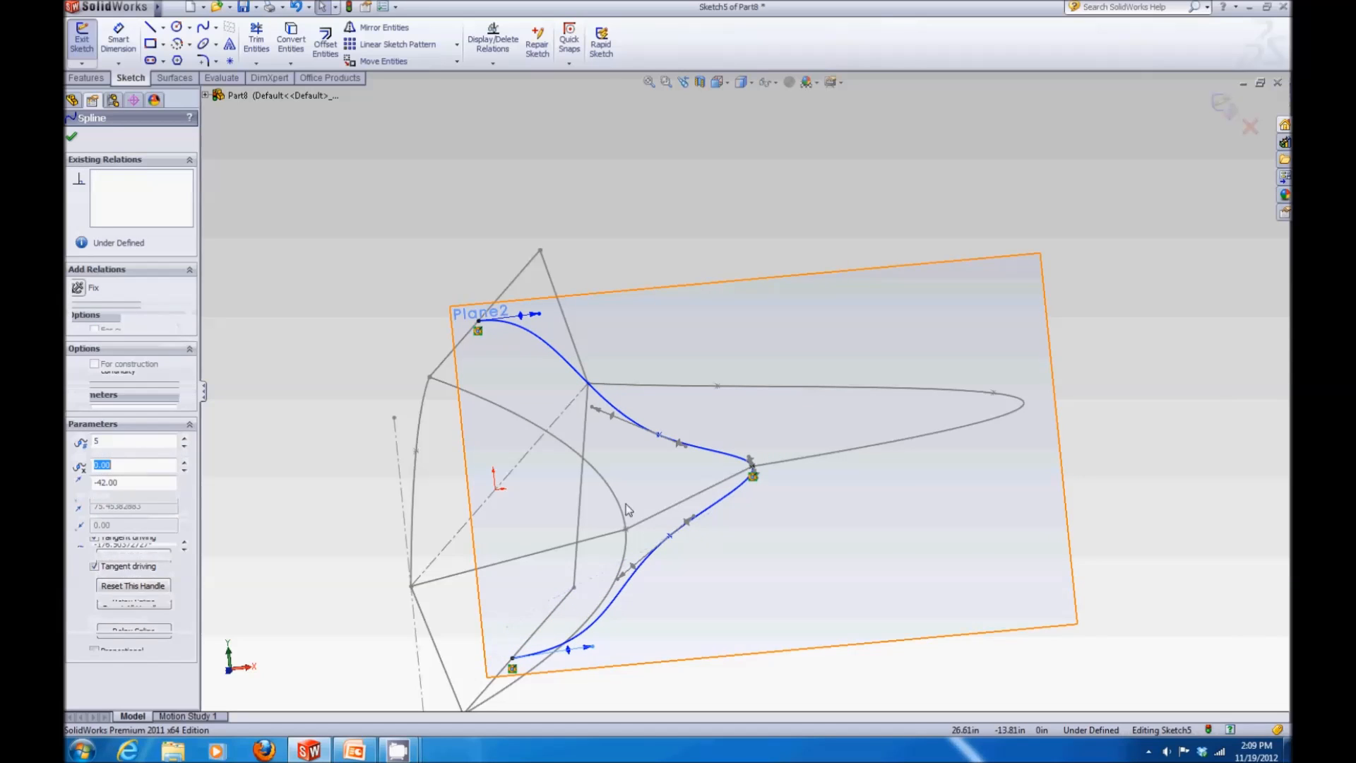
left_click(1220, 108)
Hide the second reference plane, Plane2
left_click(106, 301)
left_click(107, 289, "ctrl")
left_click(132, 282)
mouse_move(417, 202)
middle_mouse_down()
mouse_move(396, 213)
mouse_move(411, 236)
mouse_move(510, 244)
middle_mouse_up()
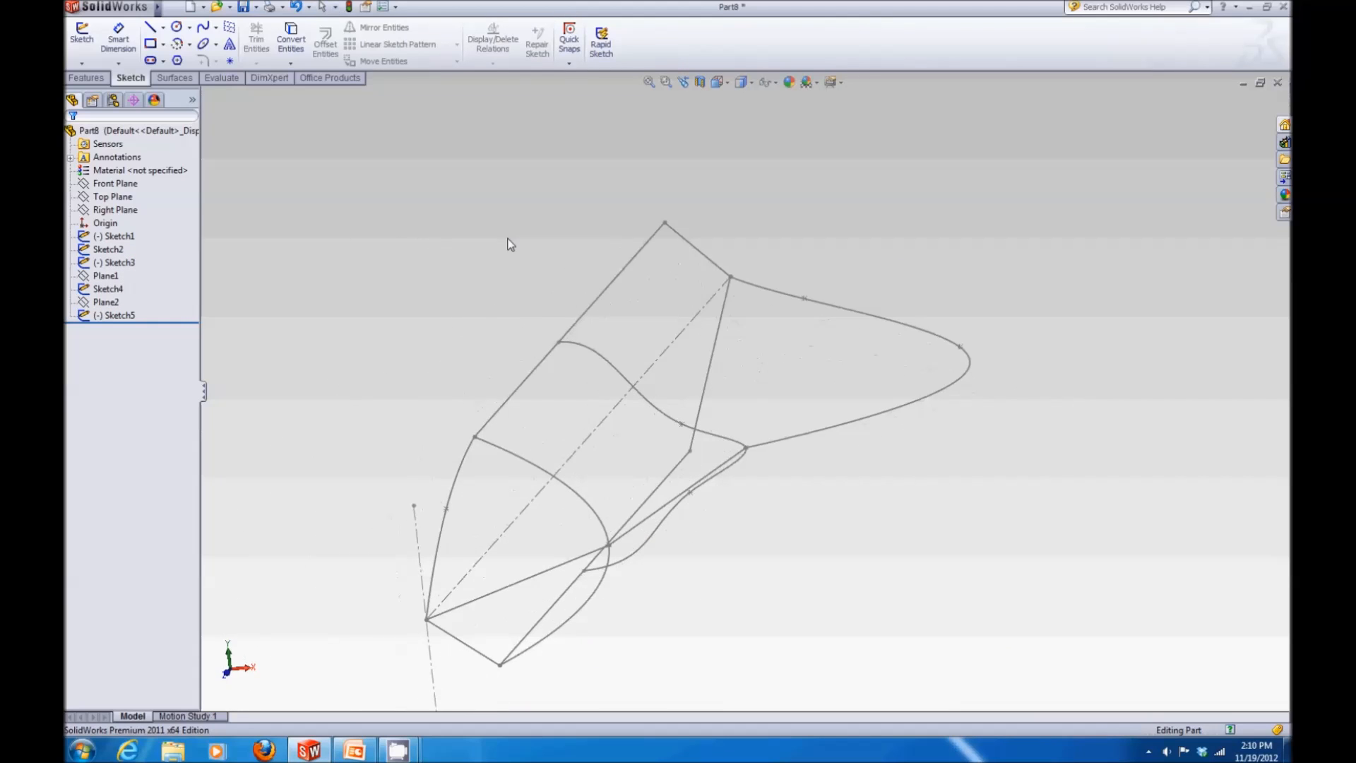
Create a reference plane parallel to the Front Plane and coincident with the Top Plane outline's spline point just behind its widest bulge
left_click(961, 348)
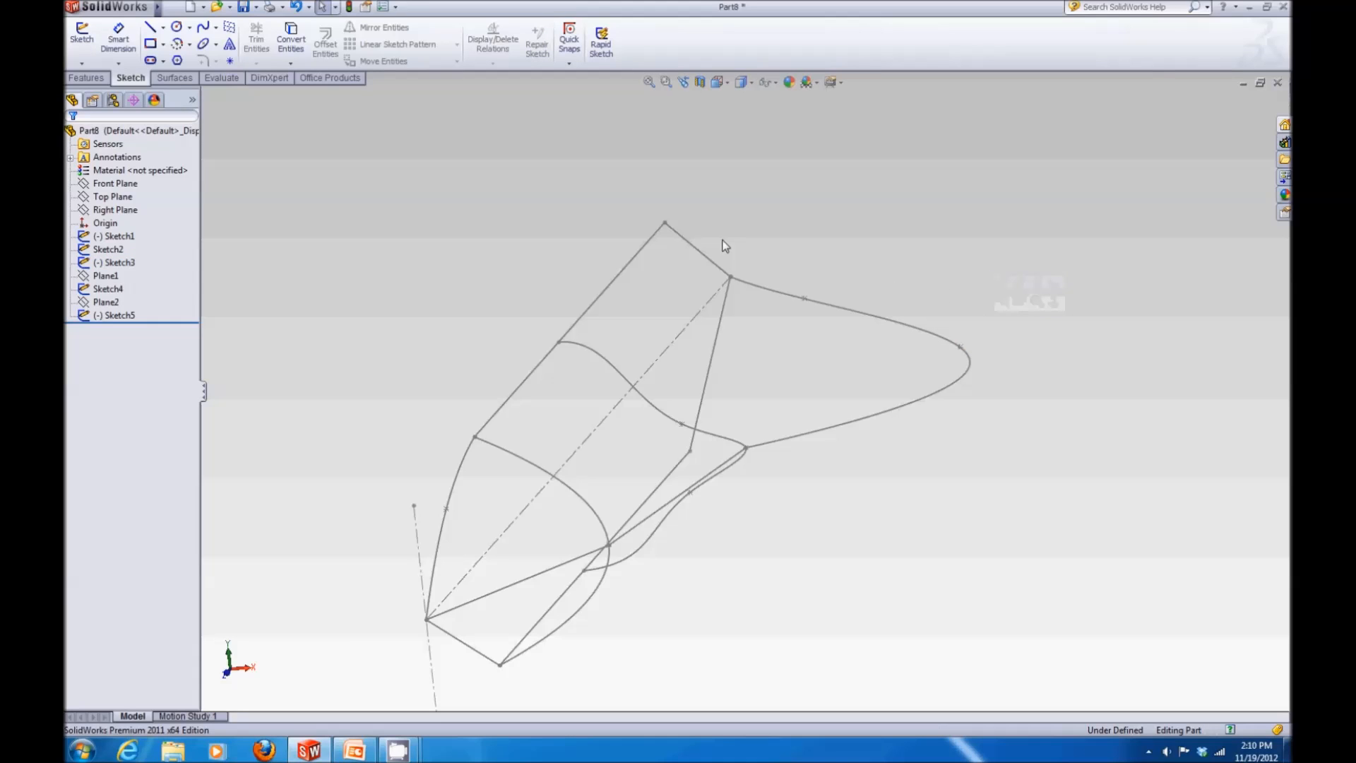
left_click(101, 80)
left_click(610, 65)
left_click(612, 79)
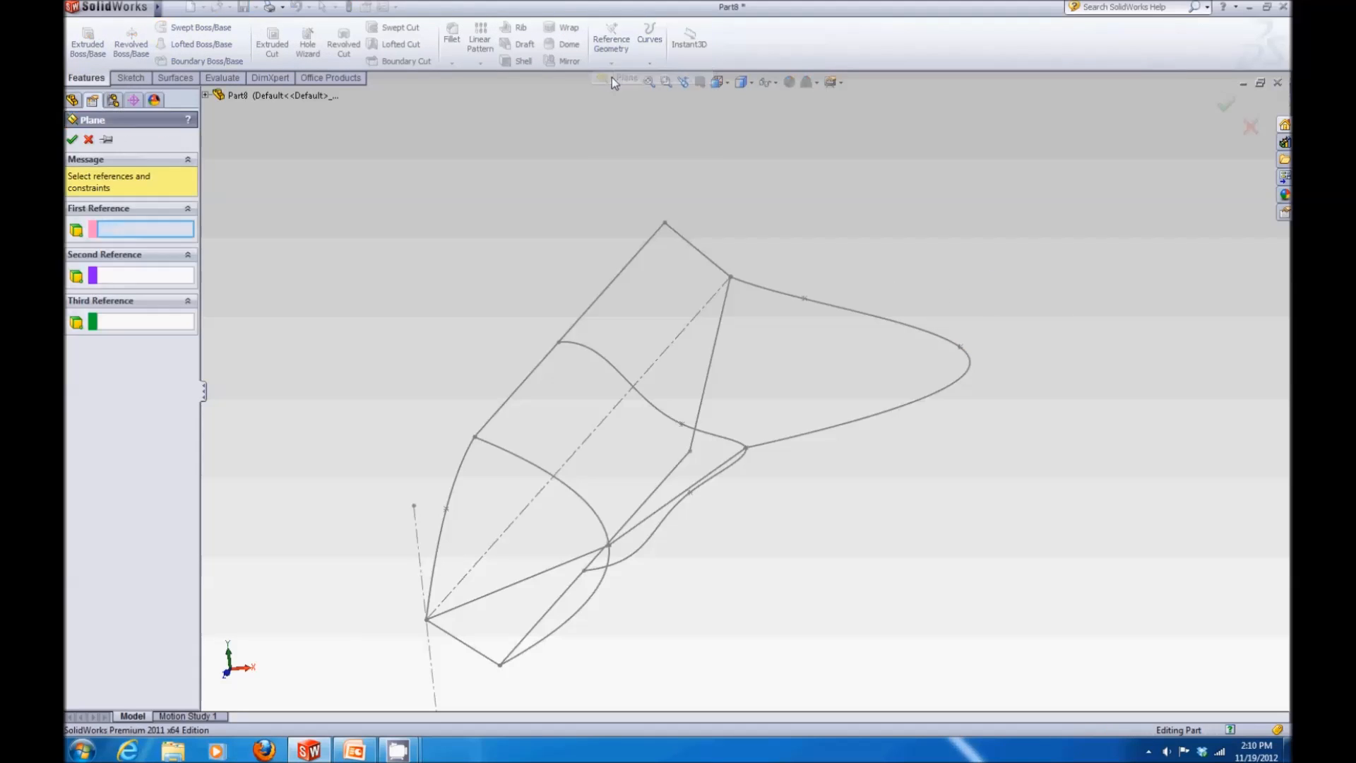
left_click(205, 94)
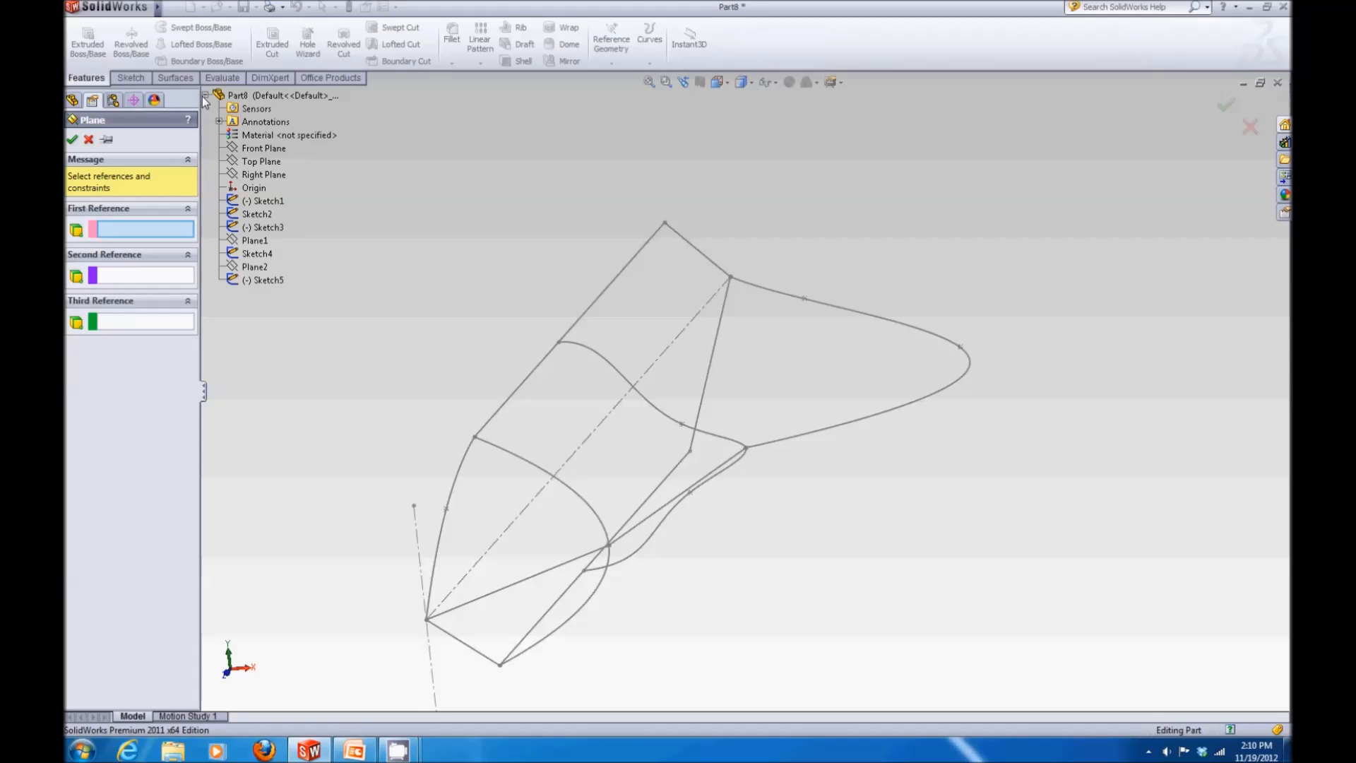
left_click(240, 151)
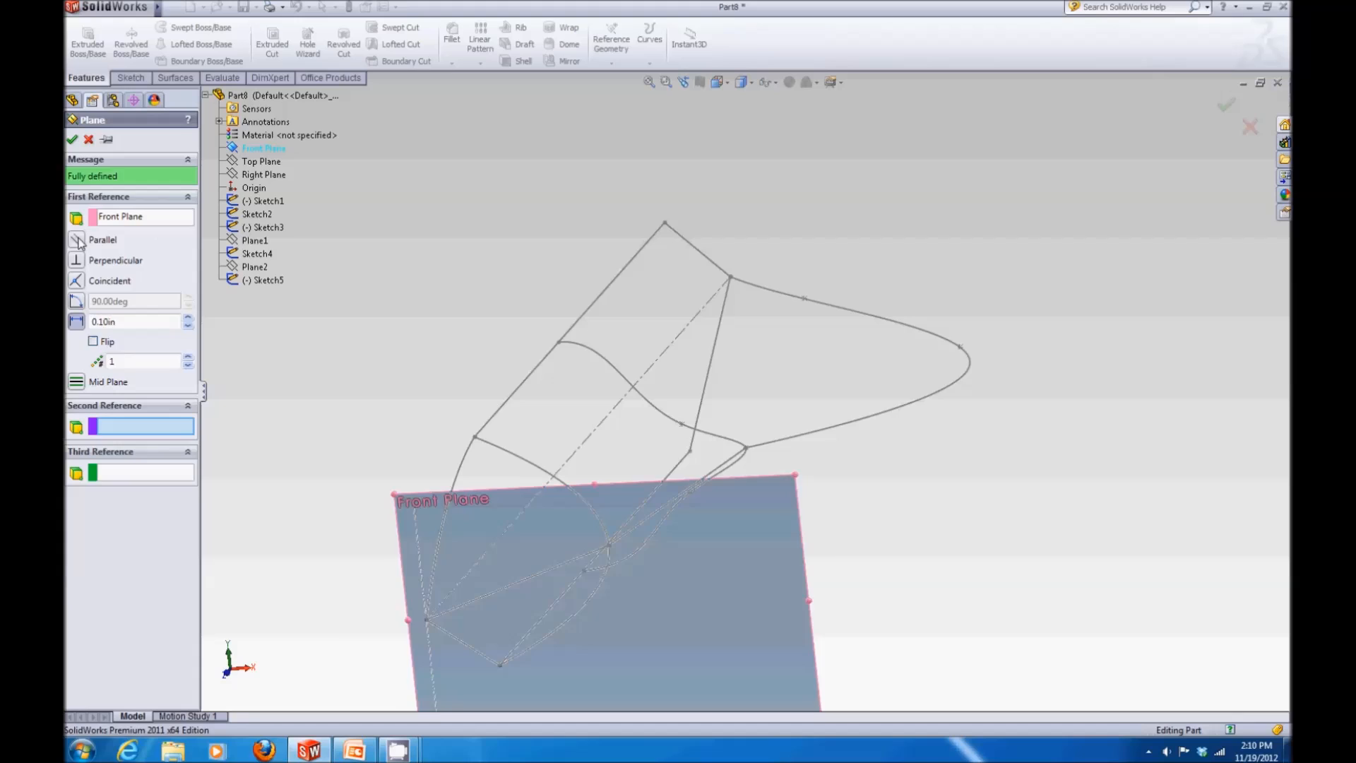
left_click(76, 251)
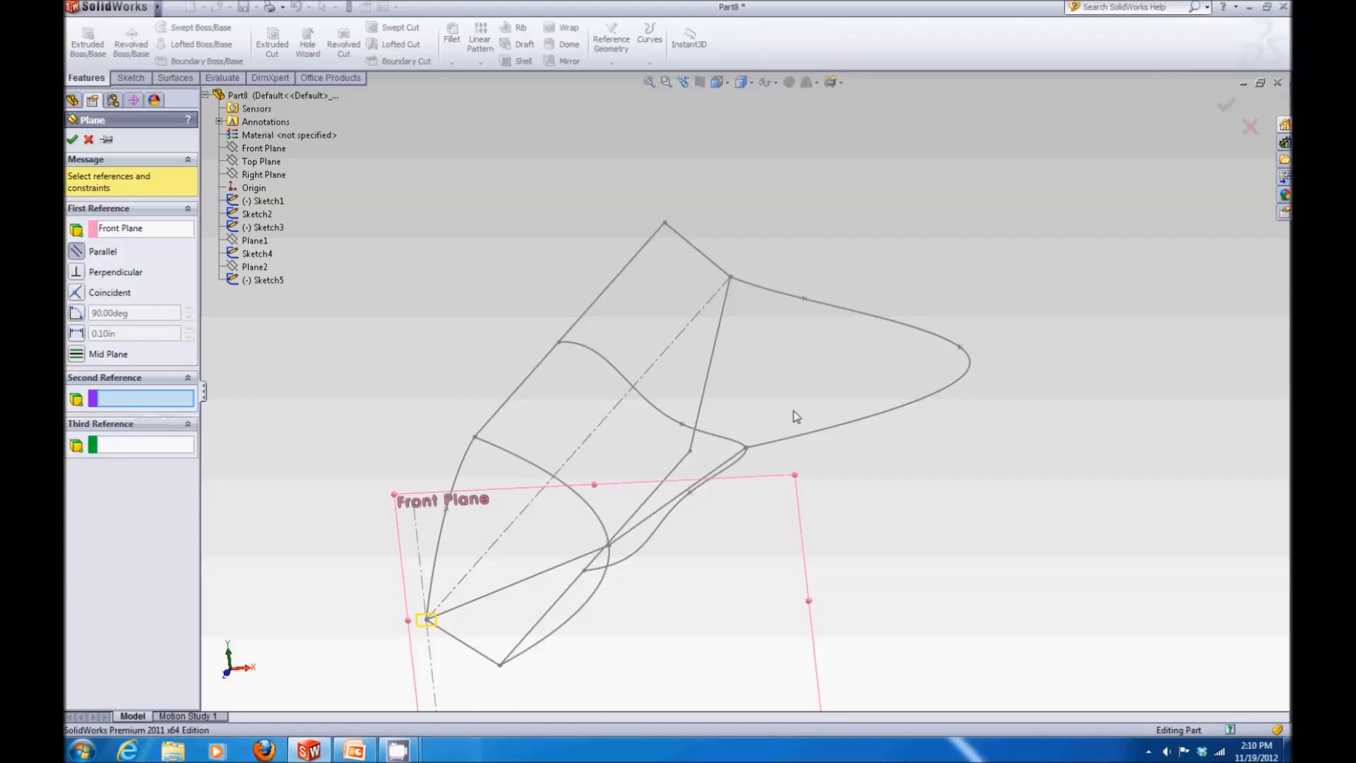
left_click(960, 348)
mouse_move(959, 346)
middle_mouse_down()
mouse_move(1072, 321)
mouse_move(932, 333)
mouse_move(977, 343)
middle_mouse_up()
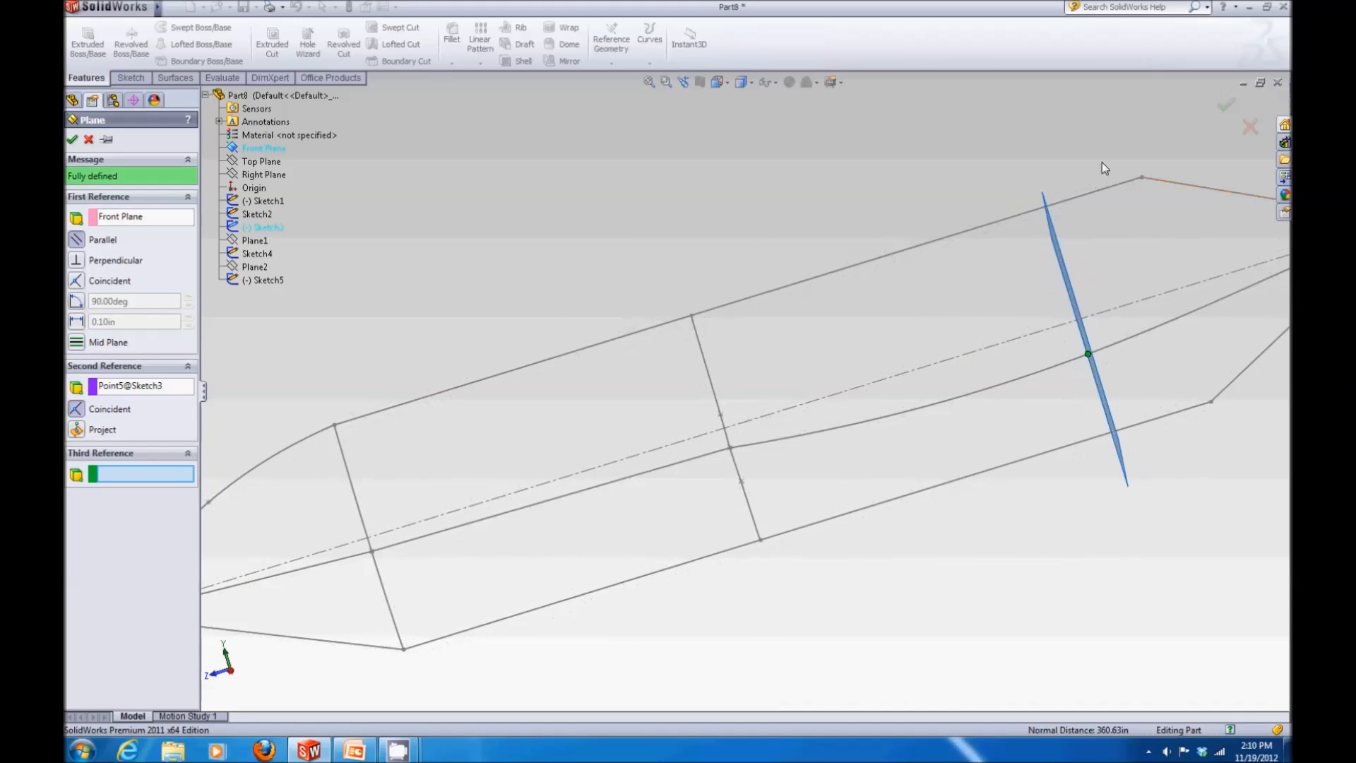
middle_click_drag(871, 279, 993, 242)
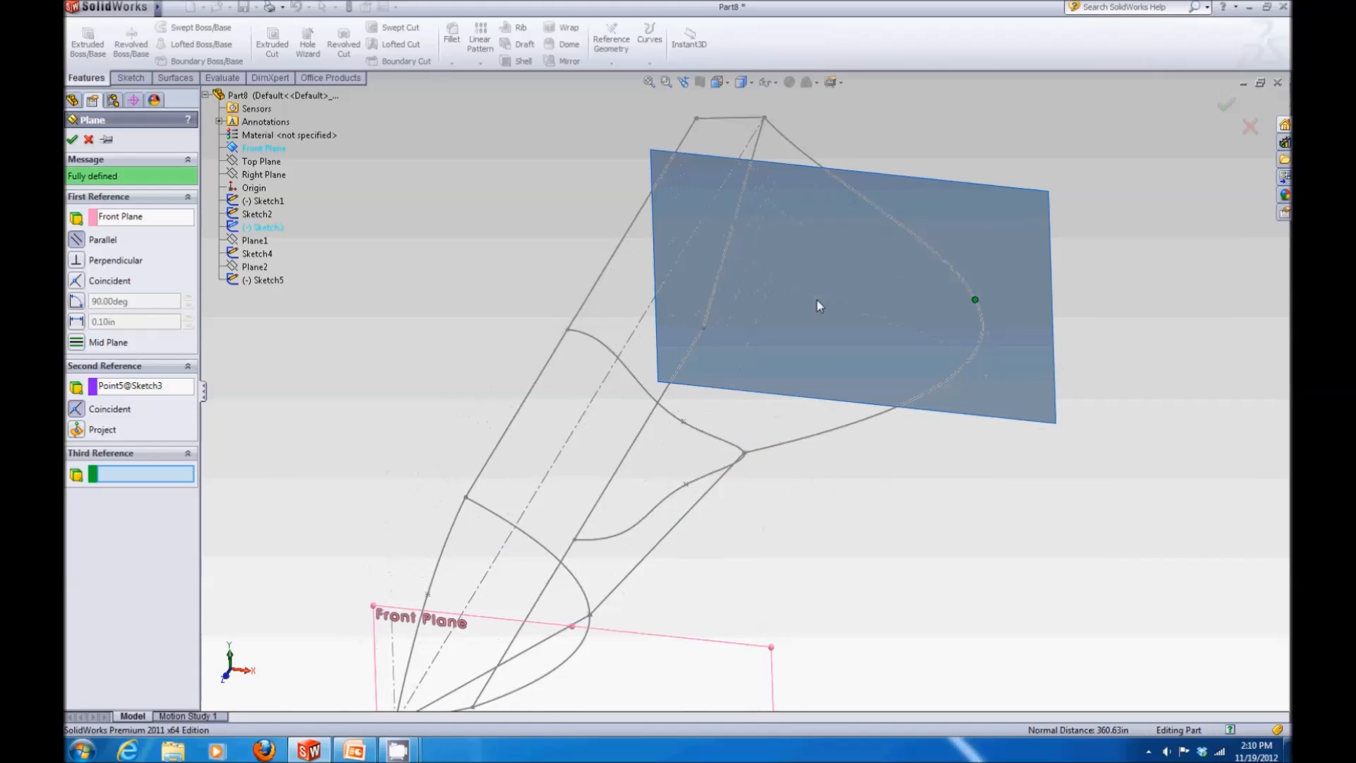
left_click(73, 140)
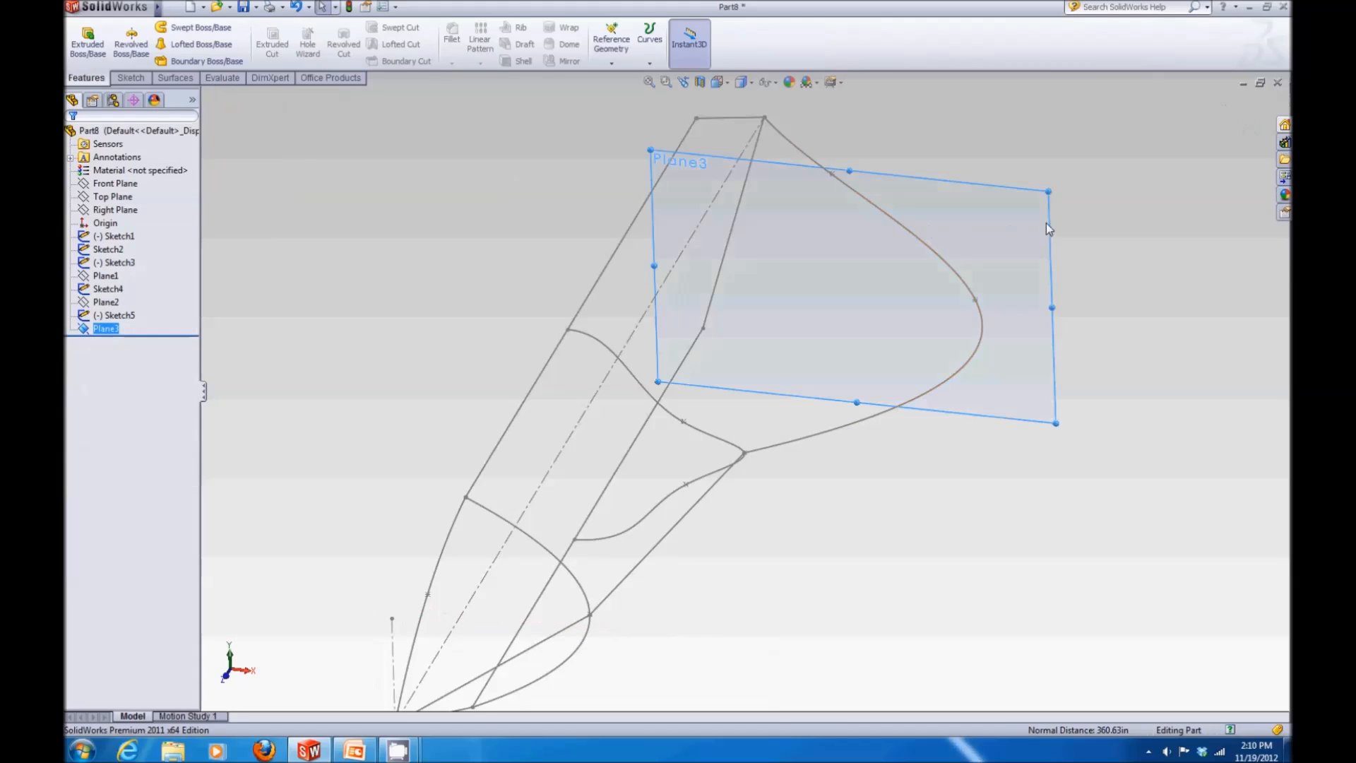
Sketch a five-point spline on Plane3, bulging outward from near the upper profile and returning toward the lower profile
mouse_move(883, 137)
middle_mouse_down()
mouse_move(860, 115)
mouse_move(805, 120)
middle_mouse_up()
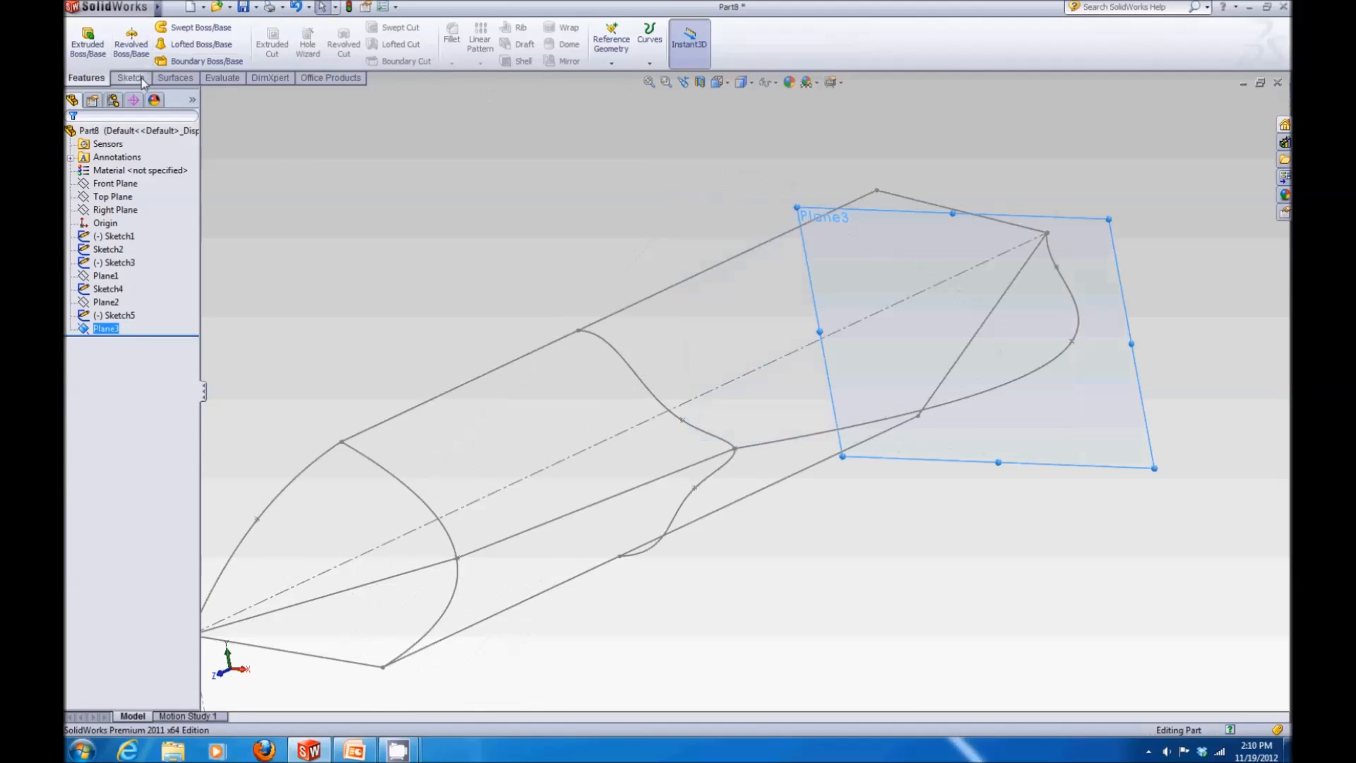
left_click(141, 79)
left_click(93, 41)
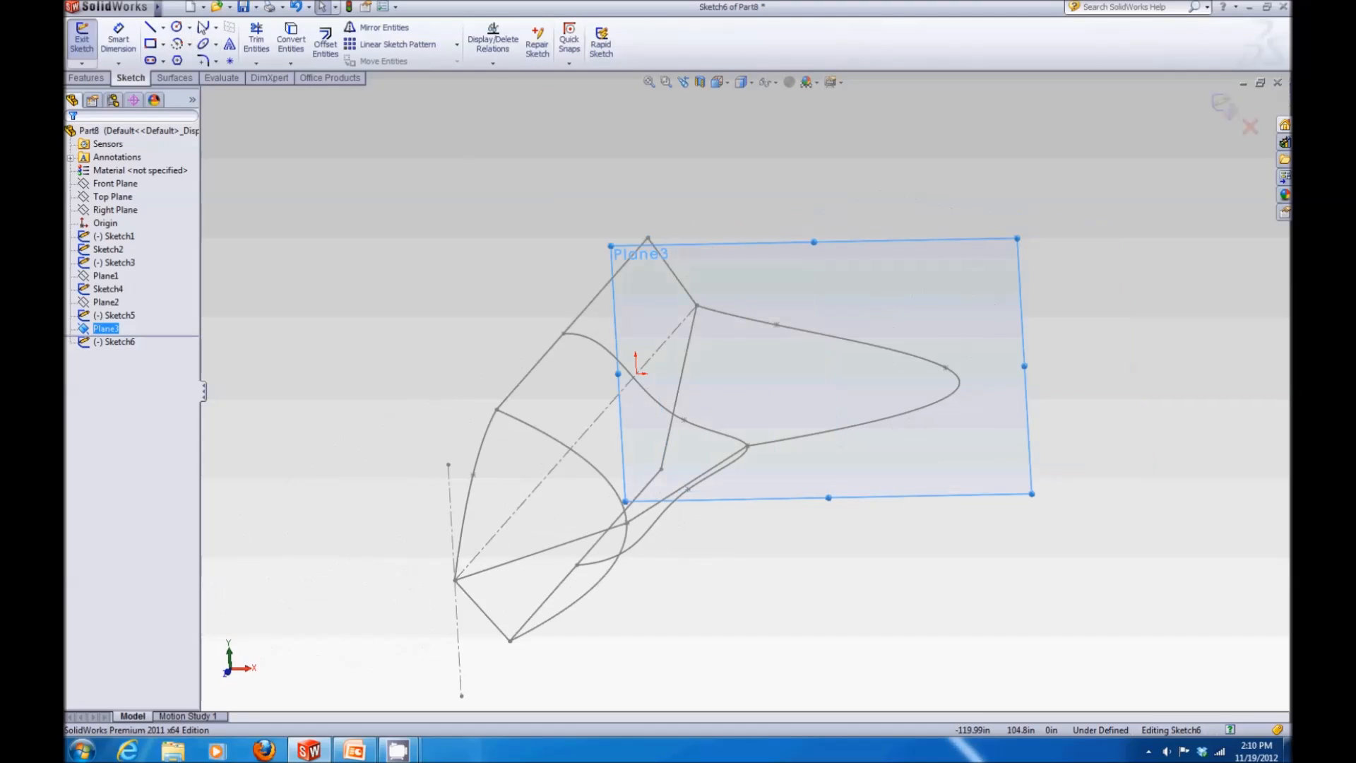
left_click(667, 273)
left_click(818, 326)
left_click(941, 389)
left_click(822, 461)
double_click(724, 491)
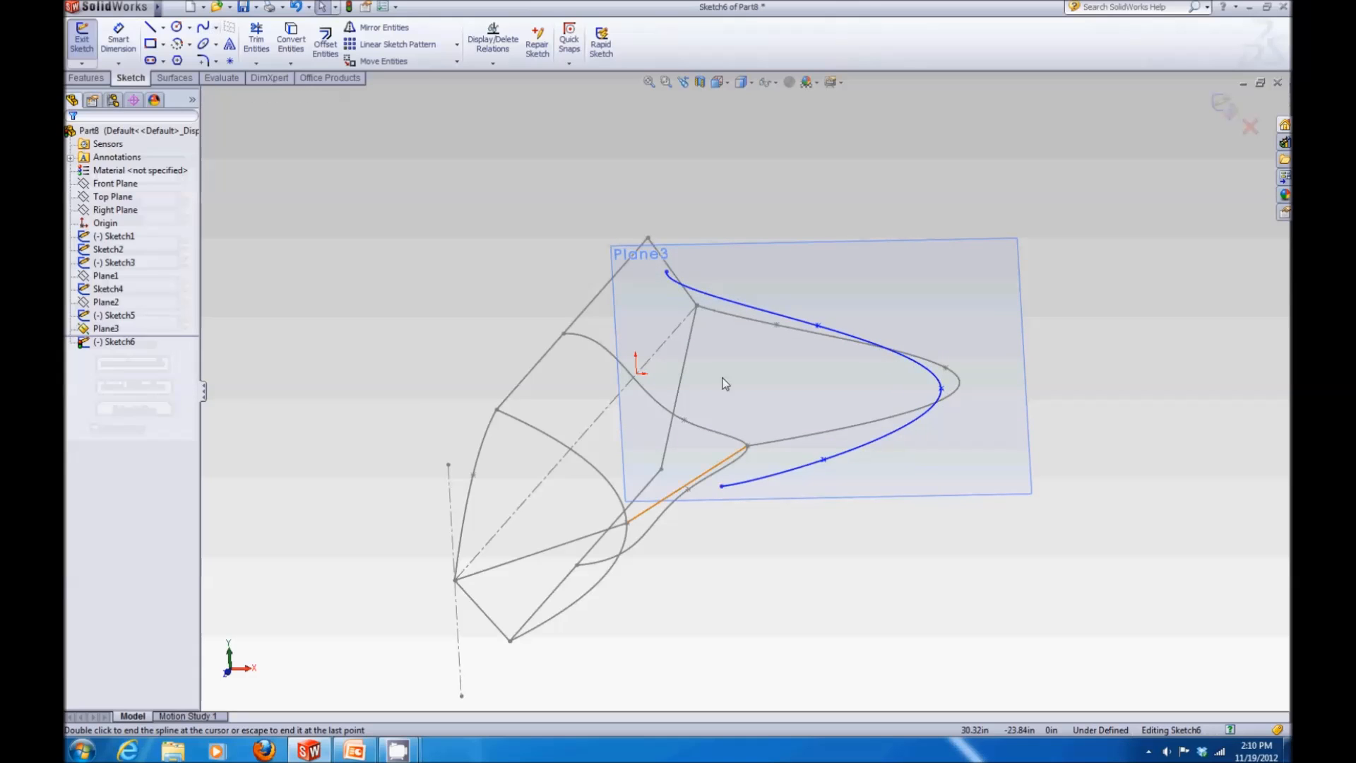
Pierce the Plane3 spline's upper endpoint onto the upper profile's straight line and its lower endpoint onto the lower profile's straight line
left_click(667, 273)
left_click(619, 269, "ctrl")
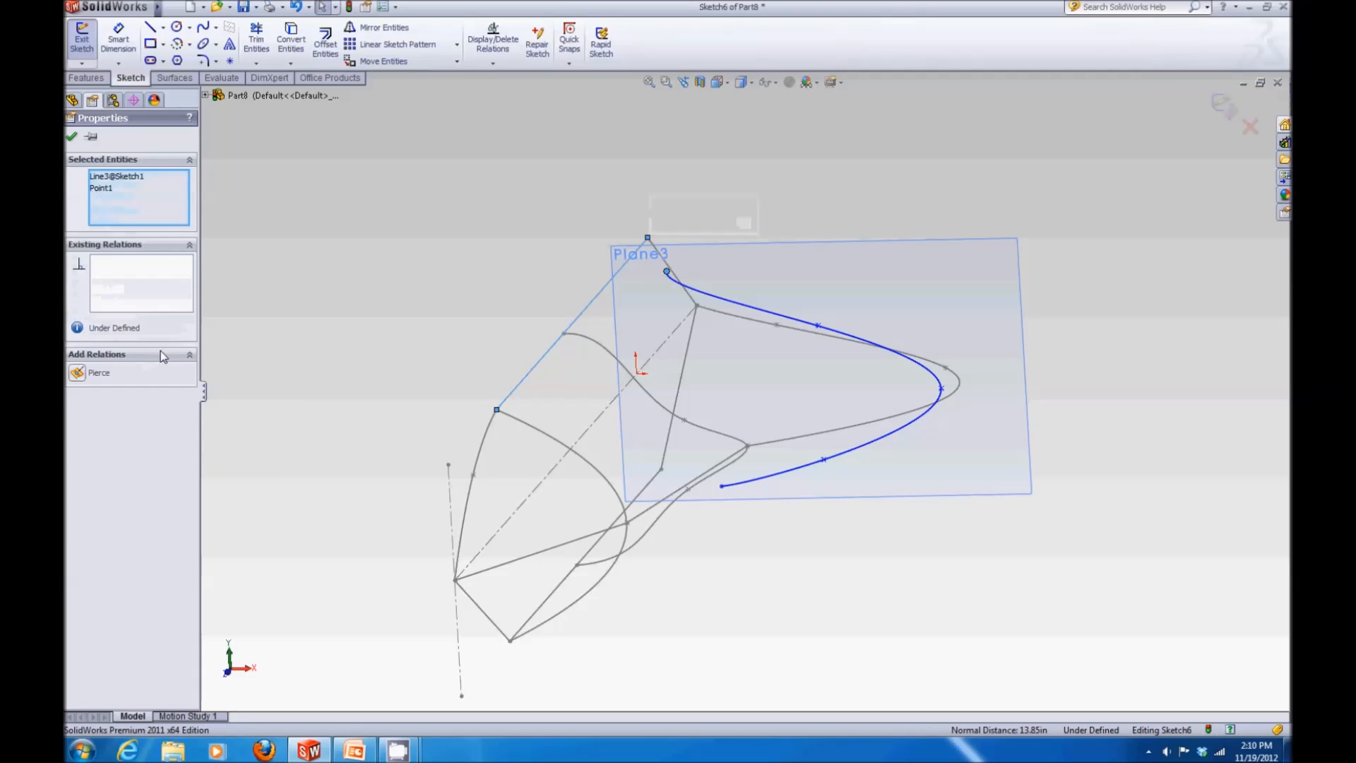
left_click(77, 373)
left_click(722, 486)
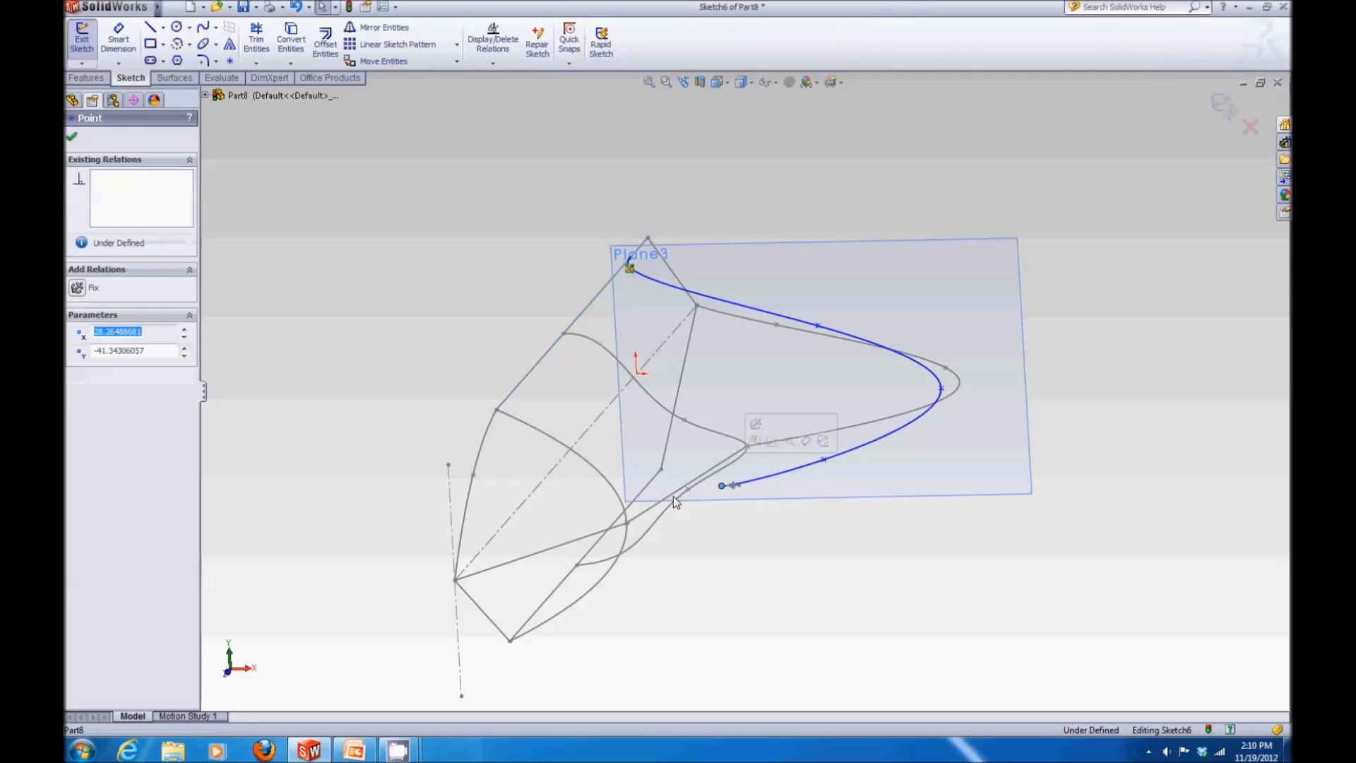
left_click(609, 522, "ctrl")
left_click(77, 373)
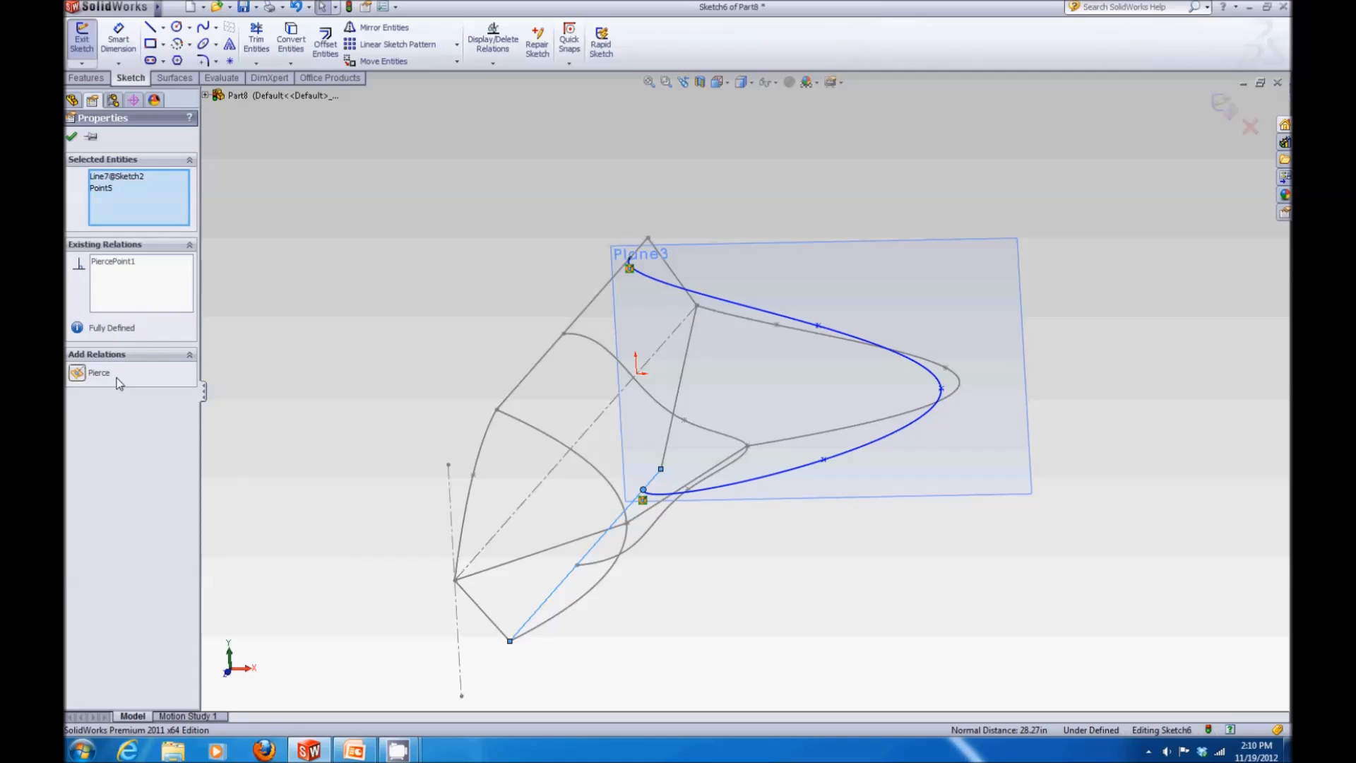
Add a Pierce relation between the Plane3 spline's middle point and the Top Plane outline's curve
left_click(942, 389)
left_click(953, 393, "ctrl")
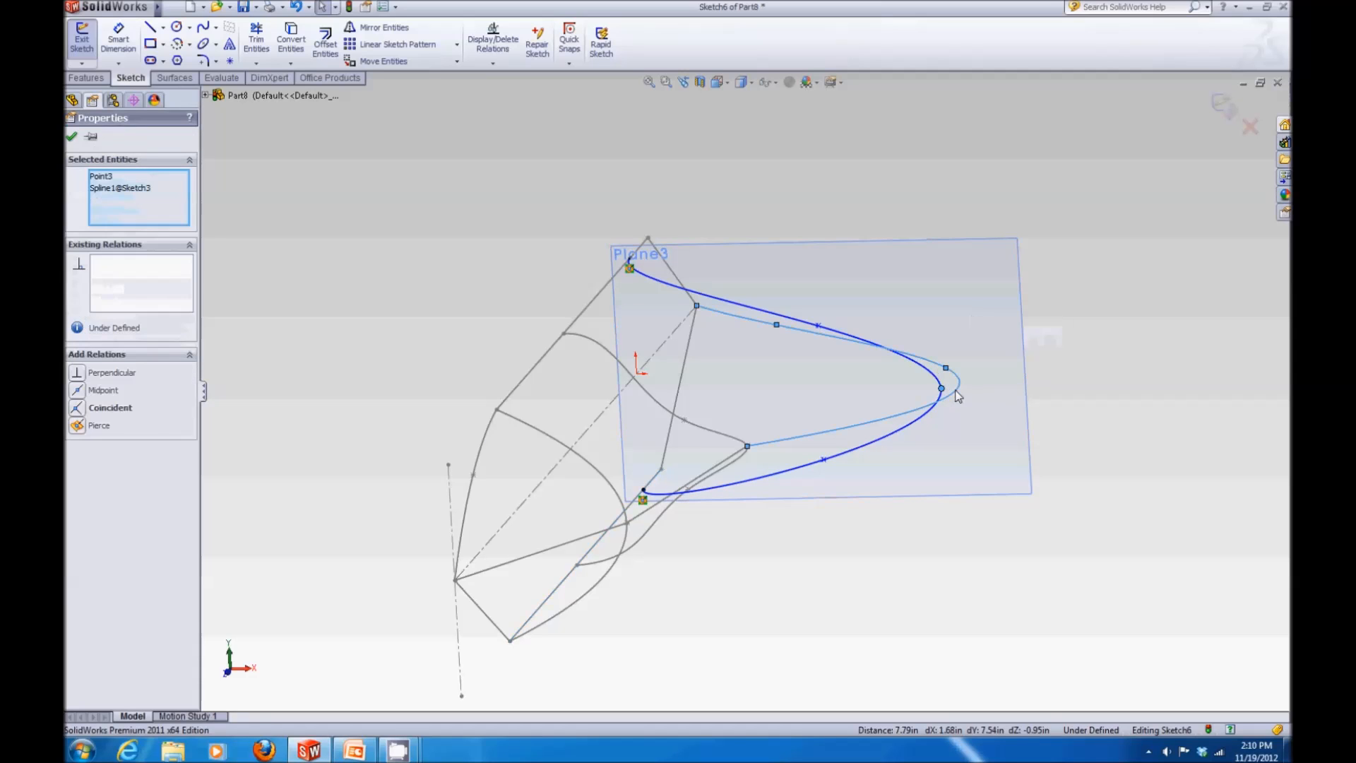
left_click(78, 426)
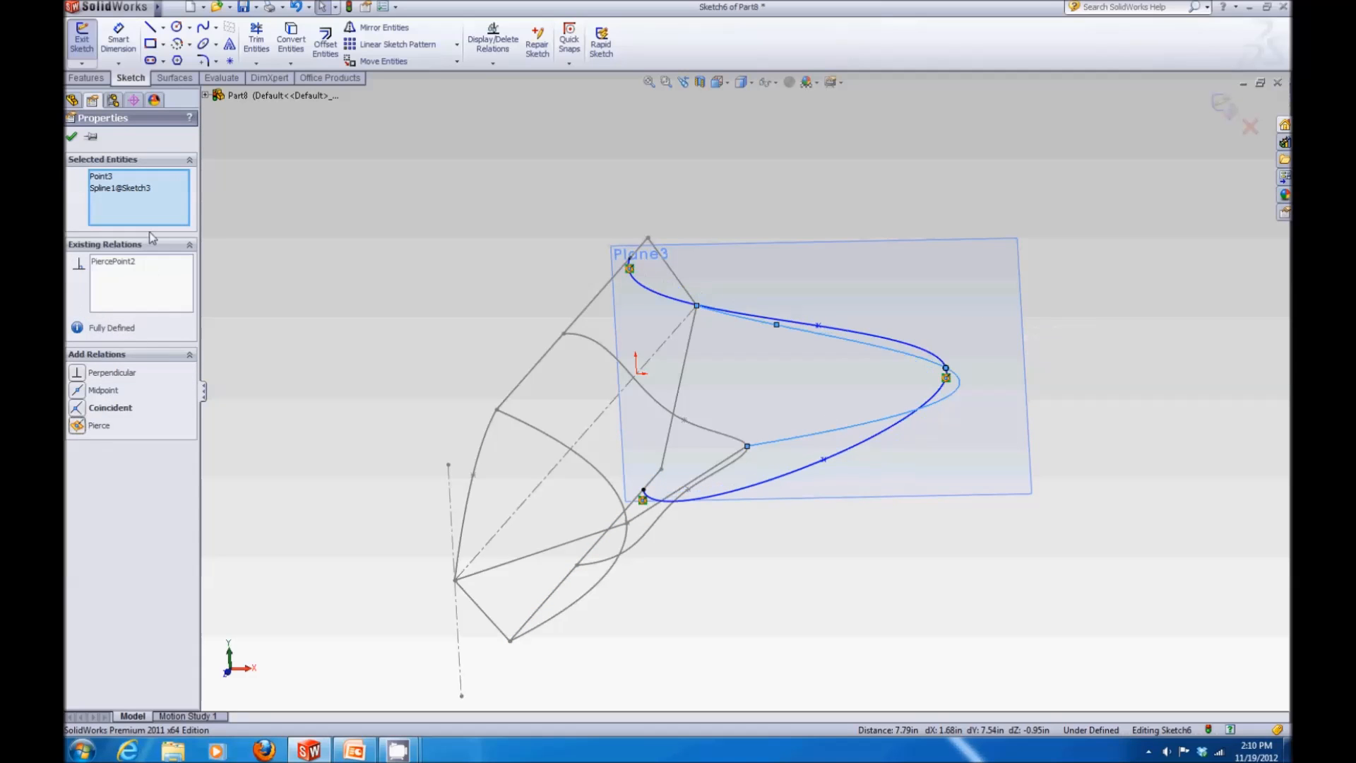
left_click(72, 137)
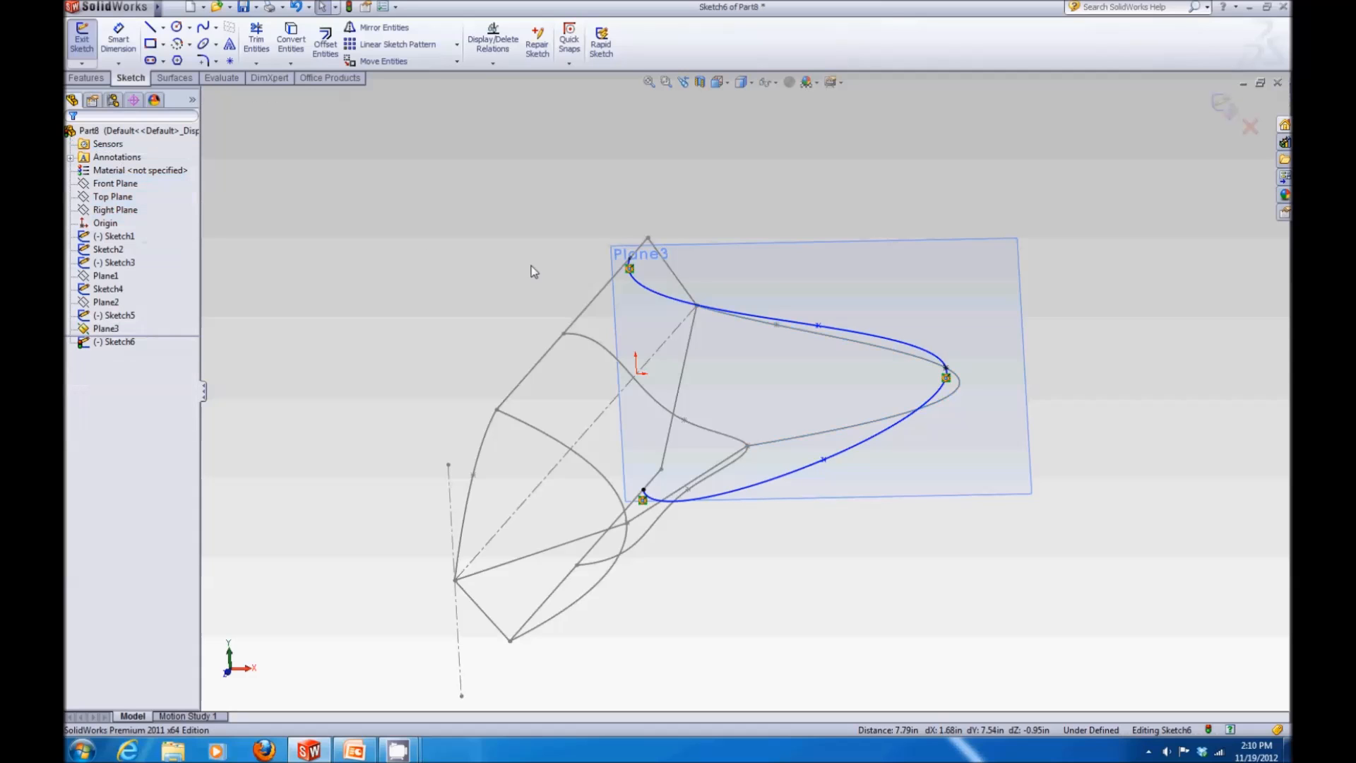
Rotate the Plane3 spline's upper endpoint tangency handle to about -6.3 degrees and its lower endpoint handle to nearly horizontal
left_click(630, 260)
left_click_drag(617, 290, 699, 264)
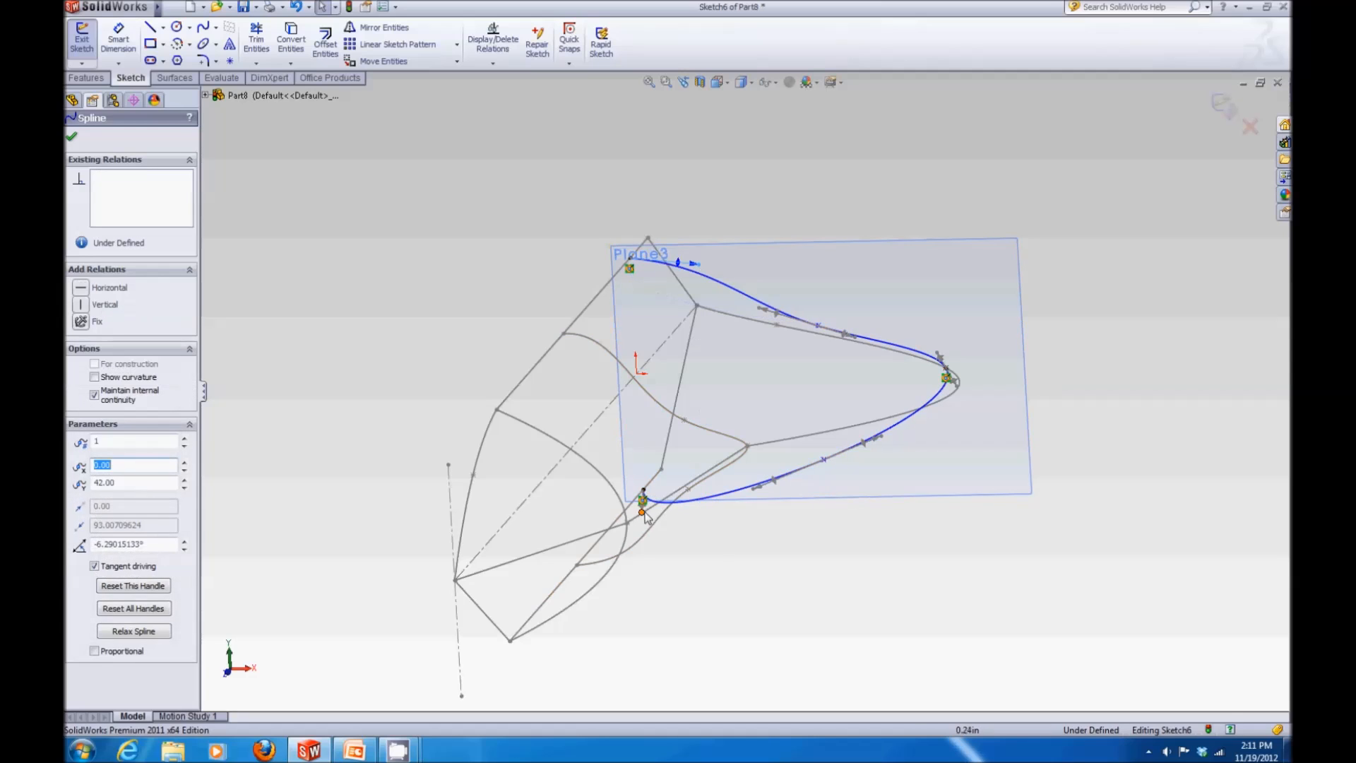
left_click_drag(642, 512, 695, 489)
Move the spline's upper intermediate point to about X 57.1, Y 8.9 in and the lower one to about X 56.1, Y -12.6 in, and exit the sketch
left_click_drag(826, 460, 849, 393)
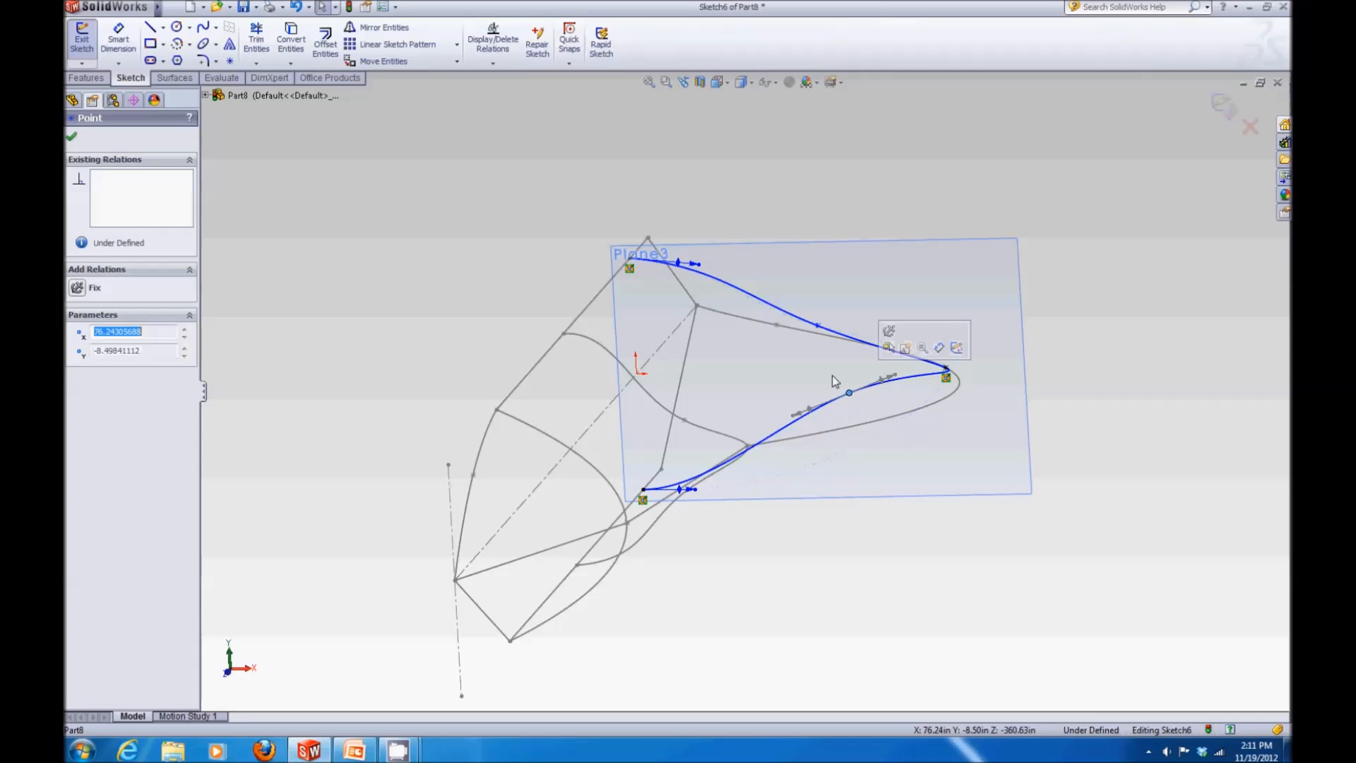
left_click_drag(818, 329, 793, 346)
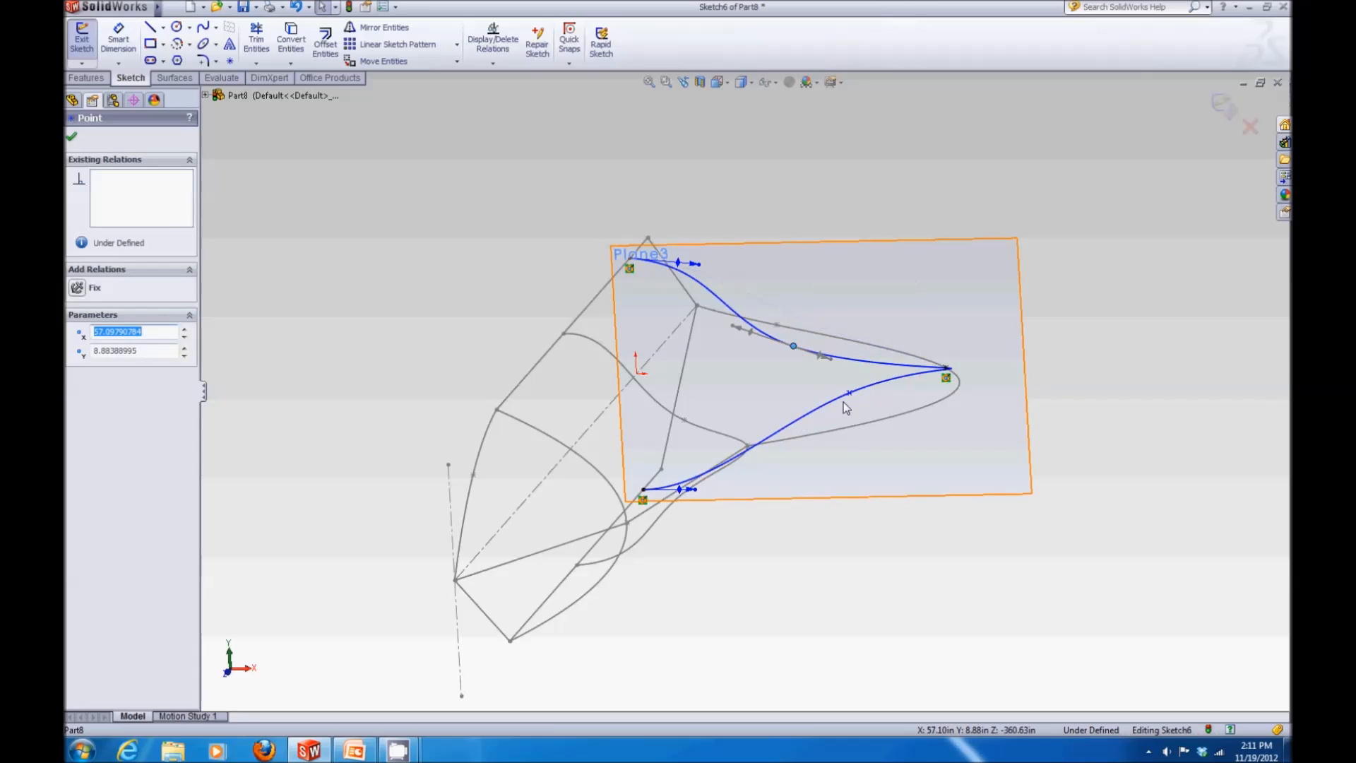
left_click_drag(849, 393, 795, 409)
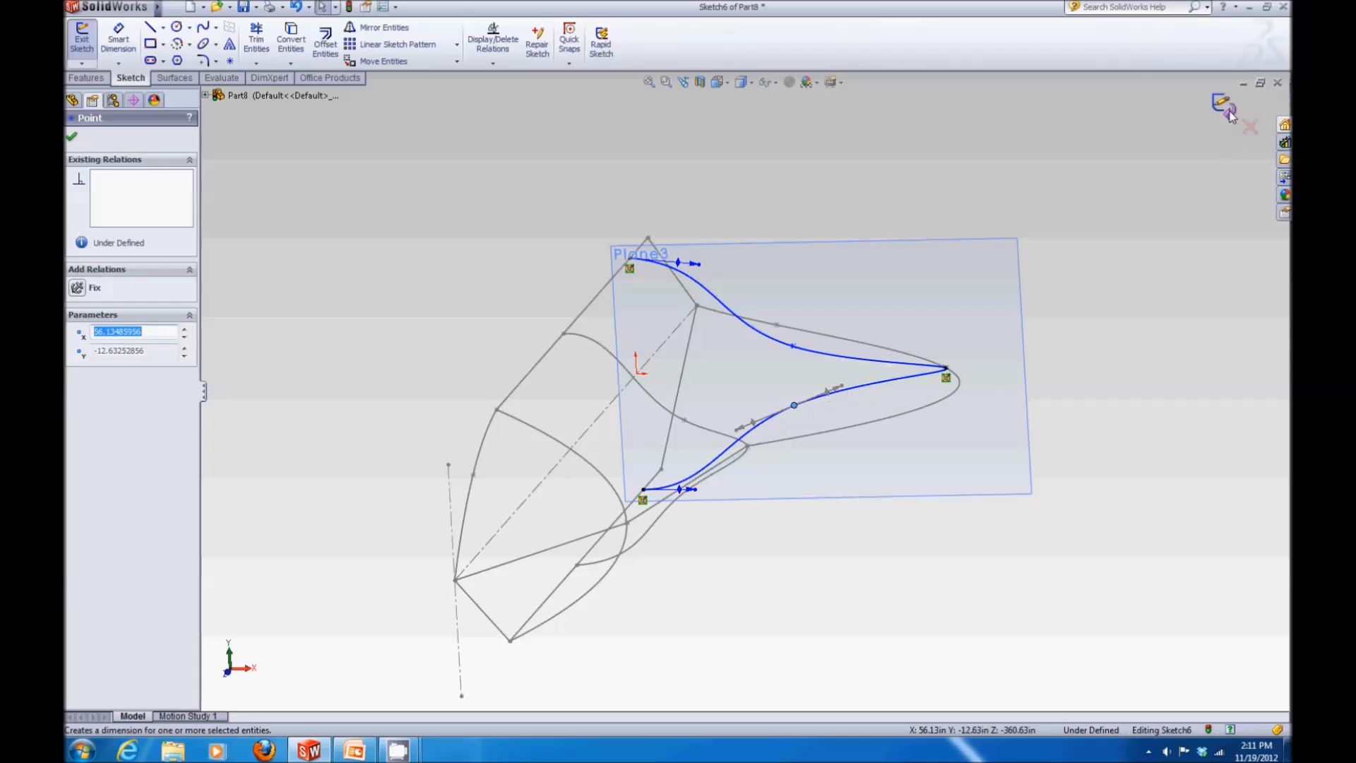
left_click(1229, 113)
Create a reference plane parallel to the Front Plane and coincident with the Top Plane outline's spline point nearest the tail tip
middle_click_drag(1100, 247, 1032, 379)
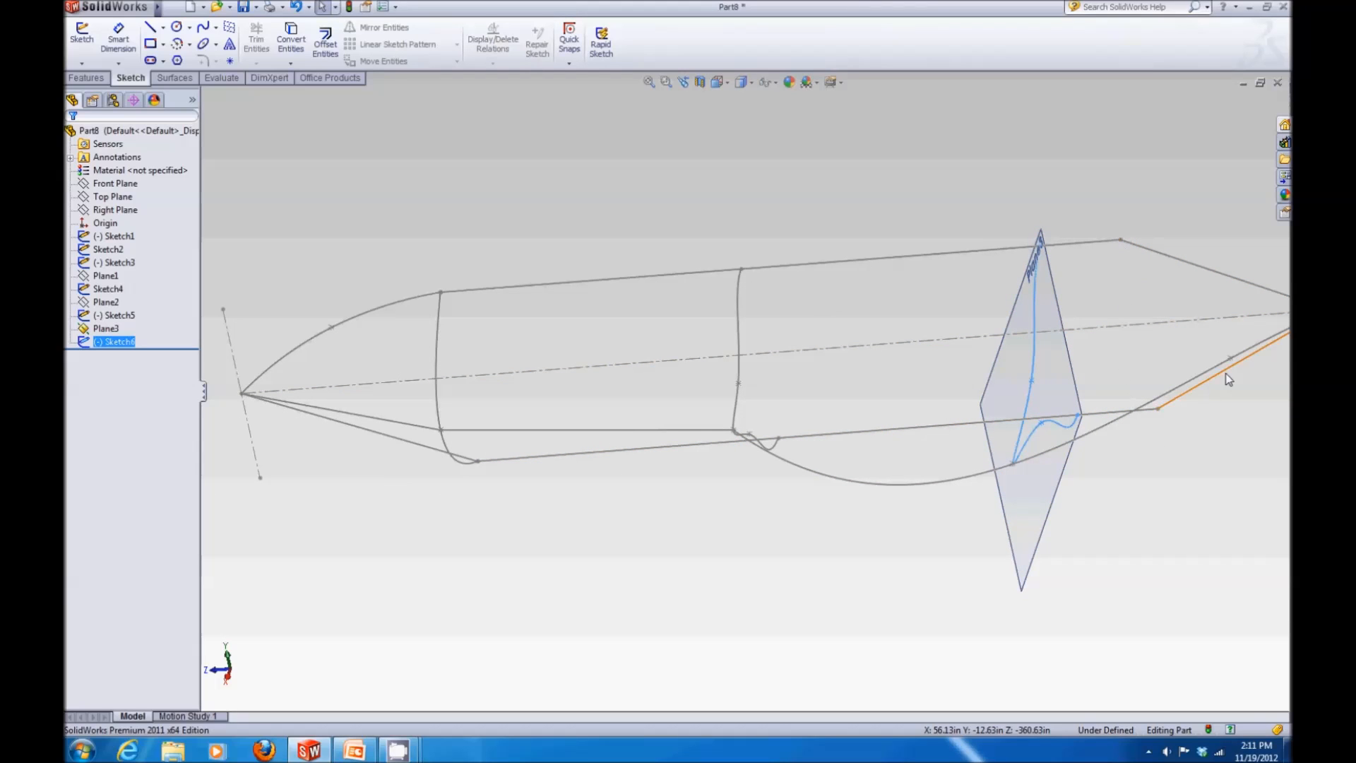
middle_click_drag(1233, 445, 893, 481)
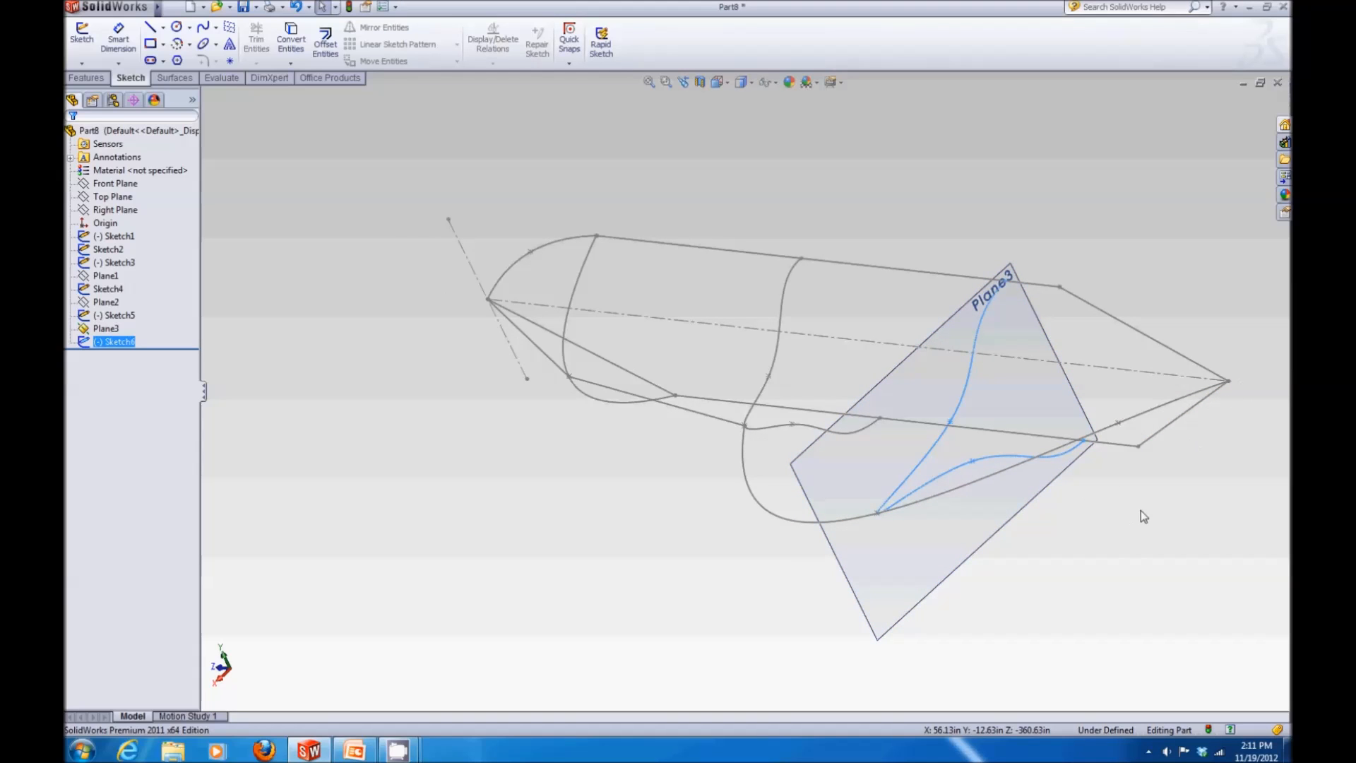
mouse_move(1144, 511)
middle_mouse_down()
mouse_move(1181, 503)
mouse_move(1188, 466)
mouse_move(1237, 408)
mouse_move(971, 217)
middle_mouse_up()
key("Escape")
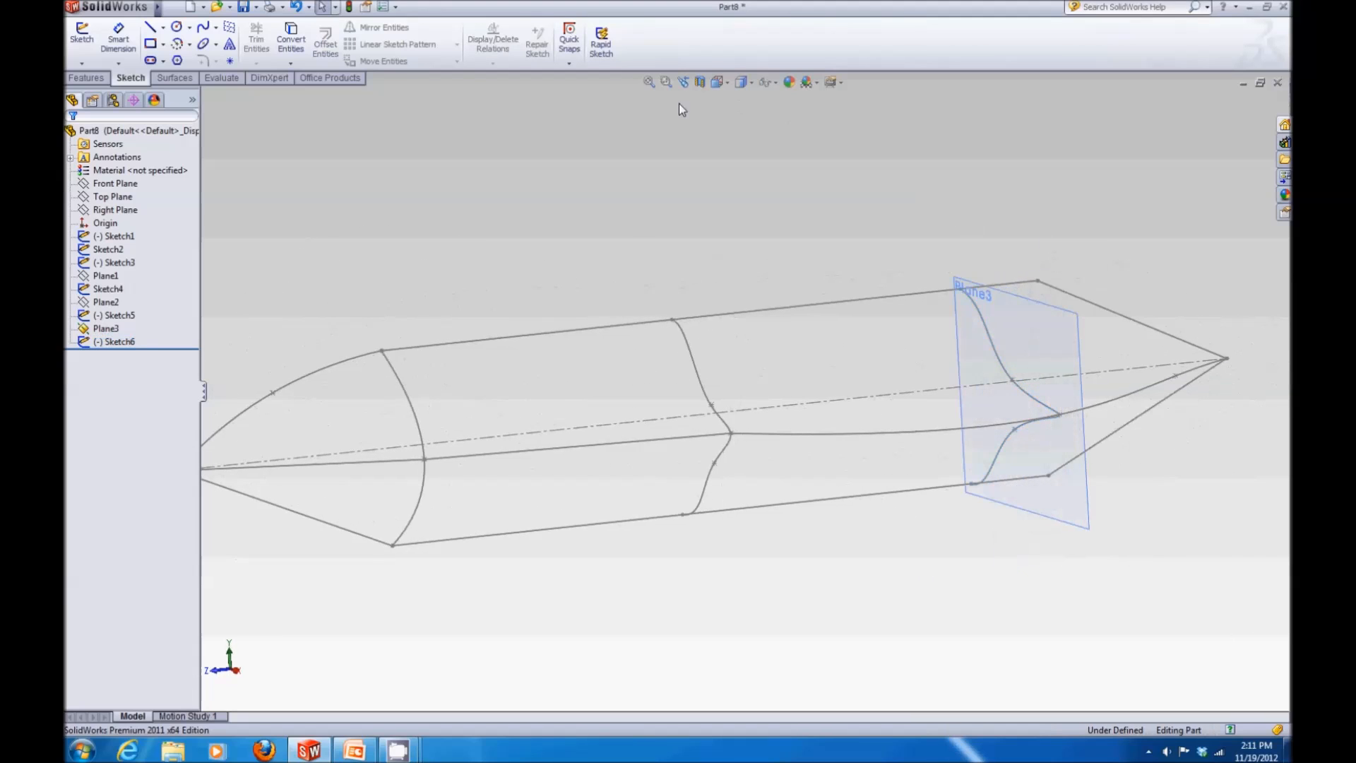
left_click(106, 78)
left_click(612, 61)
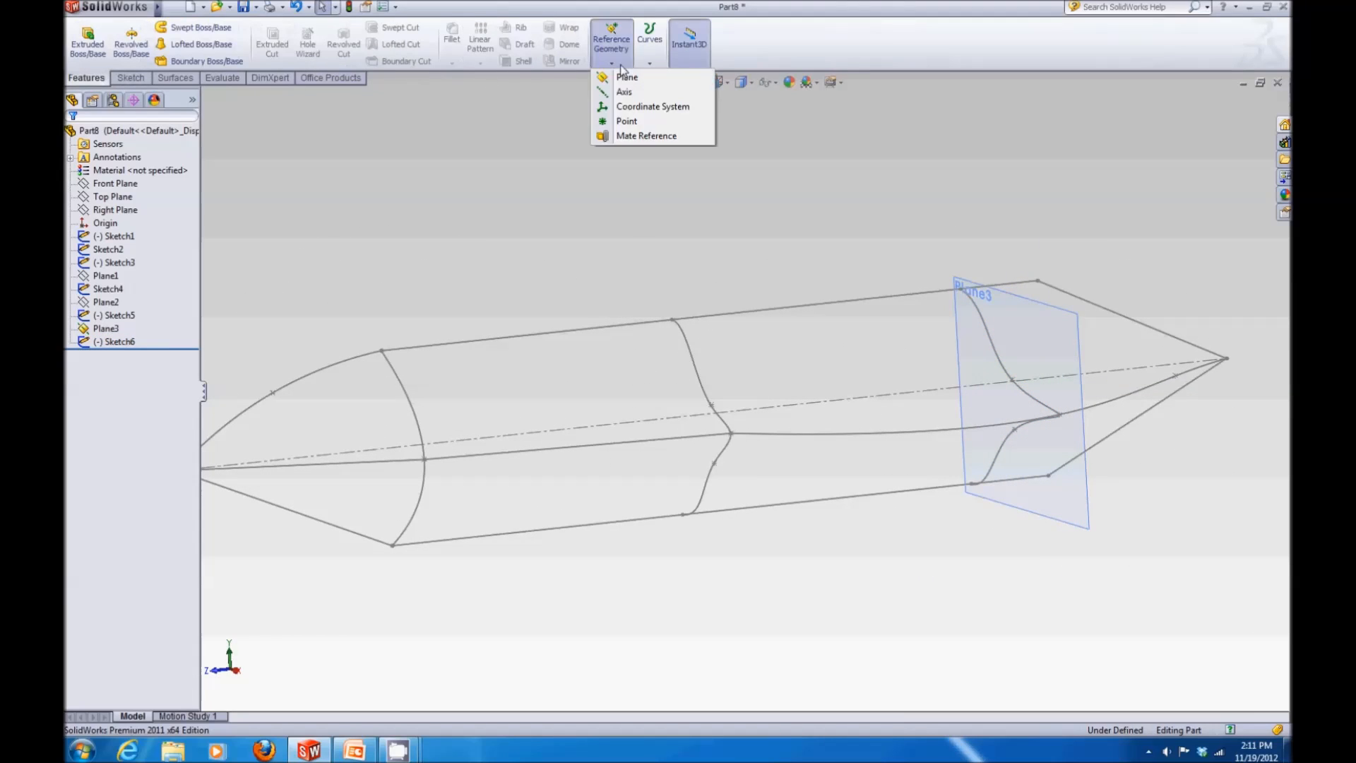
left_click(625, 111)
left_click(205, 96)
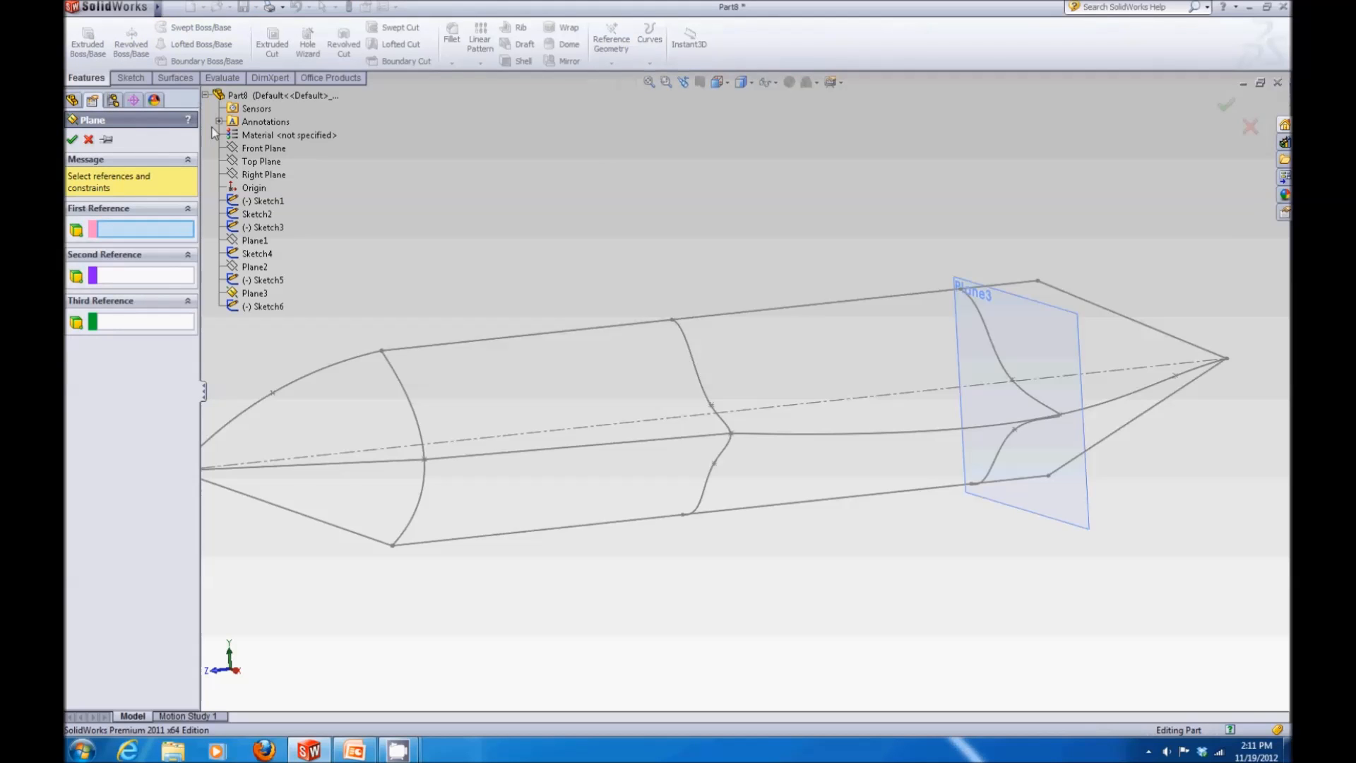
left_click(263, 147)
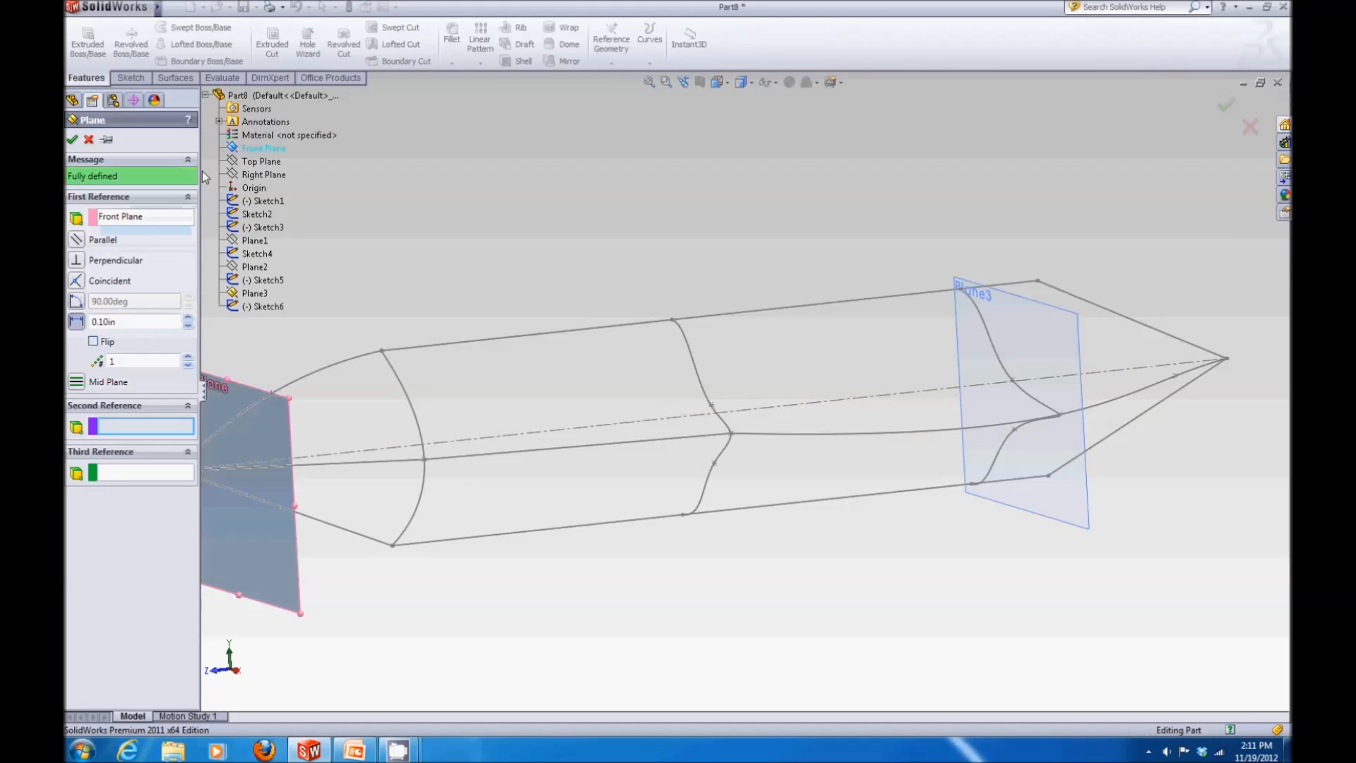
left_click(78, 239)
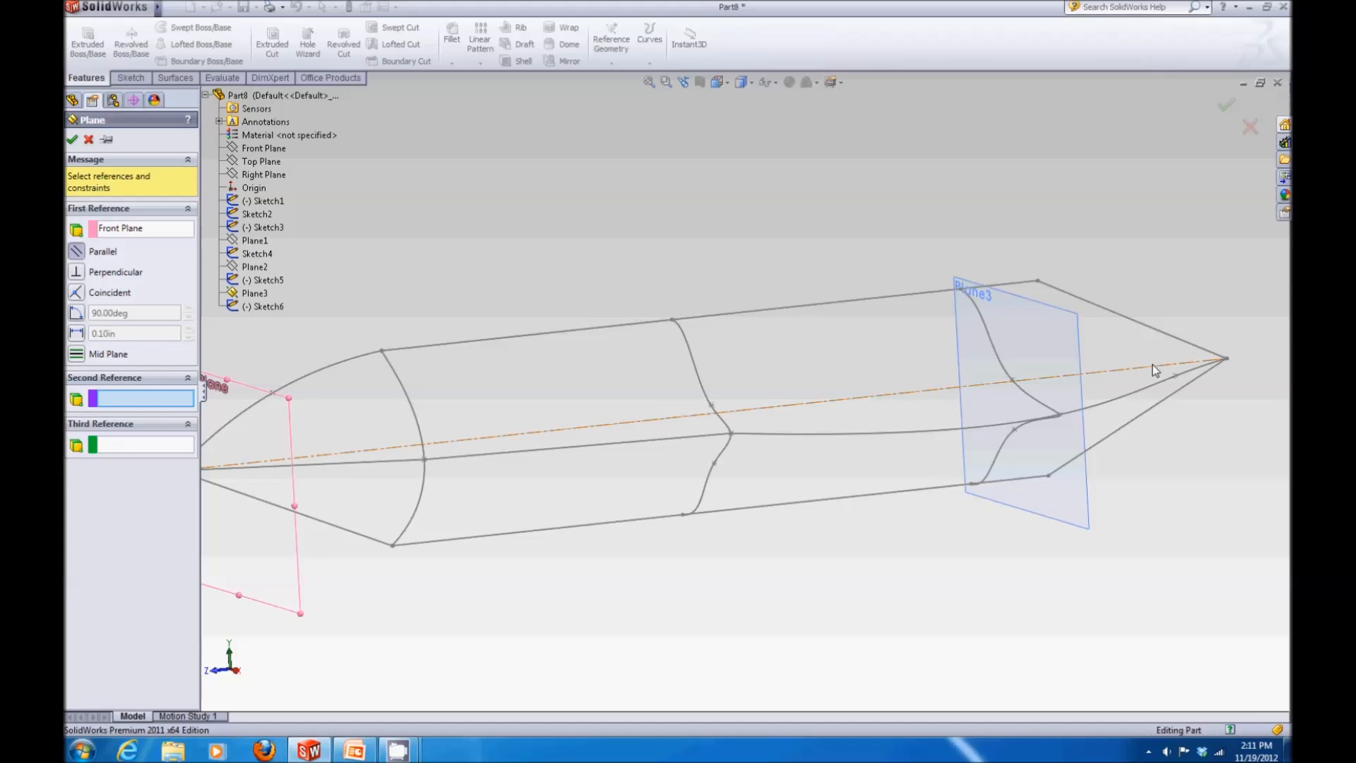
mouse_move(1187, 281)
middle_mouse_down()
mouse_move(1184, 327)
mouse_move(1197, 326)
mouse_move(1180, 381)
mouse_move(1208, 340)
middle_mouse_up()
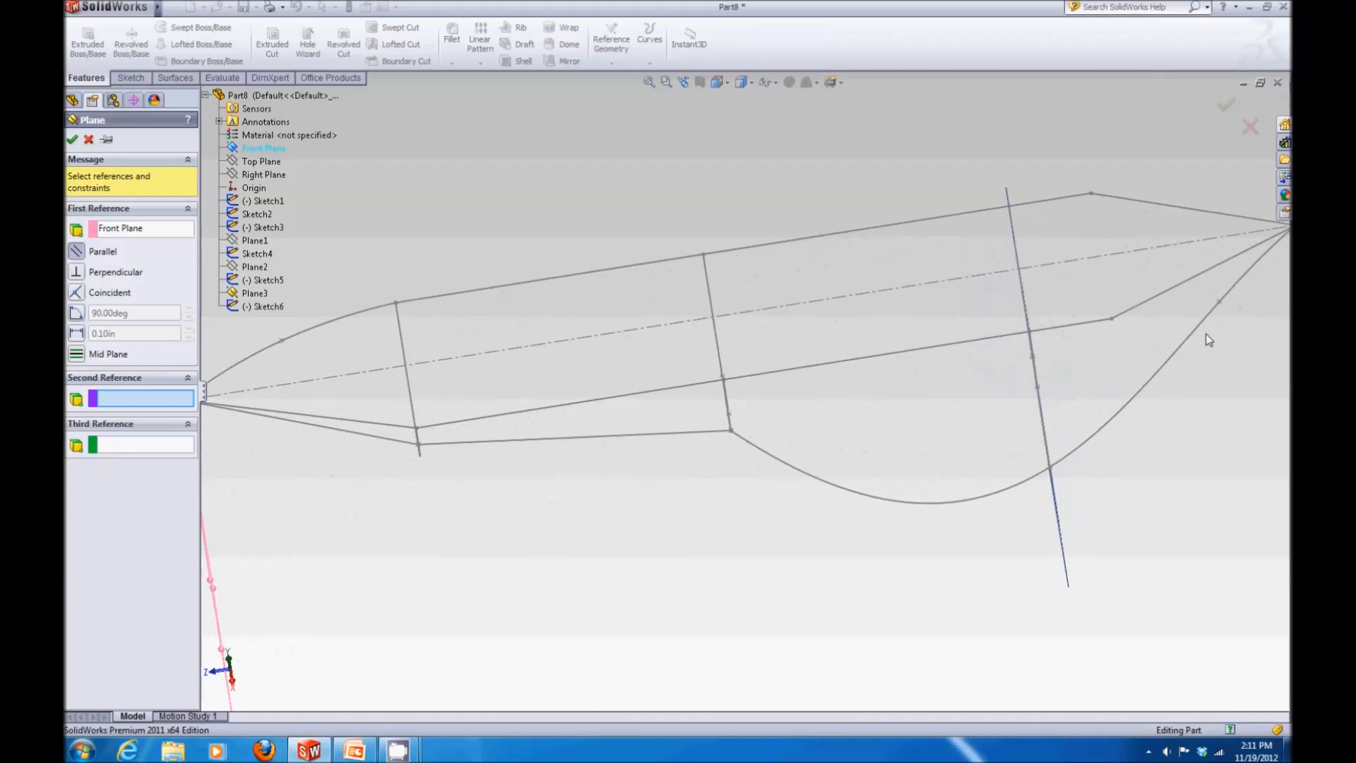
left_click(1220, 303)
key("Return")
Start a sketch on Plane4 and draw an open three-point spline around the tail, with its middle point at about X 55.4, Y -8.2 in
middle_click_drag(1179, 395, 1214, 324)
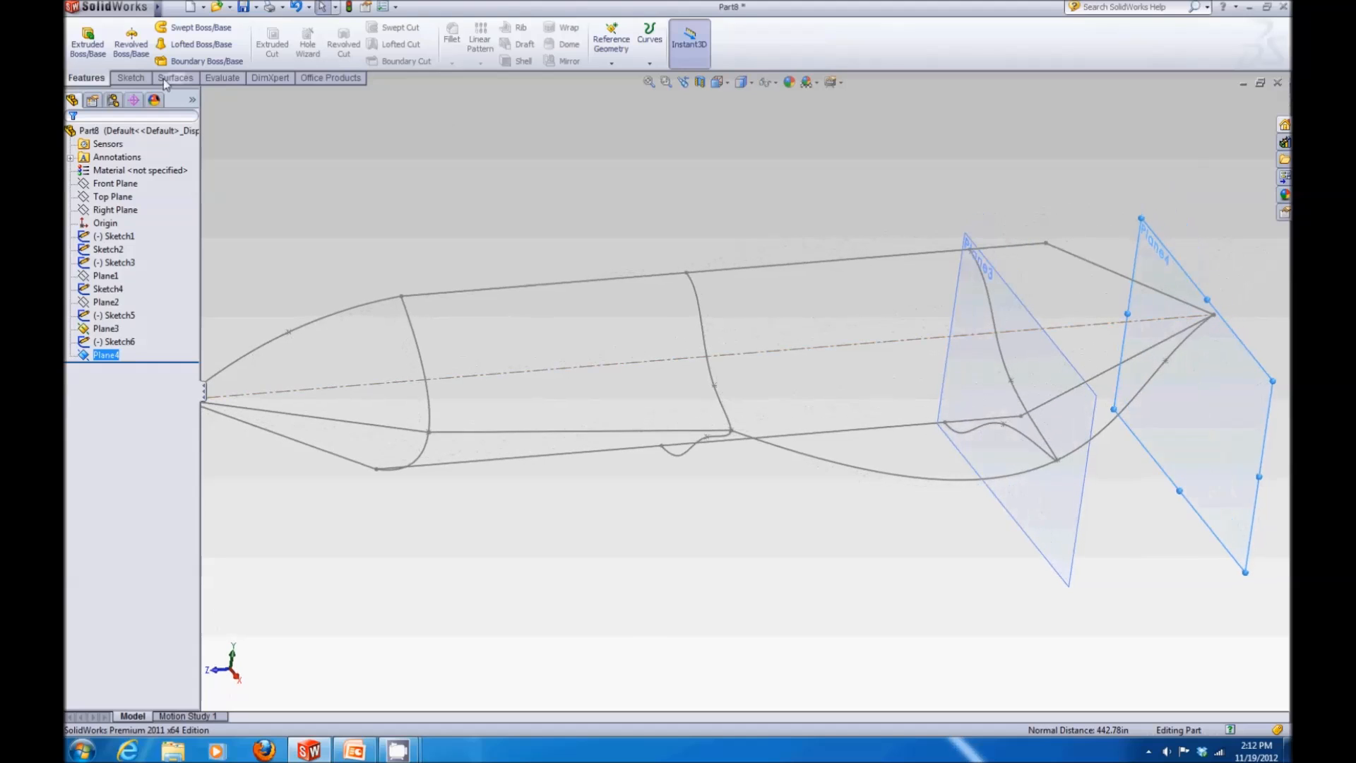
left_click(131, 78)
left_click(87, 41)
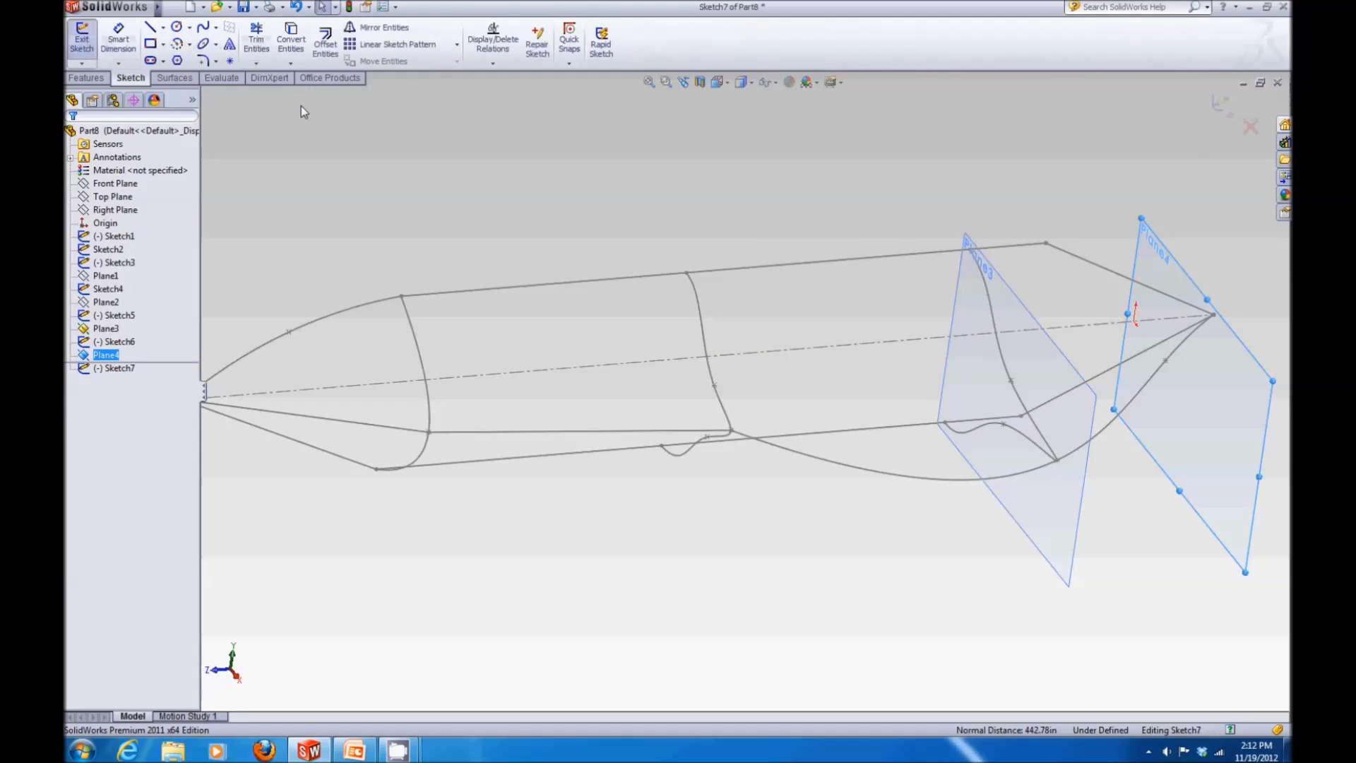
left_click(204, 28)
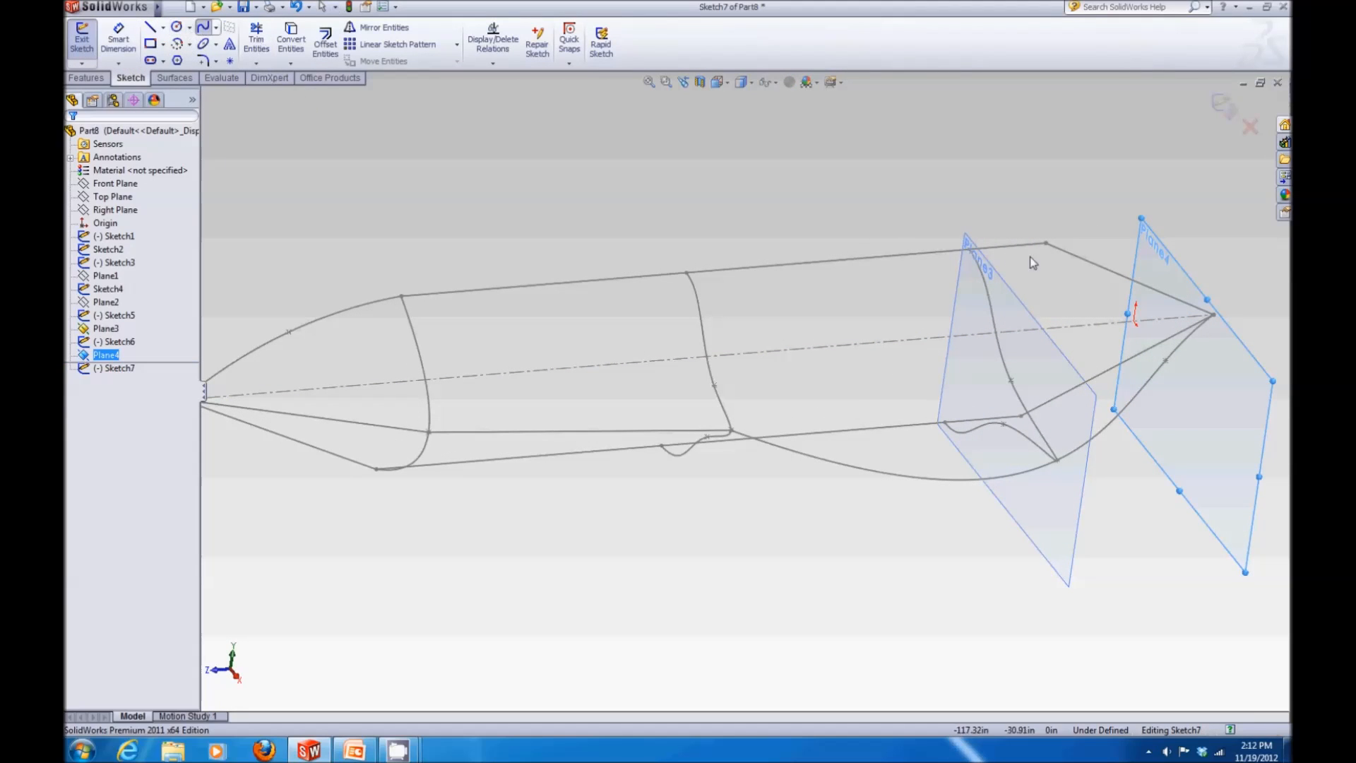
middle_click_drag(1224, 379, 1058, 417)
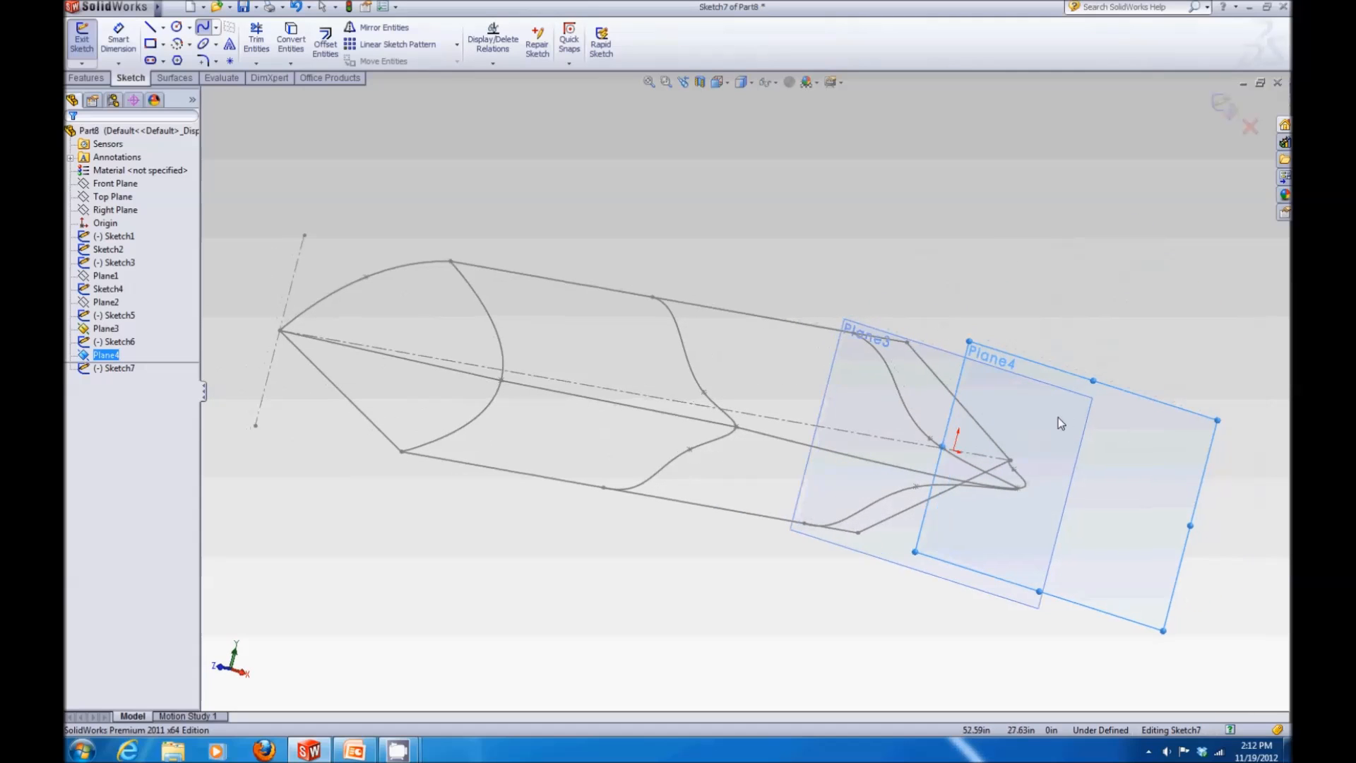
left_click(1006, 422)
left_click(1042, 498)
double_click(982, 536)
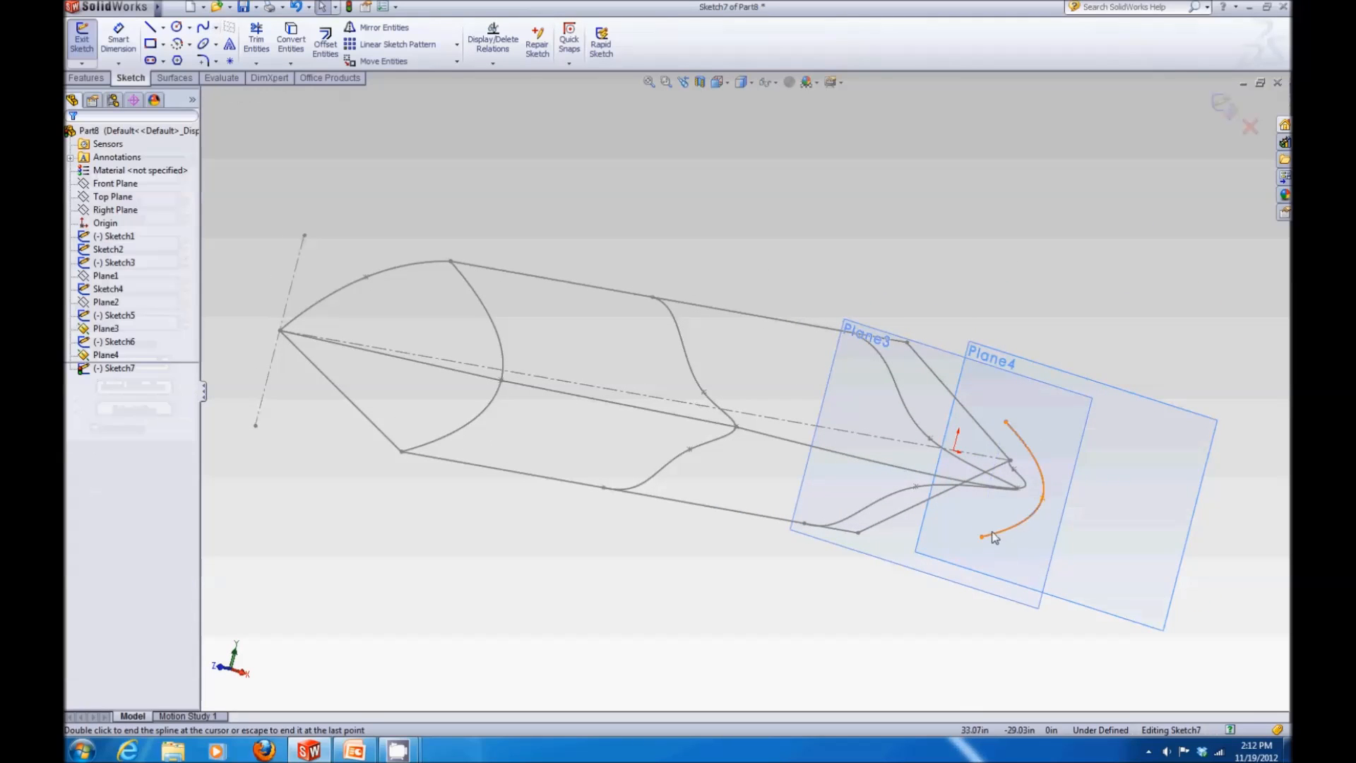
Hide the Plane3 reference plane while keeping Plane4 displayed
left_click(99, 355)
left_click(84, 330, "ctrl")
left_click(110, 307)
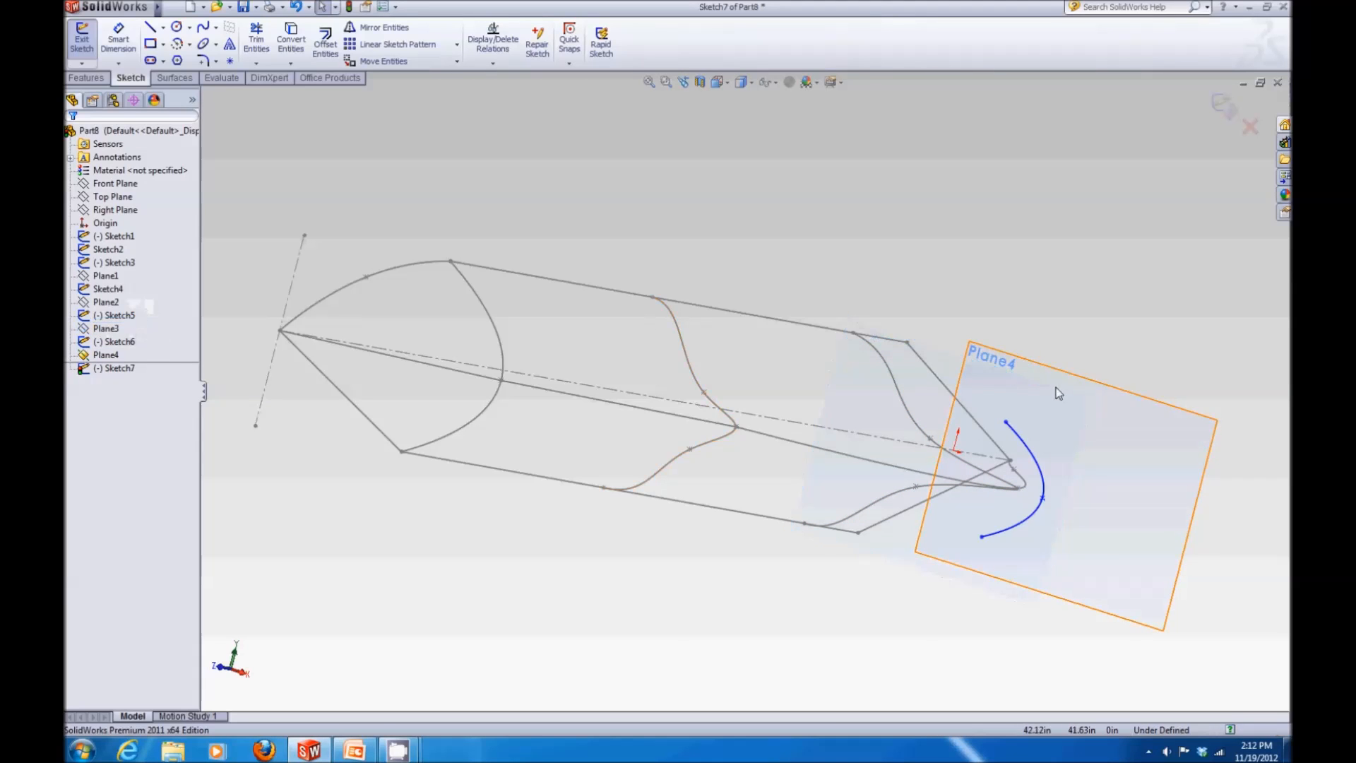
Add Pierce relations between the Plane4 spline's upper and lower endpoints and the side profiles' upper and lower tail lines
scroll(1058, 383, "down", 4)
middle_click_drag(1003, 470, 958, 529)
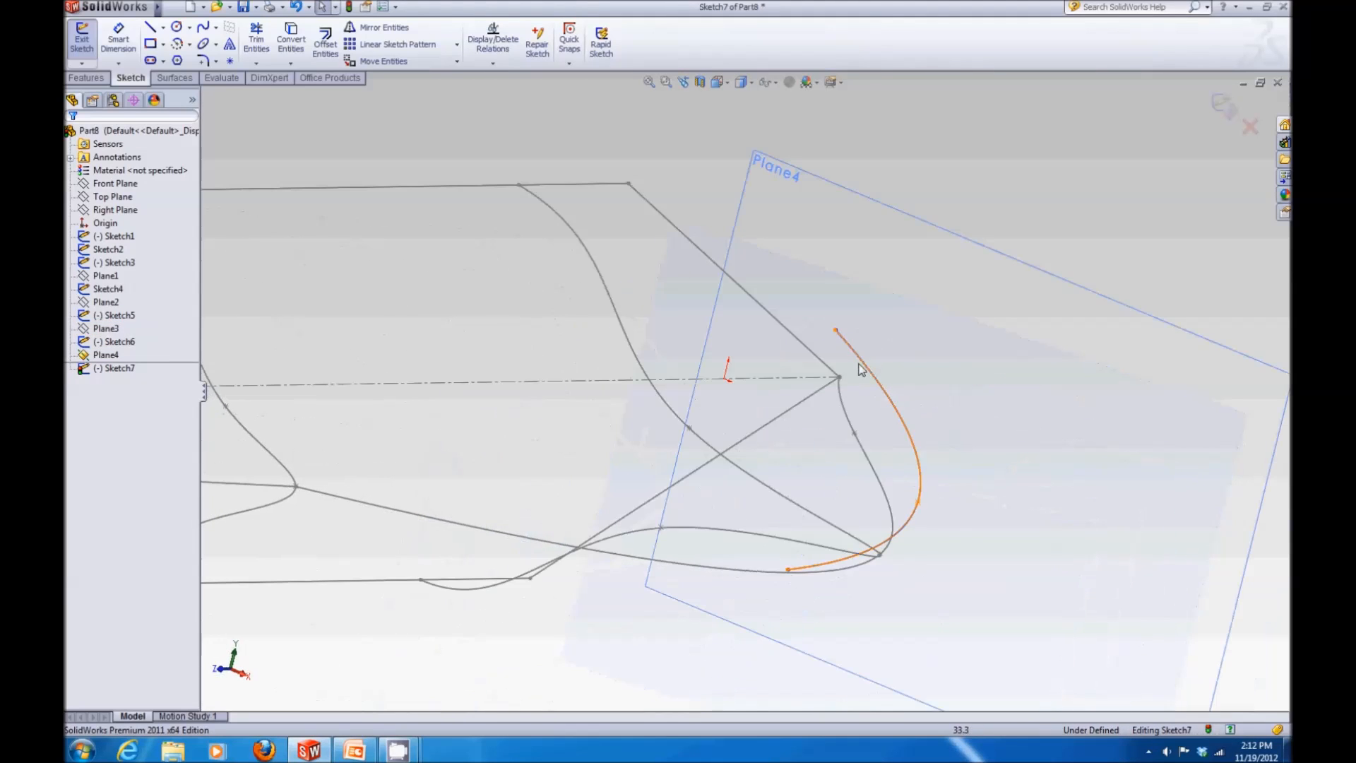
left_click(836, 331)
left_click(752, 295, "ctrl")
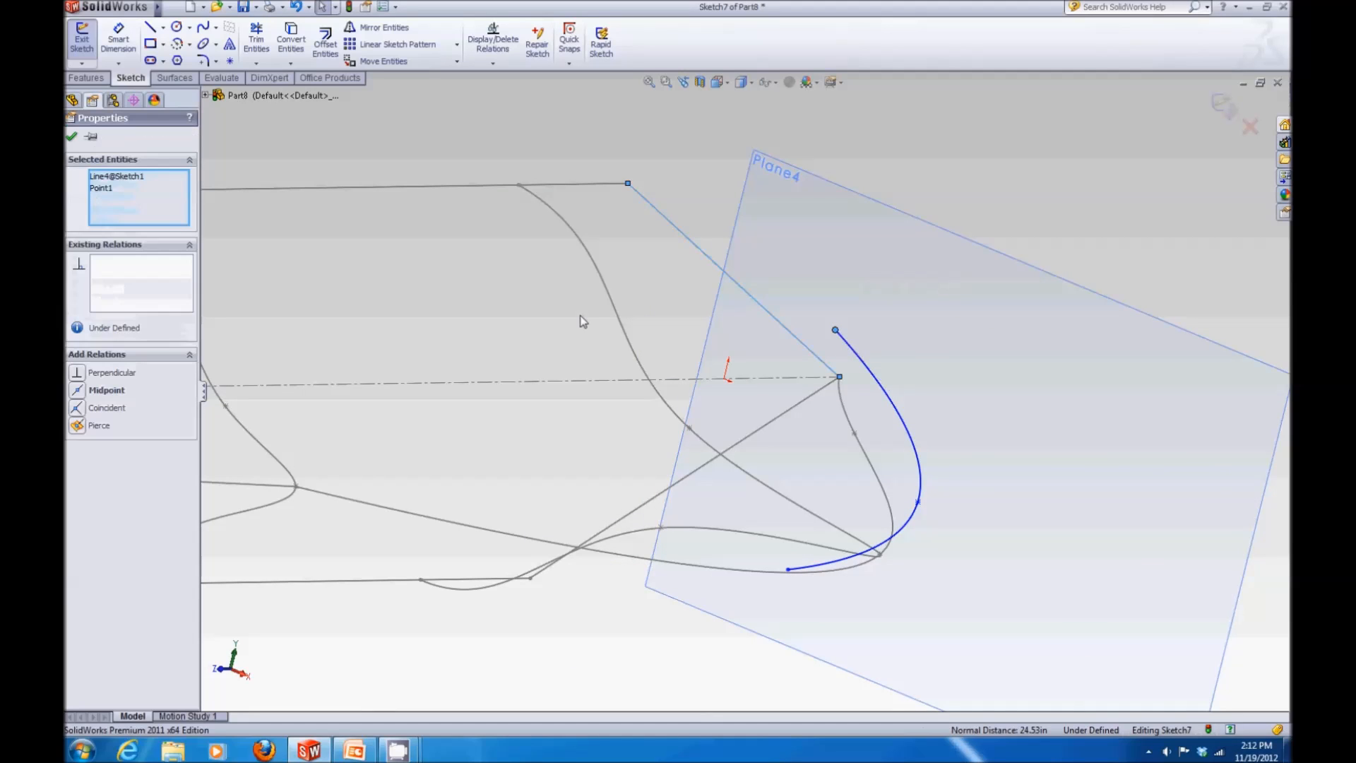
left_click(77, 425)
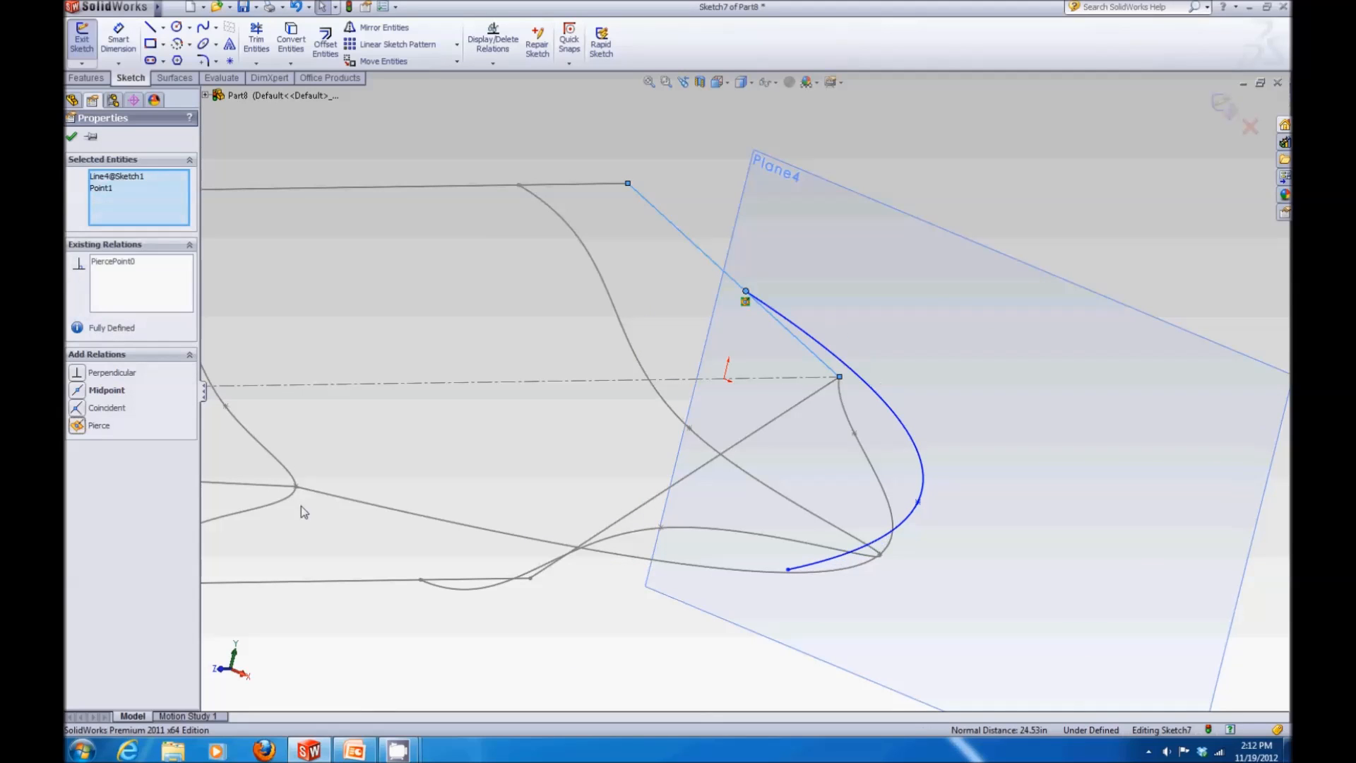
left_click(788, 570)
left_click(649, 502, "ctrl")
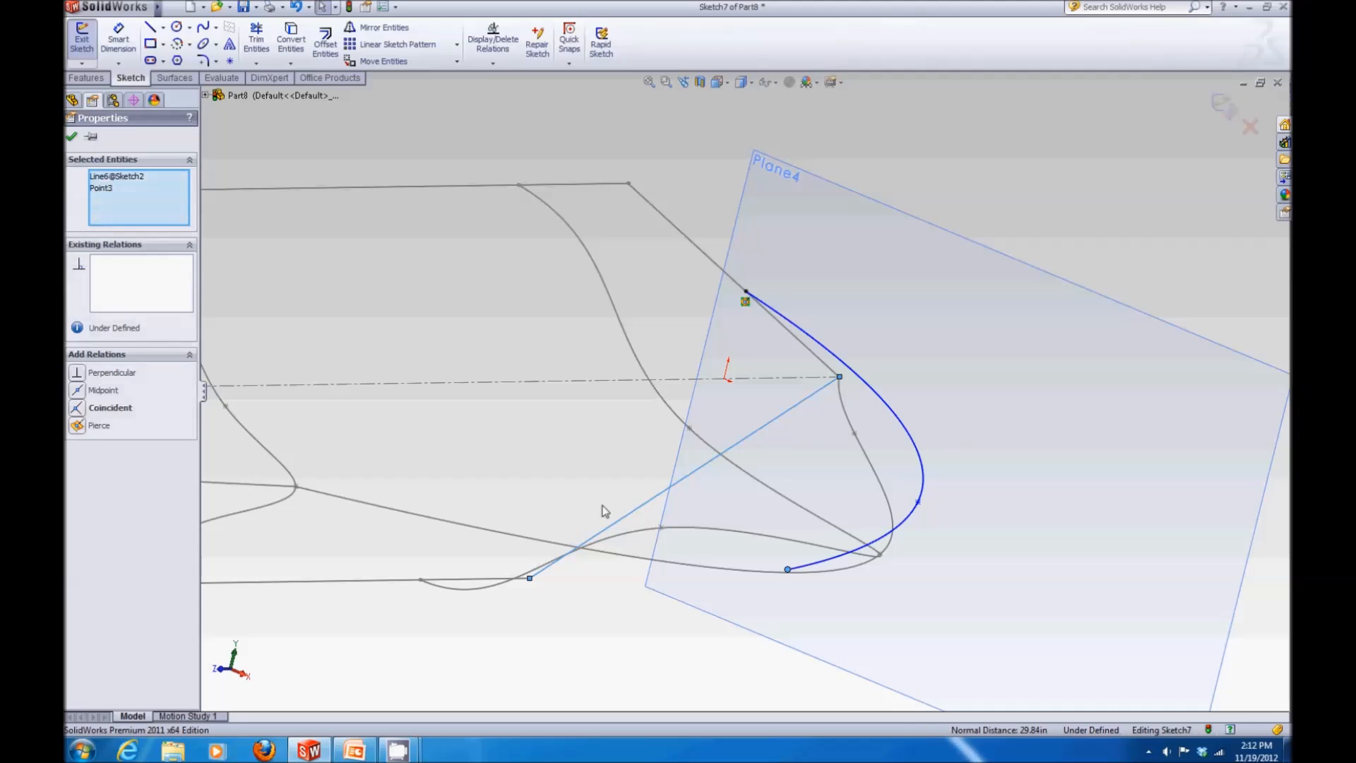
left_click(78, 425)
Add a Pierce relation between the Plane4 spline's middle point and the Top Plane outline's curve
left_click(917, 502)
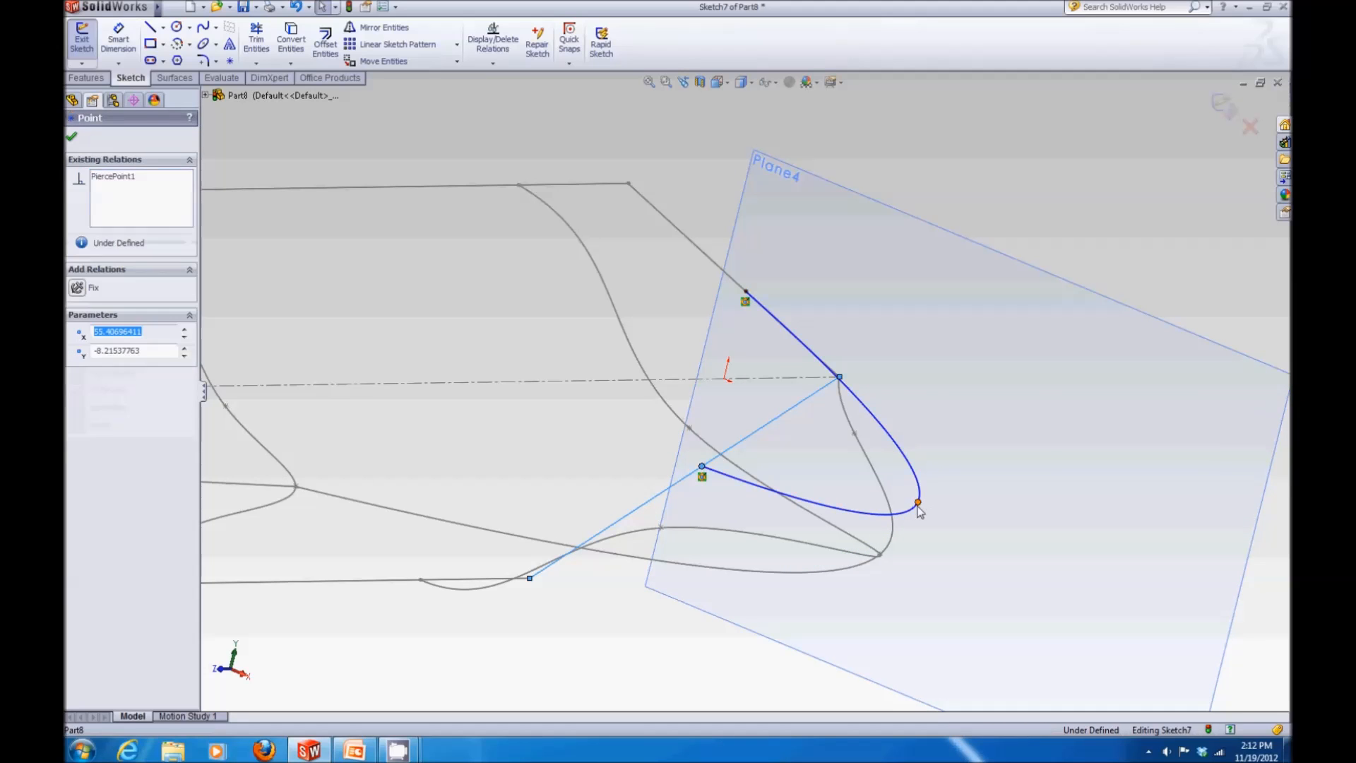
left_click(893, 535, "ctrl")
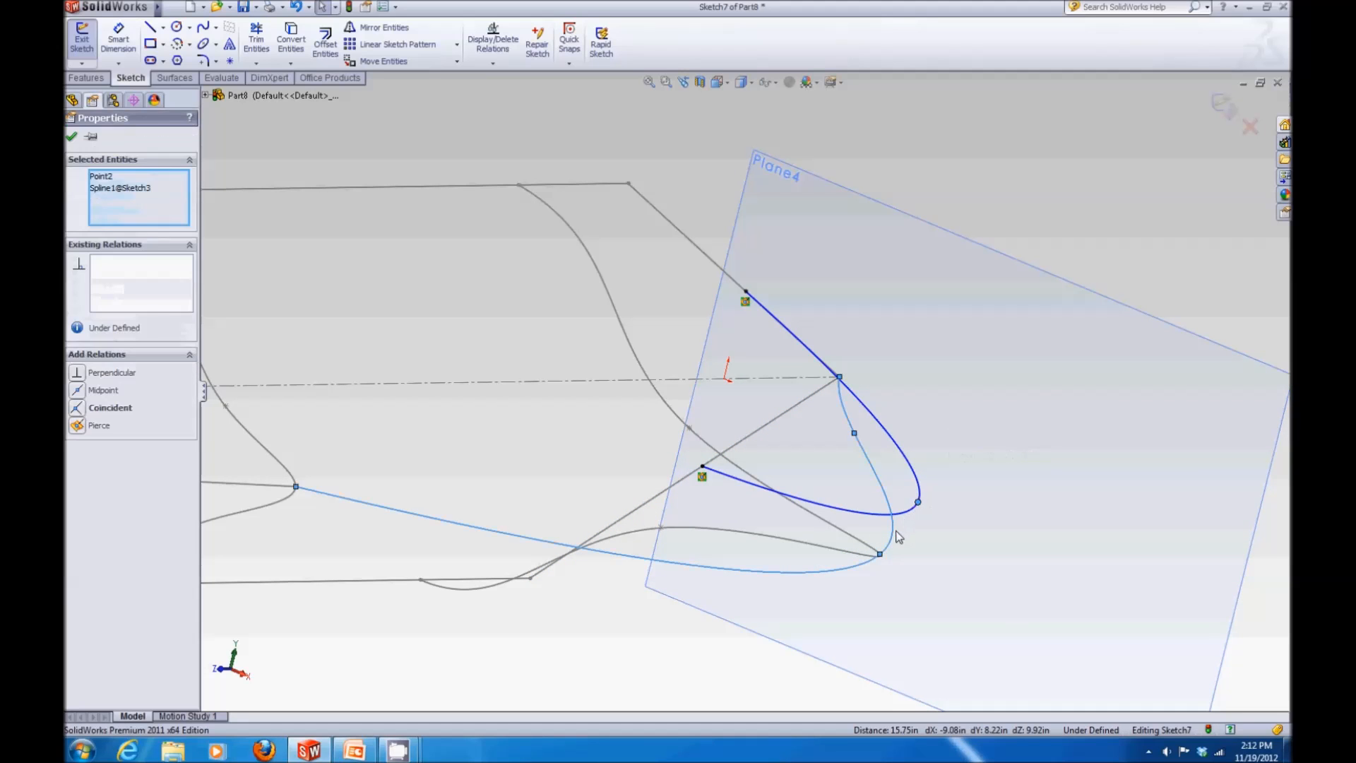
left_click(78, 427)
left_click(71, 136)
Check the Plane4 spline's shape and its upper endpoint's tangency handle, and exit the sketch
mouse_move(763, 286)
middle_mouse_down()
mouse_move(969, 237)
mouse_move(782, 427)
mouse_move(534, 609)
middle_mouse_up()
scroll(535, 609, "down", 5)
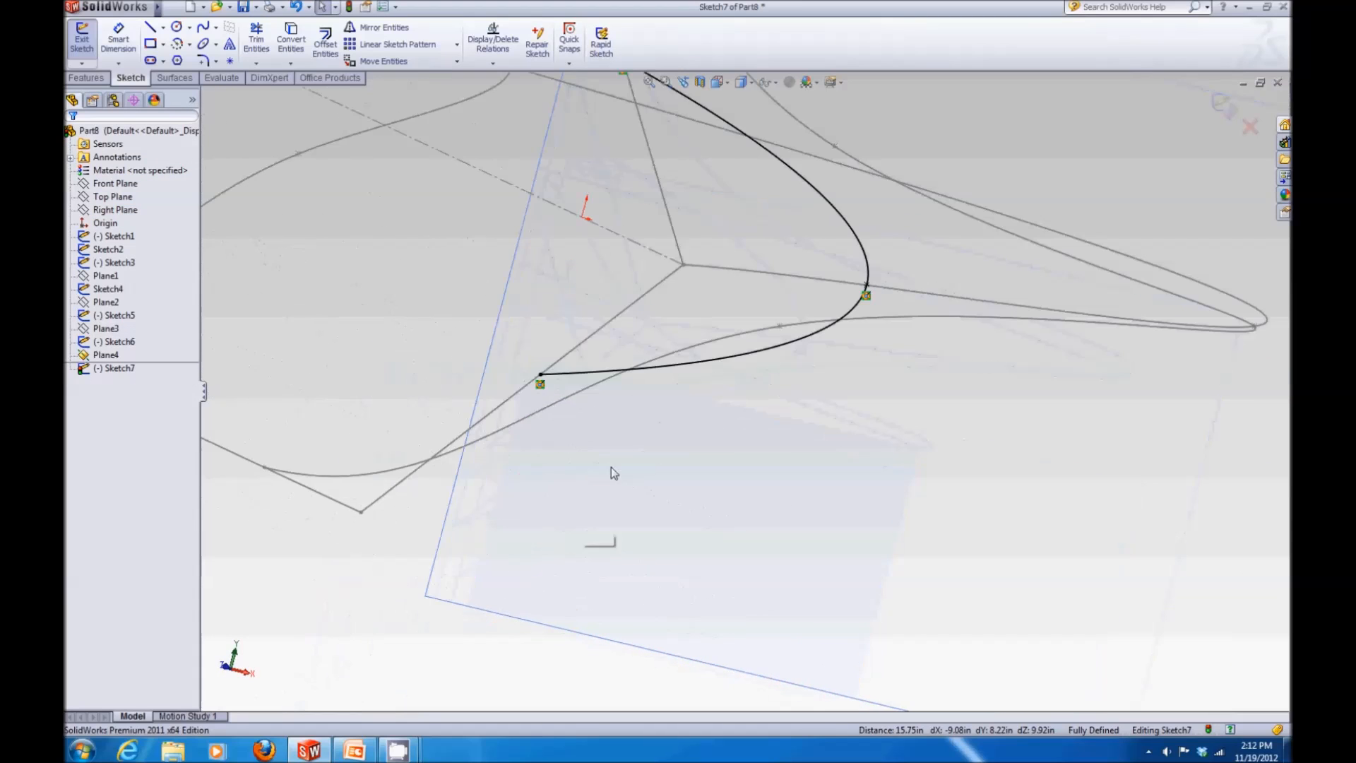
middle_click_drag(656, 441, 663, 473)
scroll(663, 472, "up", 4)
scroll(615, 205, "down", 4)
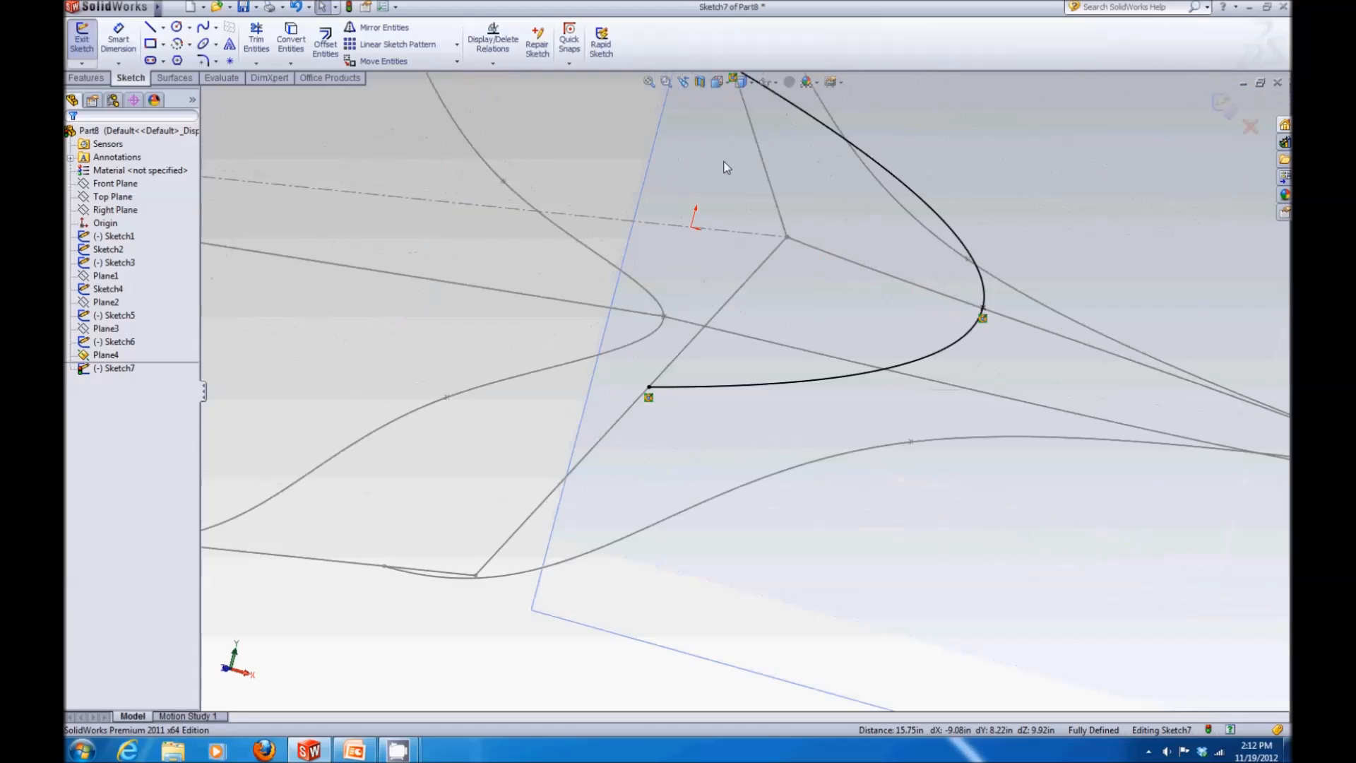
scroll(719, 161, "up", 2)
left_click(736, 169)
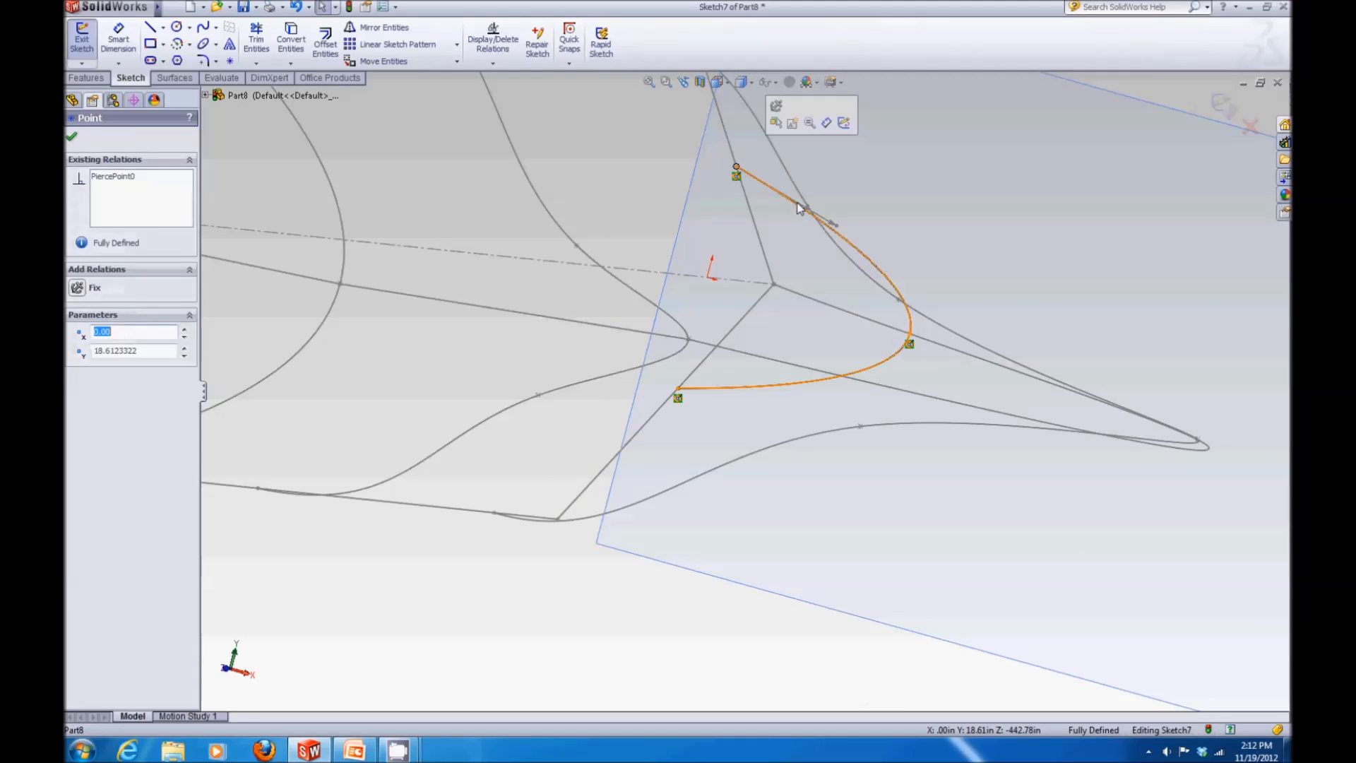
left_click(832, 229)
left_click(1223, 104)
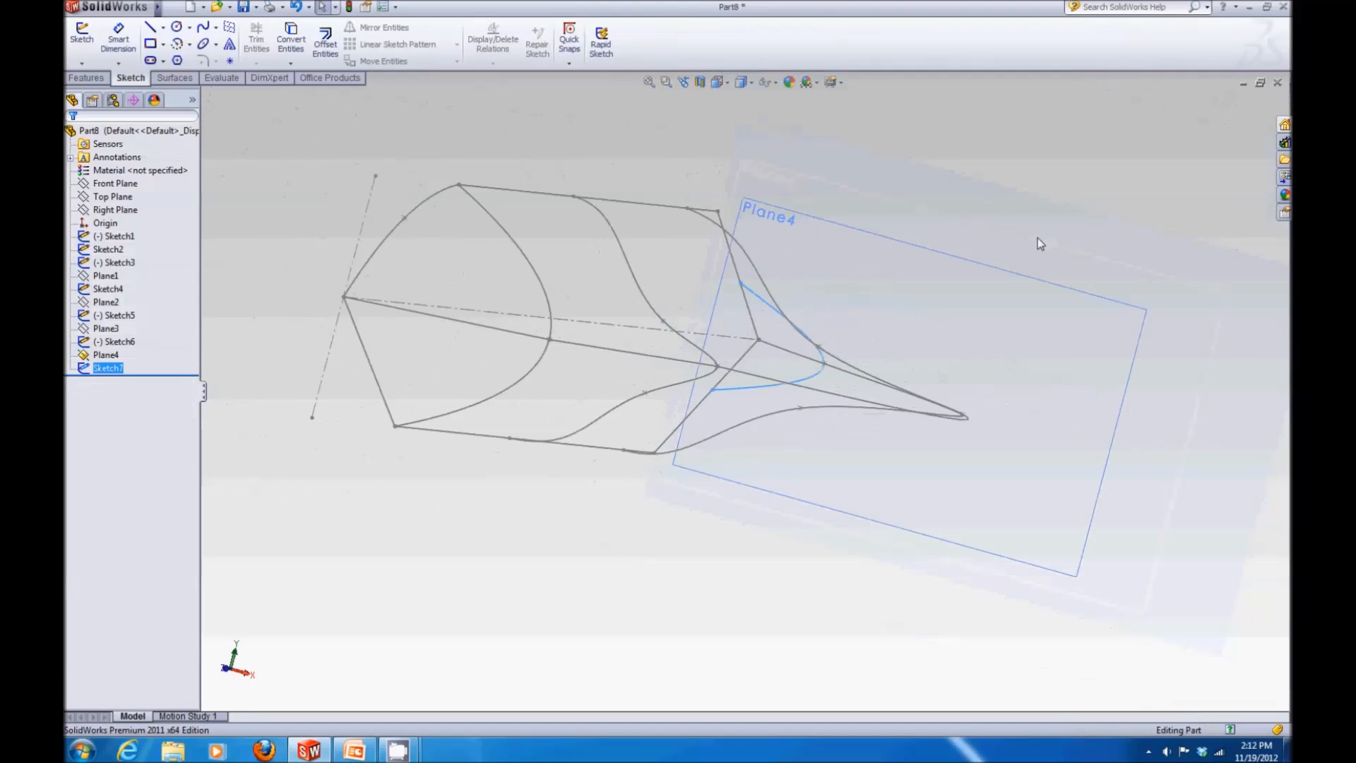